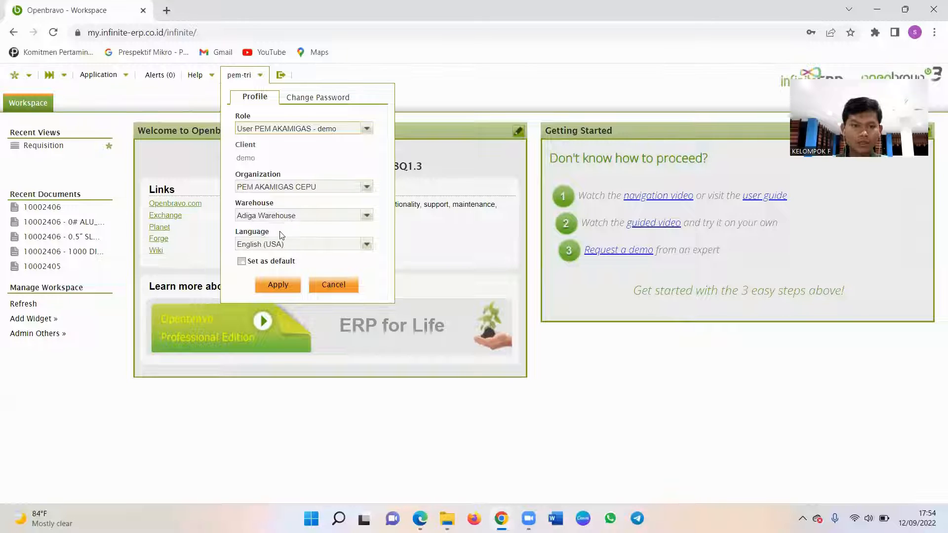
- Dismiss the profile settings and open the Requisition window from the Procurement Management transactions
click(328, 284)
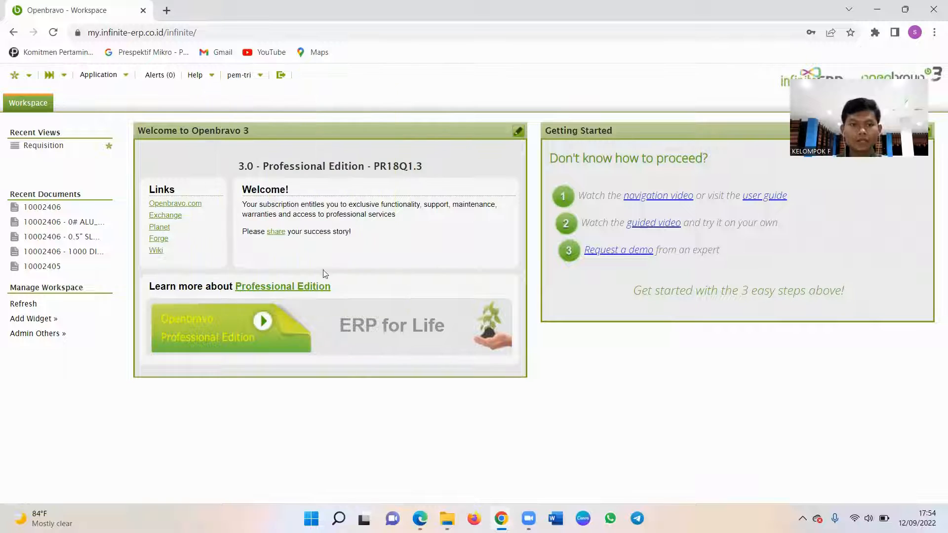
click(121, 79)
mouse_move(127, 113)
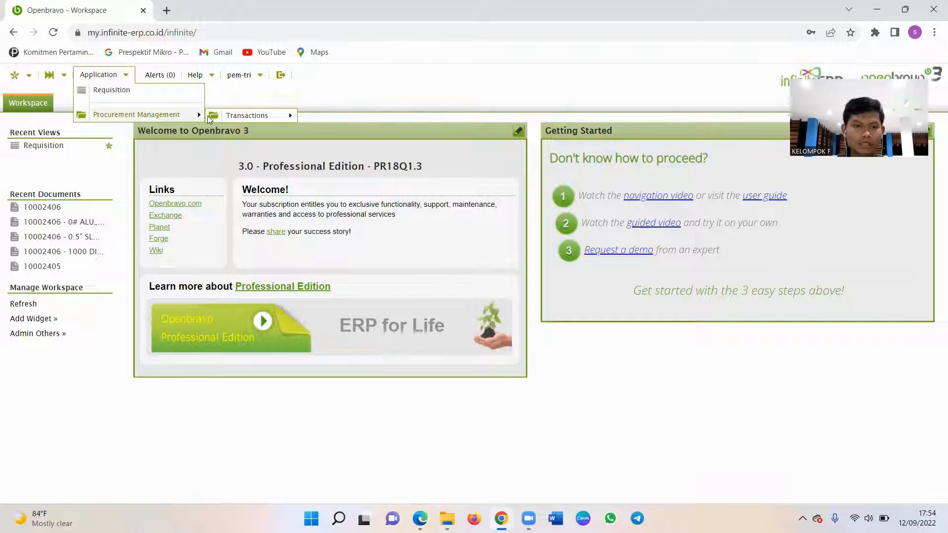
mouse_move(244, 119)
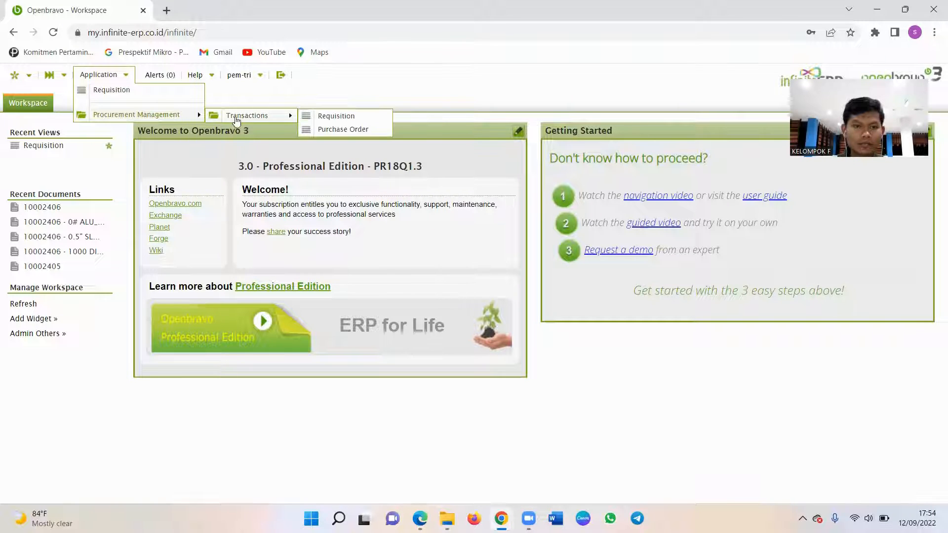
click(325, 116)
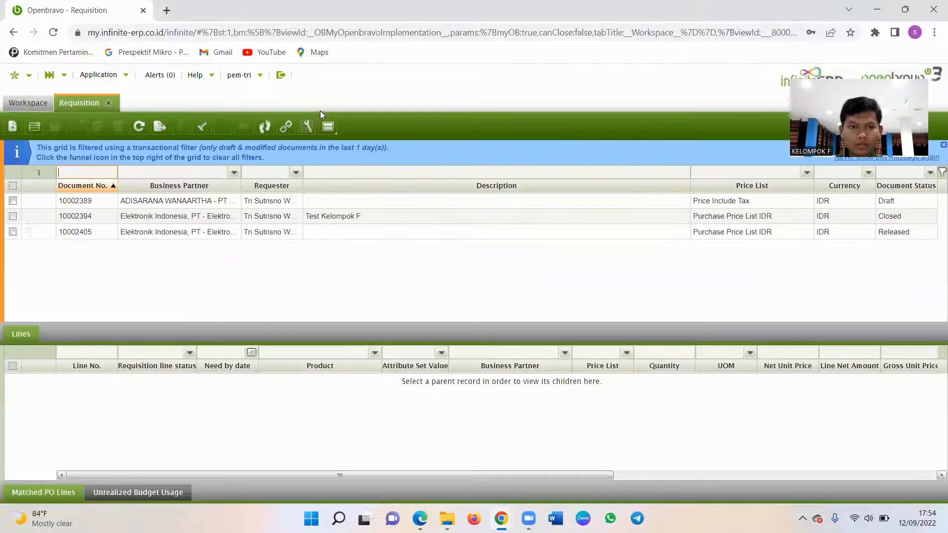
- Create a new requisition with Elektronik Indonesia, PT as the business partner
click(13, 128)
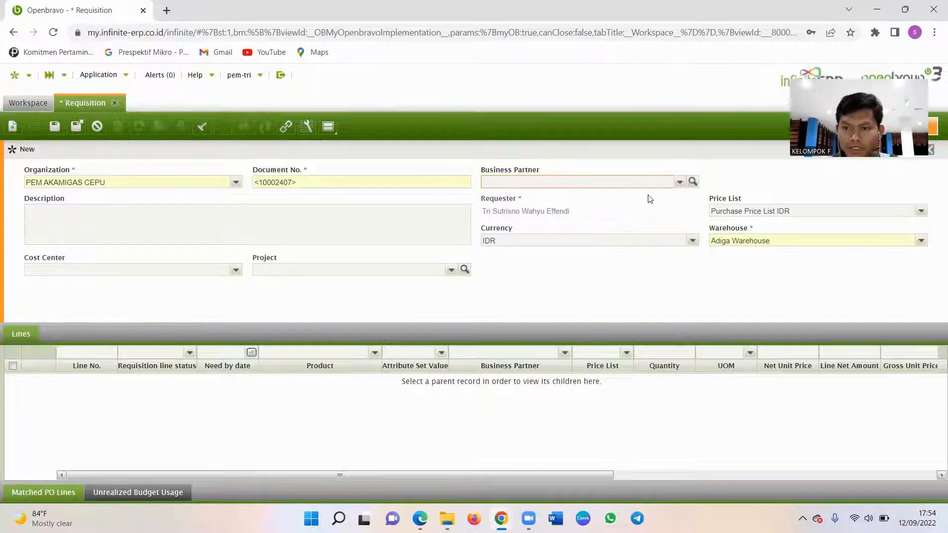
text(elekt)
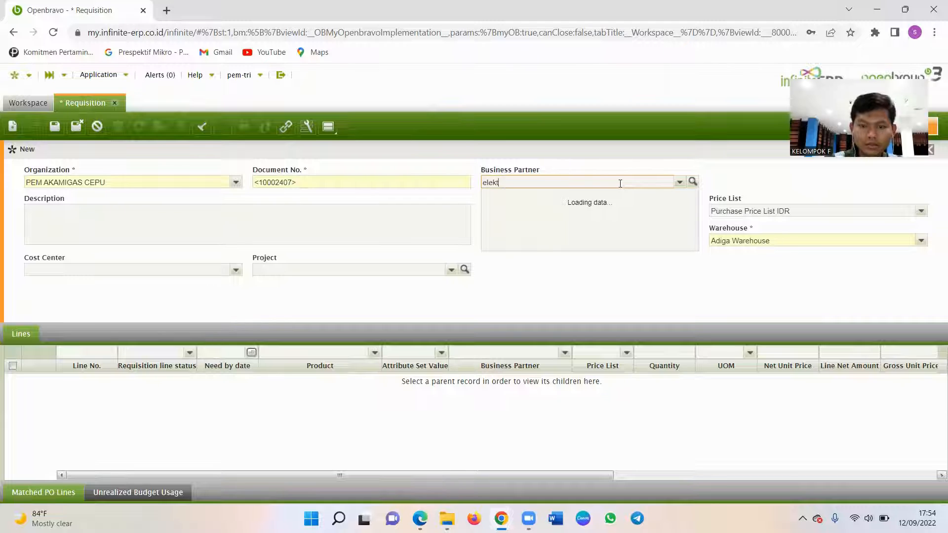
click(578, 200)
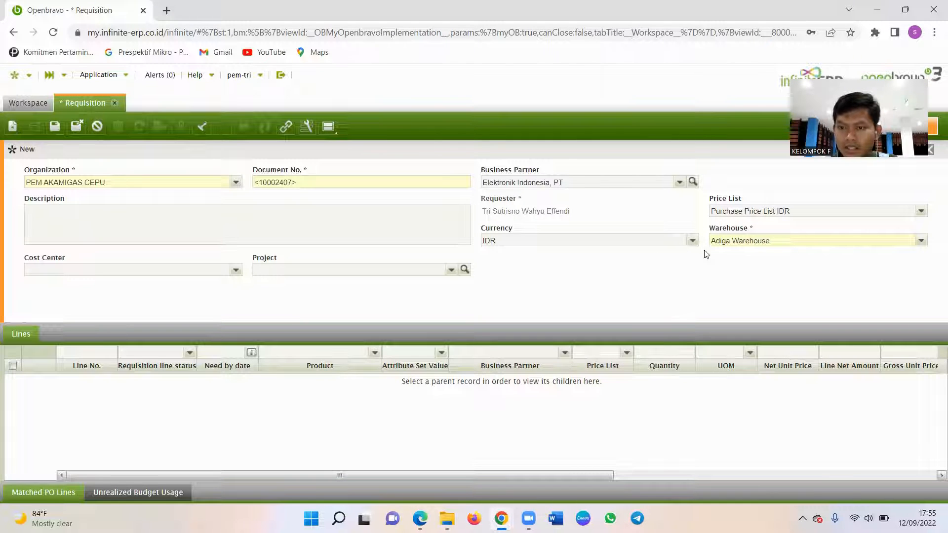
- Set the requisition's warehouse to Warehouse A
click(919, 242)
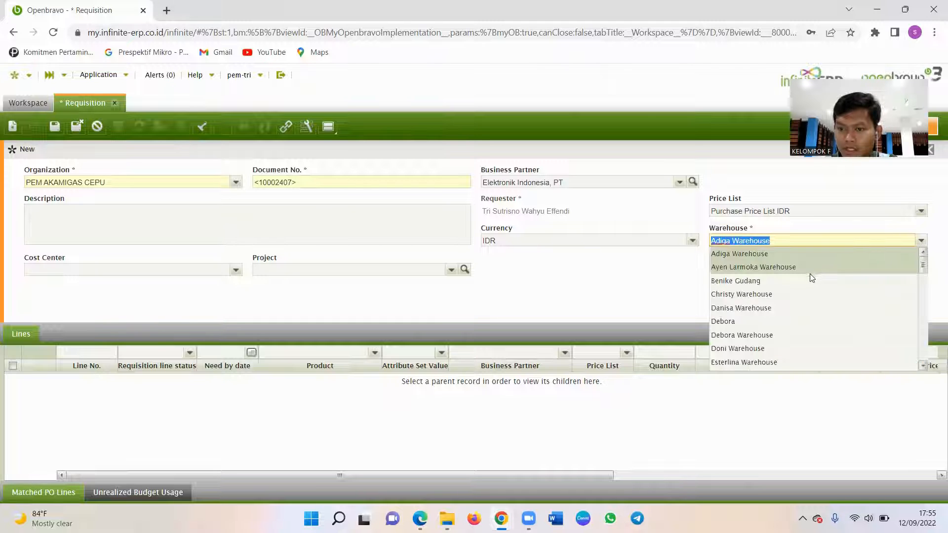
scroll(800, 296, down, 3)
scroll(796, 311, down, 10)
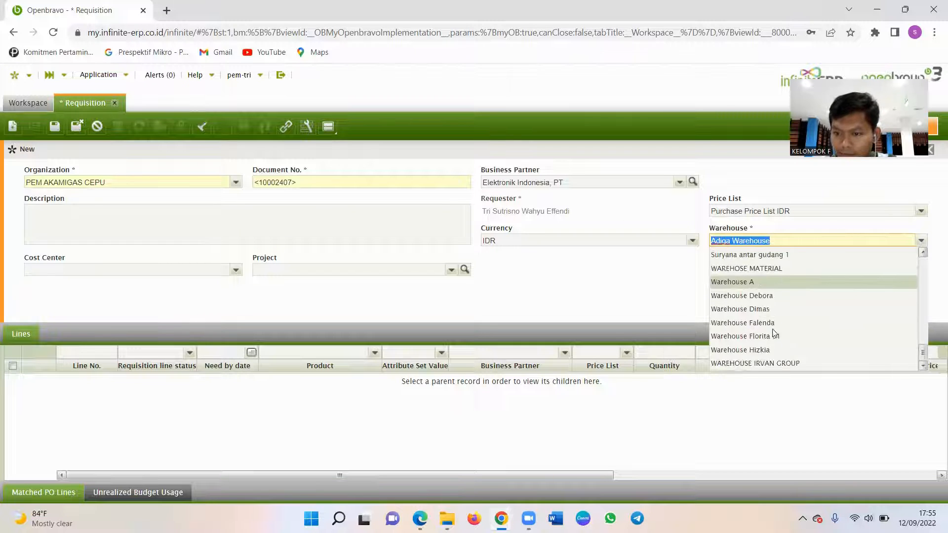
click(735, 282)
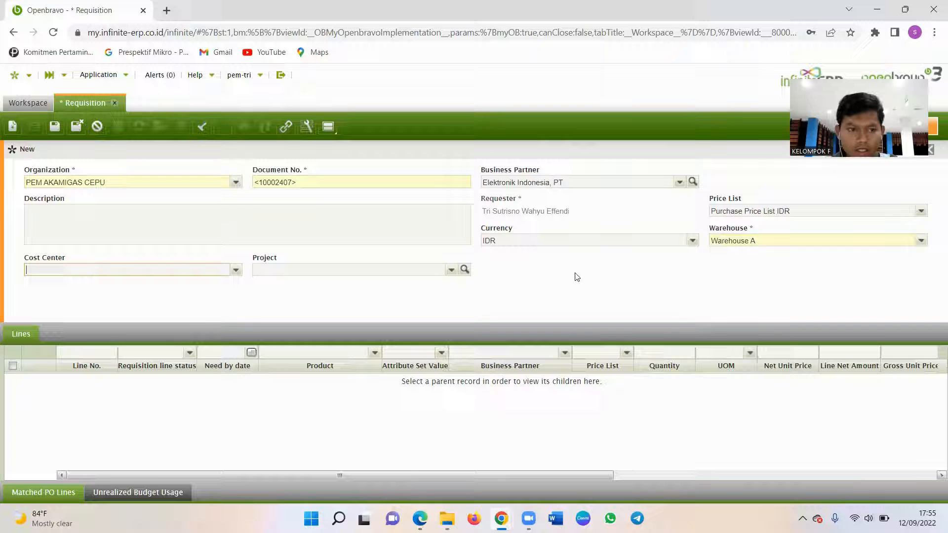
- Set the requisition's cost center to Admin and its project to Vessel Test - trip_1
click(236, 272)
click(196, 296)
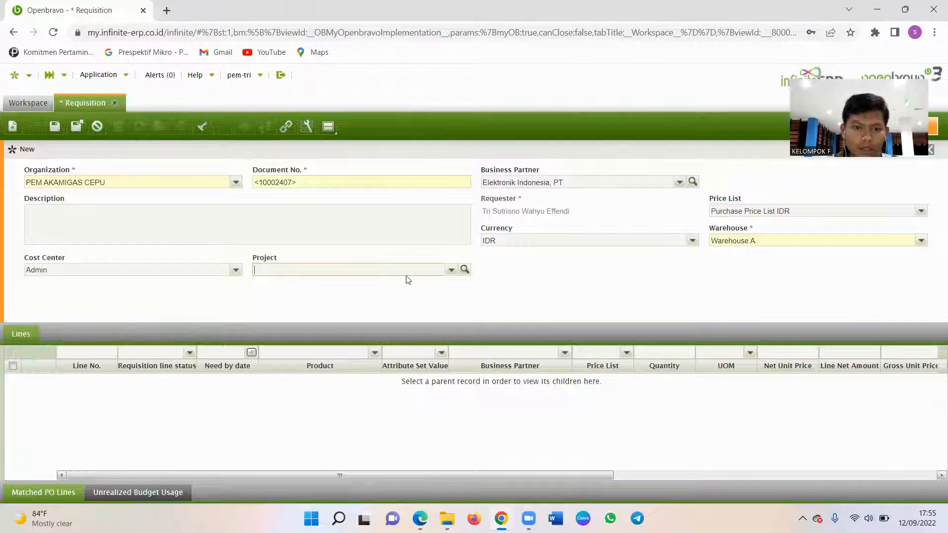
click(451, 270)
scroll(377, 324, down, 3)
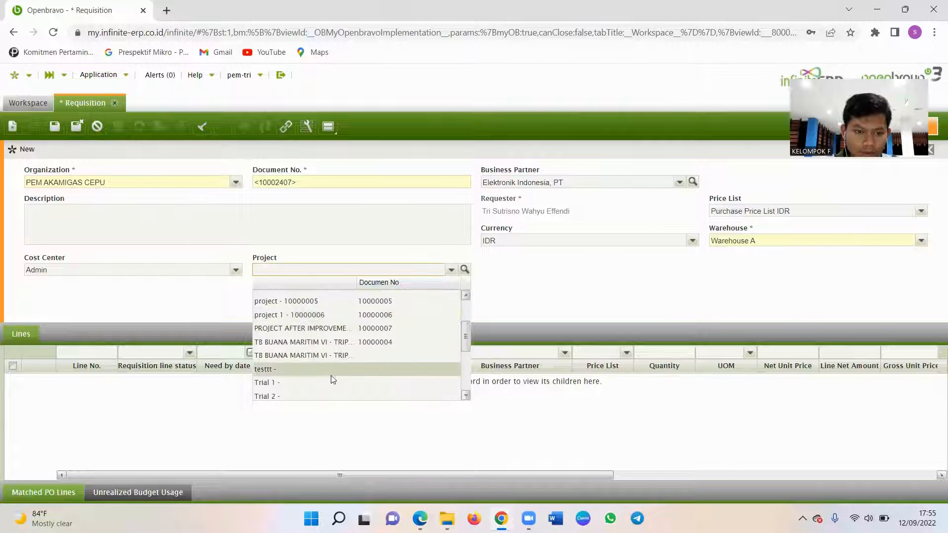
scroll(329, 376, down, 2)
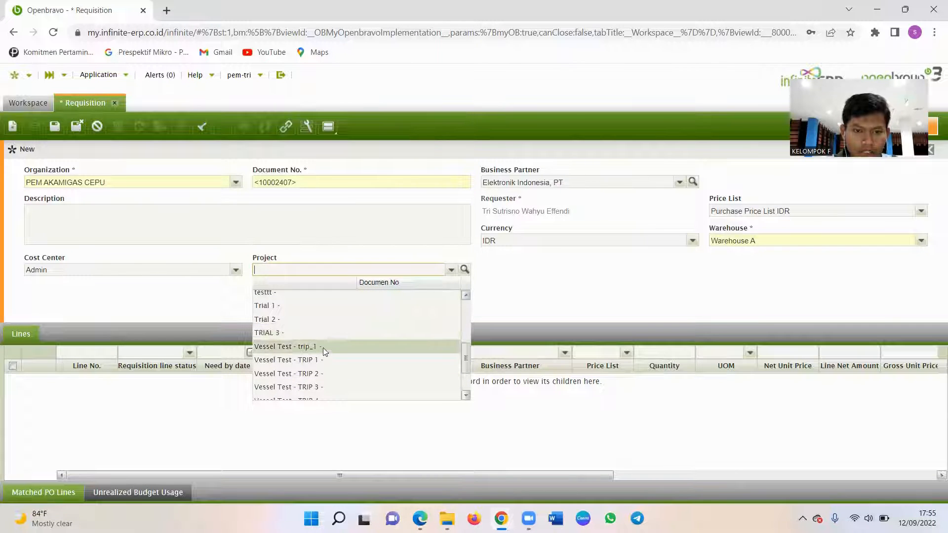
click(325, 350)
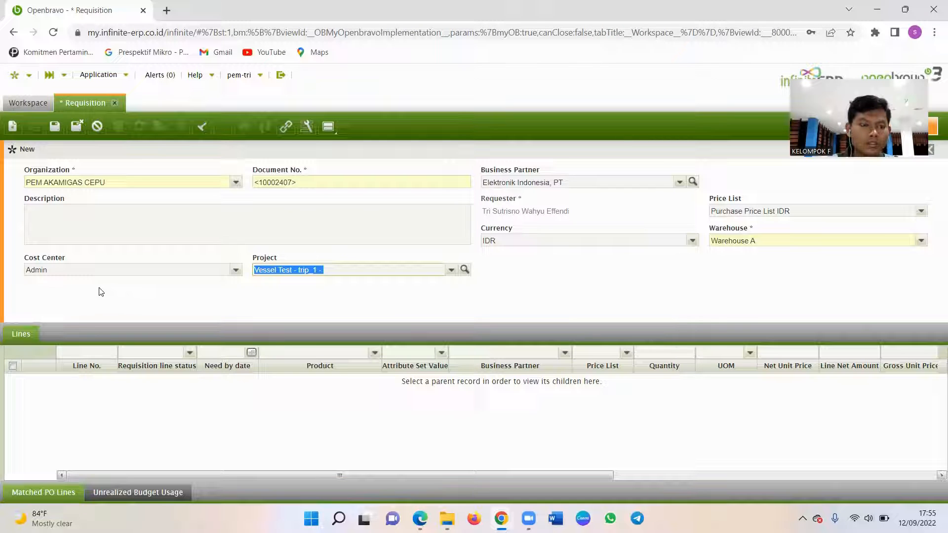
- Save the requisition header and add a new line with the need-by date 12-09-2022
click(27, 336)
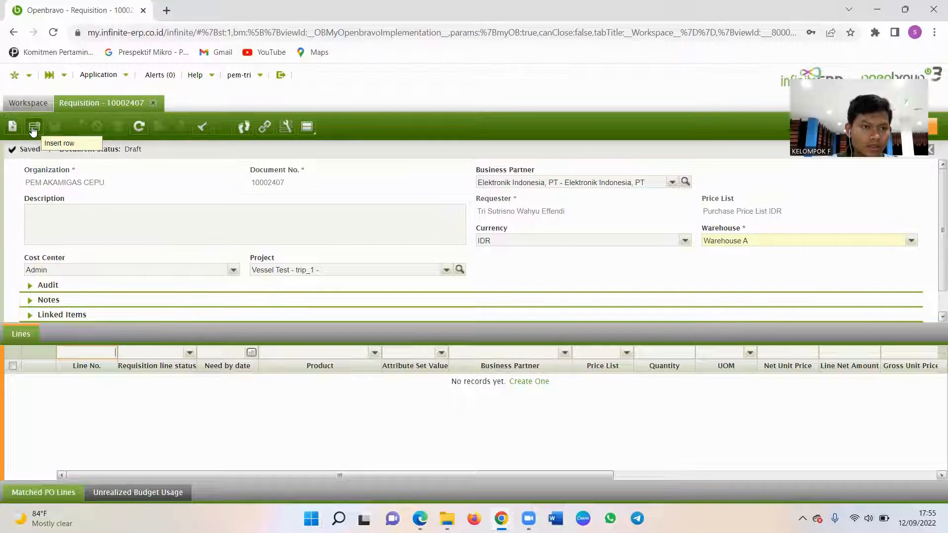
click(16, 131)
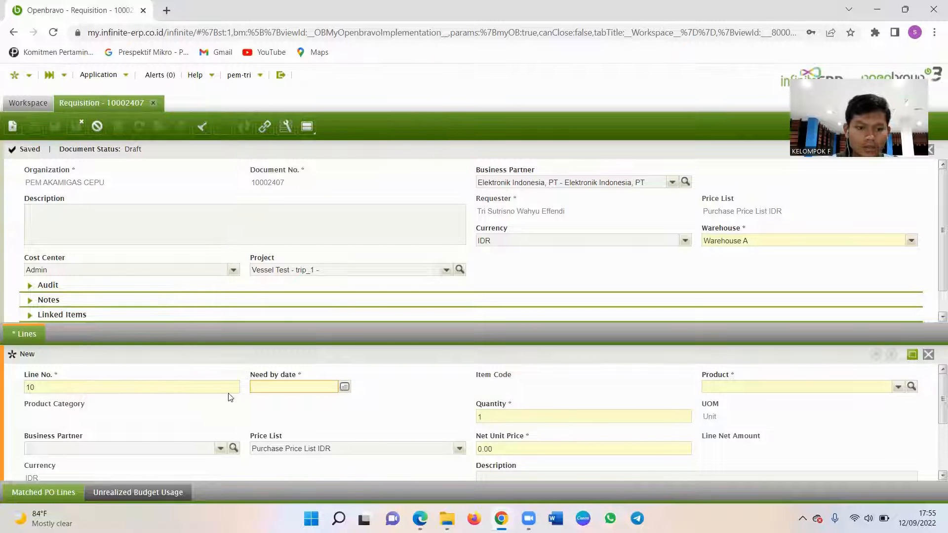
click(344, 387)
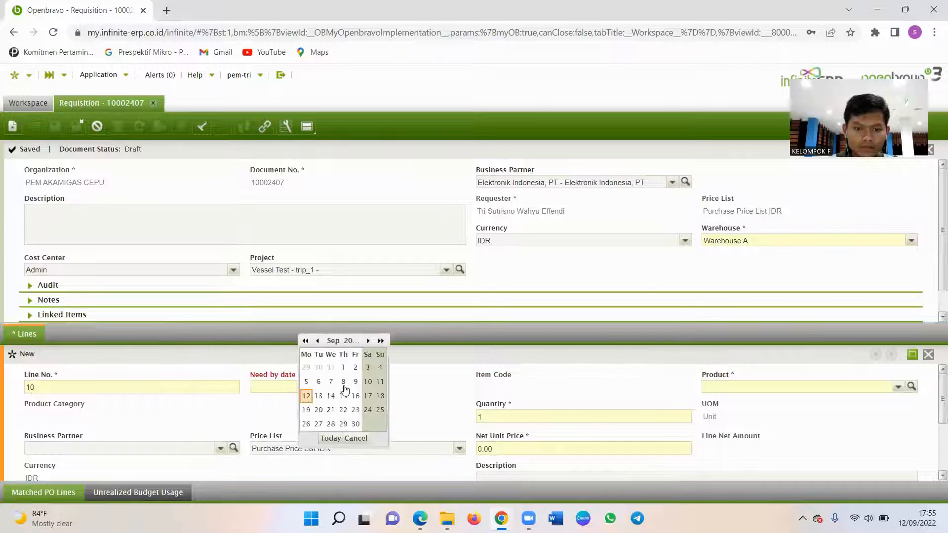
click(309, 396)
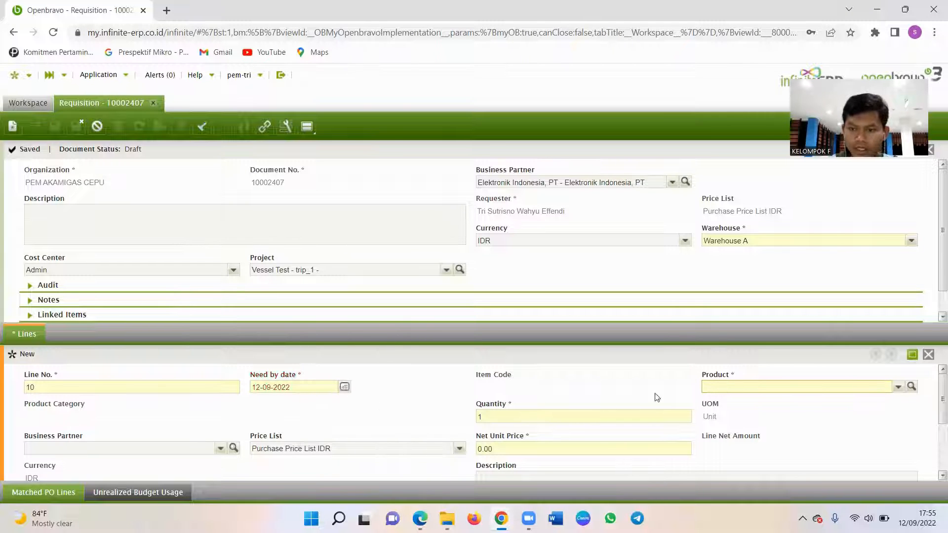
- Choose 1000 DINAR ALAMI KAMPUCHA 350ML as the product of the new requisition line
click(898, 387)
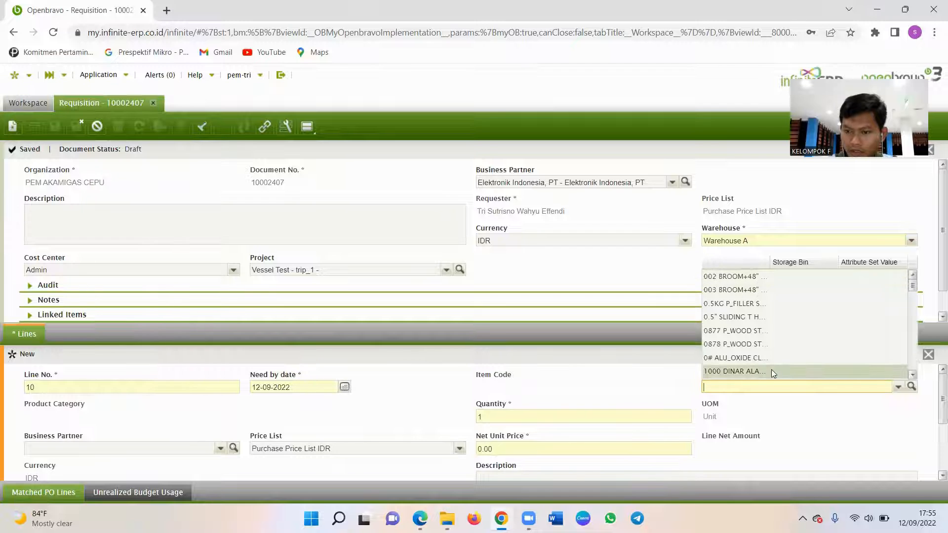
click(771, 370)
key(Tab)
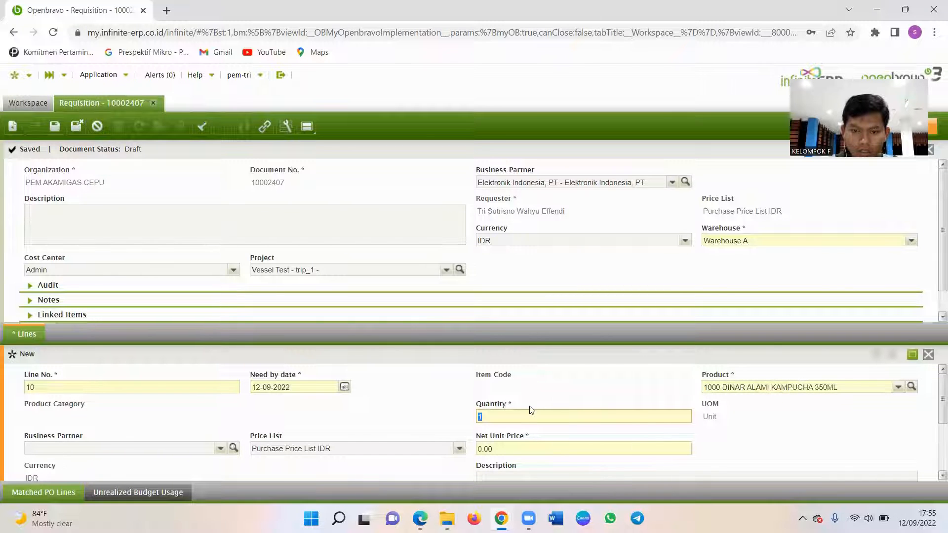
- Set the requisition line's business partner to Elektronik Indonesia, PT
click(118, 448)
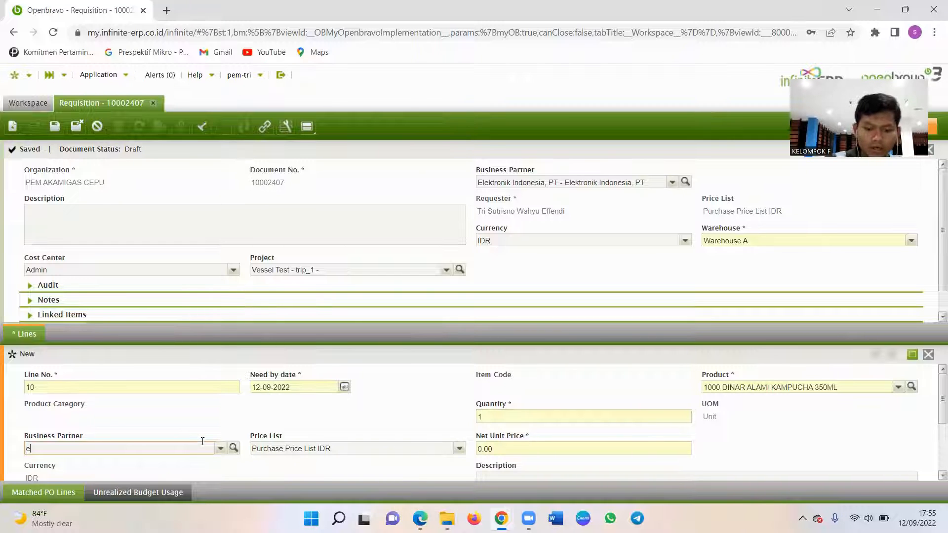
text(elekr)
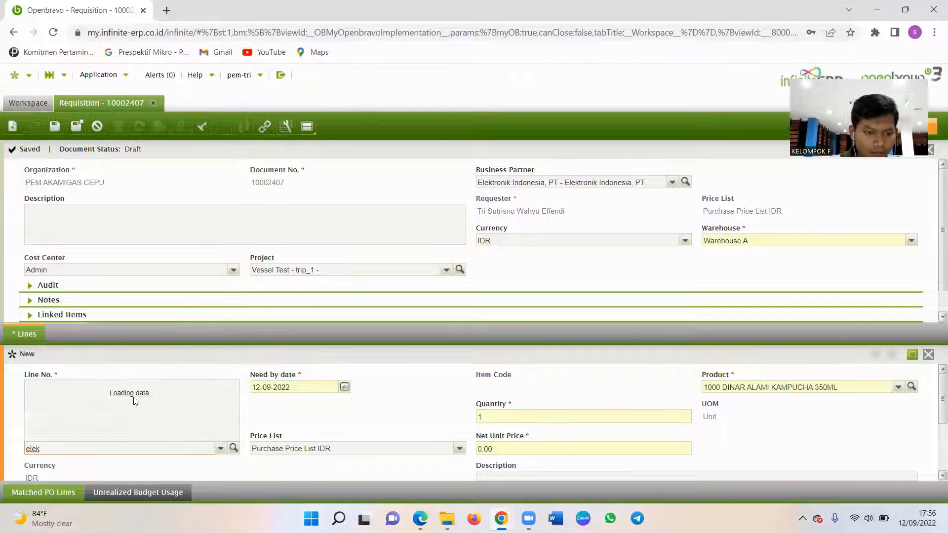
click(117, 393)
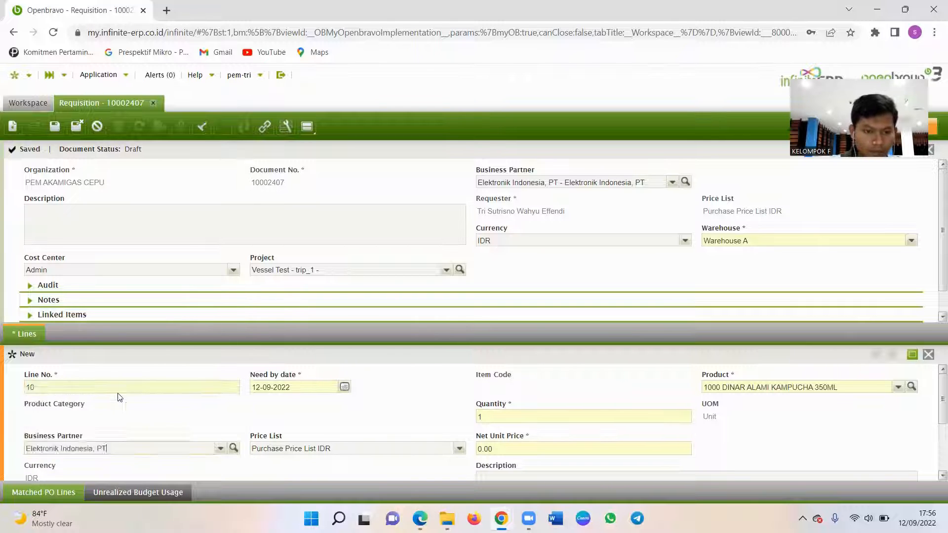
key(Tab)
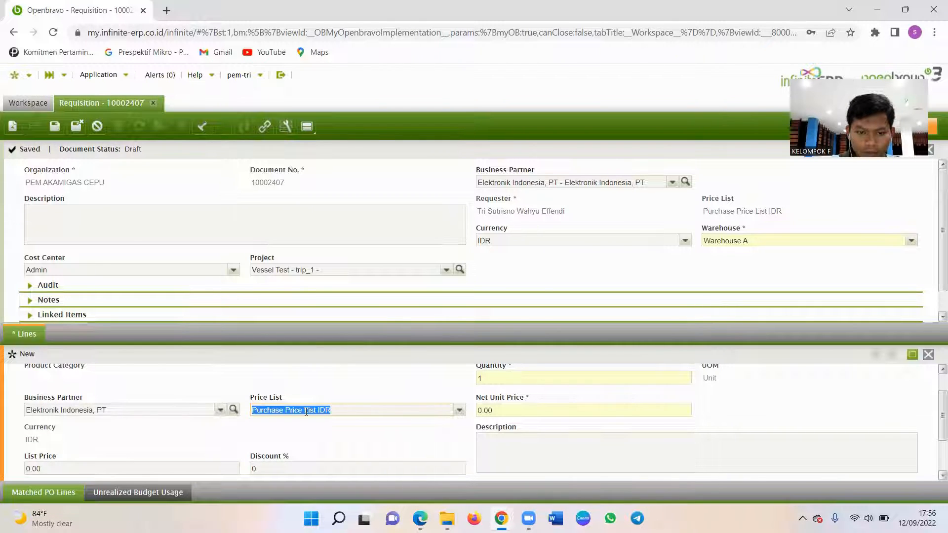
- Set the requisition line's net unit price to 4550250
click(507, 413)
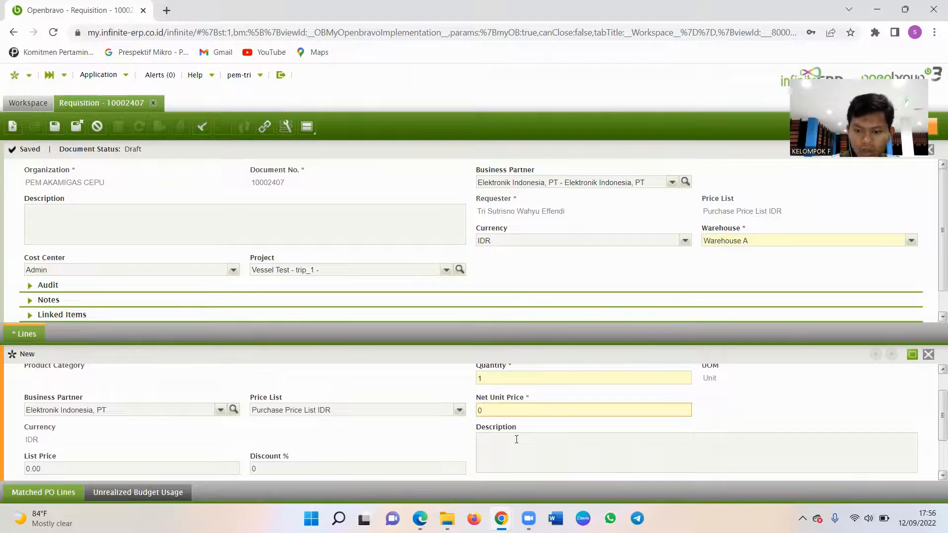
text(4)
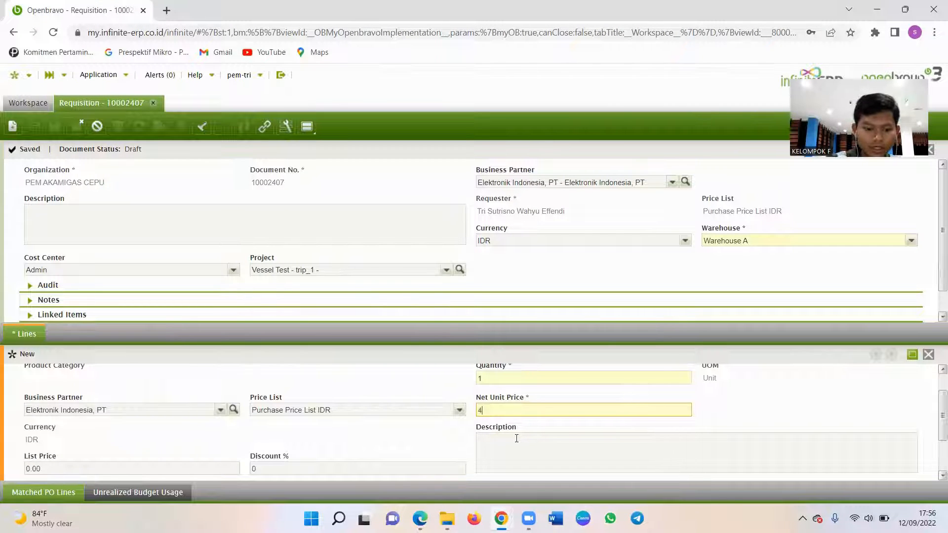
text(55)
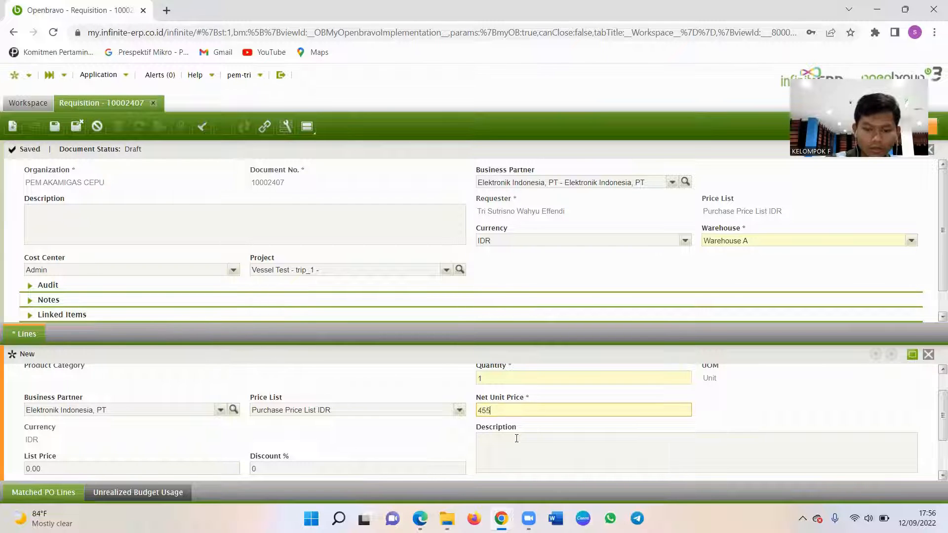
text(02)
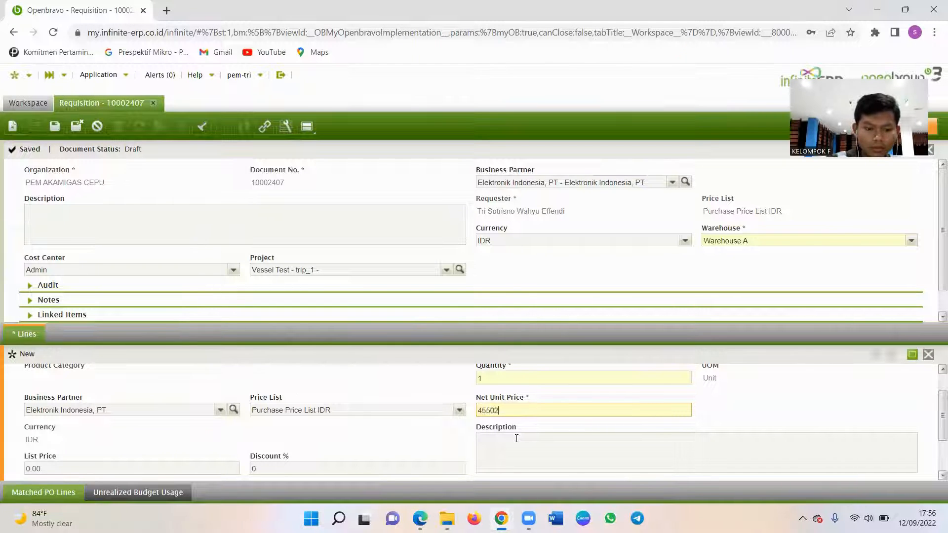
text(50)
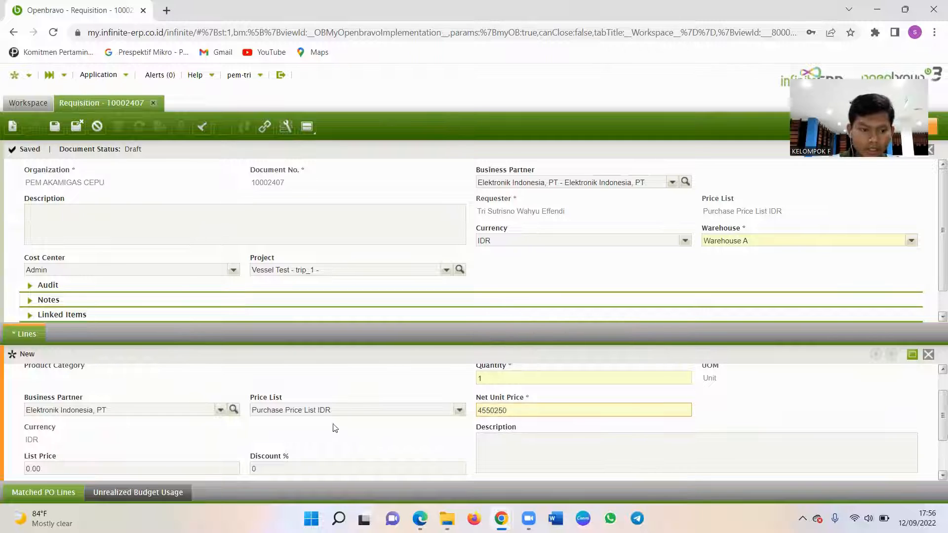
- Set the requisition line's list price to 4550250
click(158, 467)
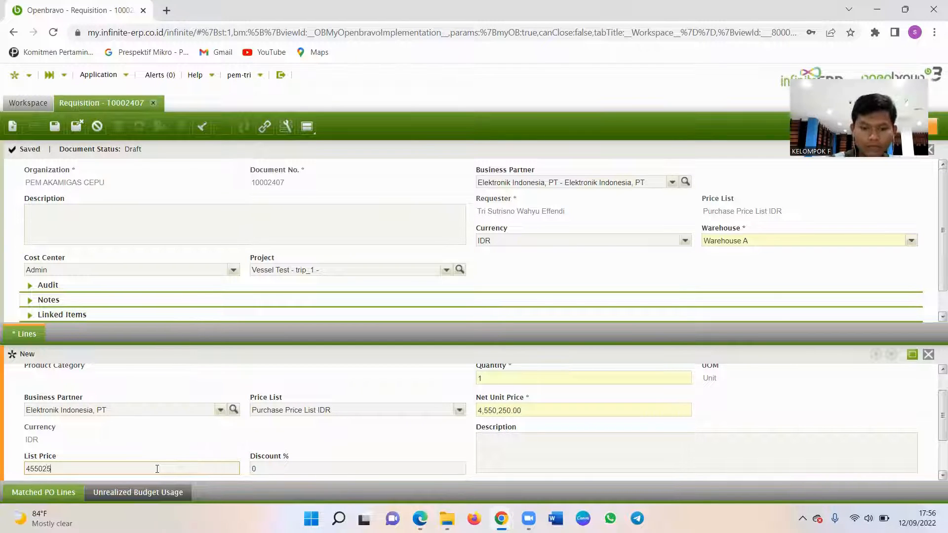
key(Tab)
scroll(163, 451, down, 2)
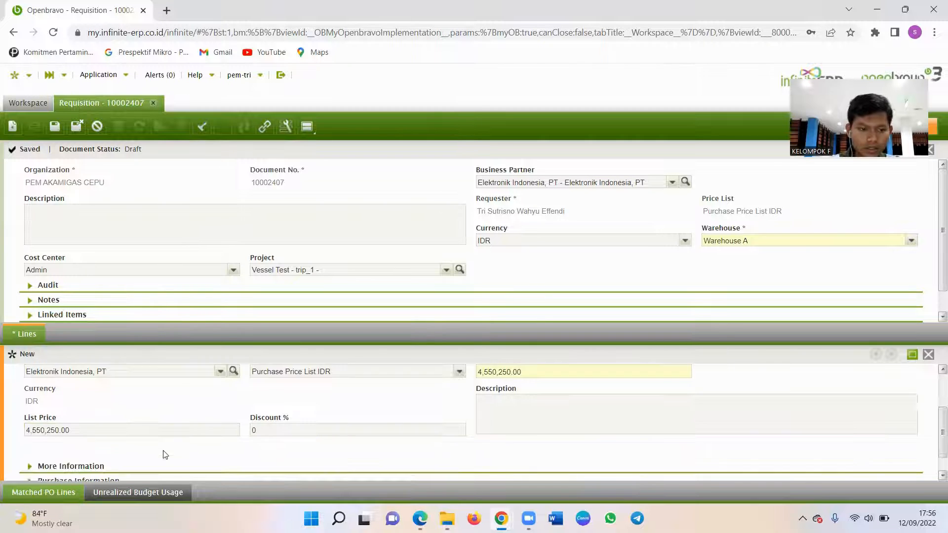
scroll(291, 432, up, 2)
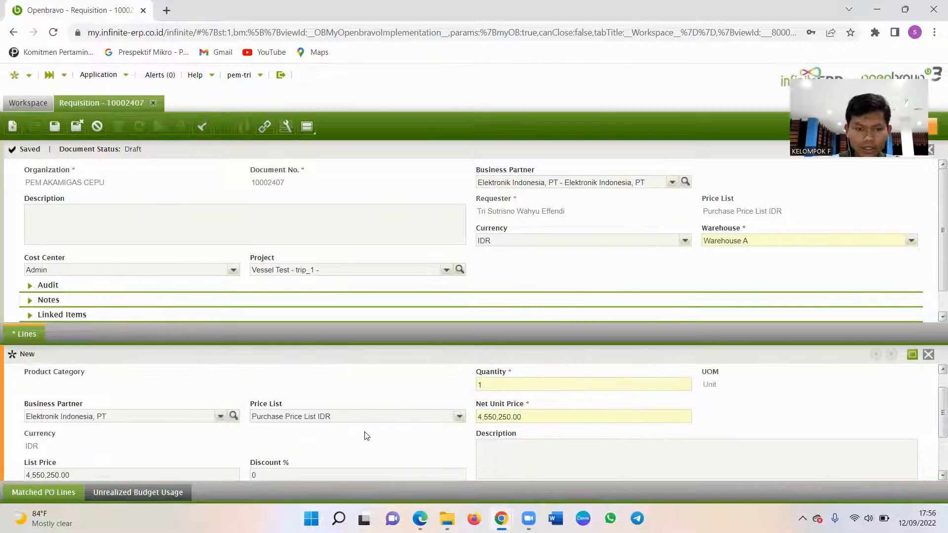
key(shift+Tab)
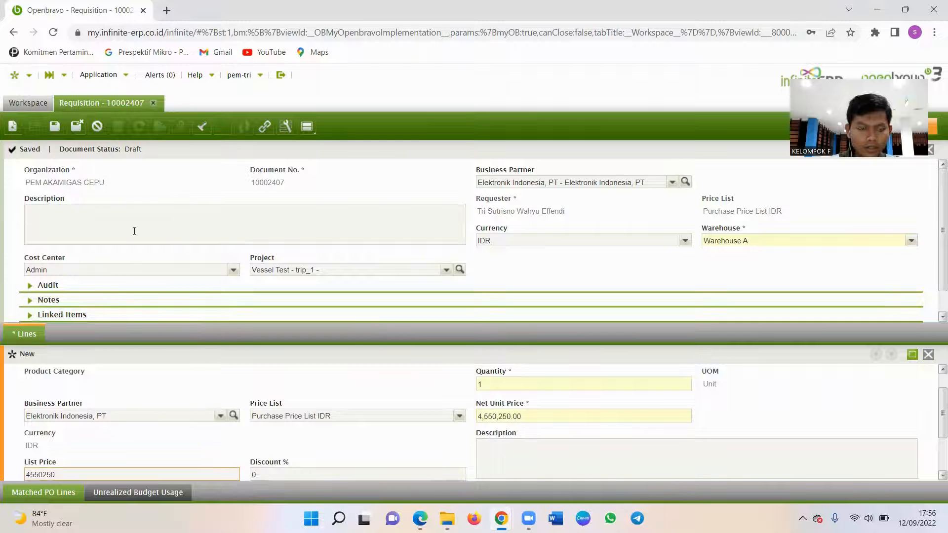
- Enter TUGAS KELOMPOK F as the requisition header's description and save the record
click(71, 223)
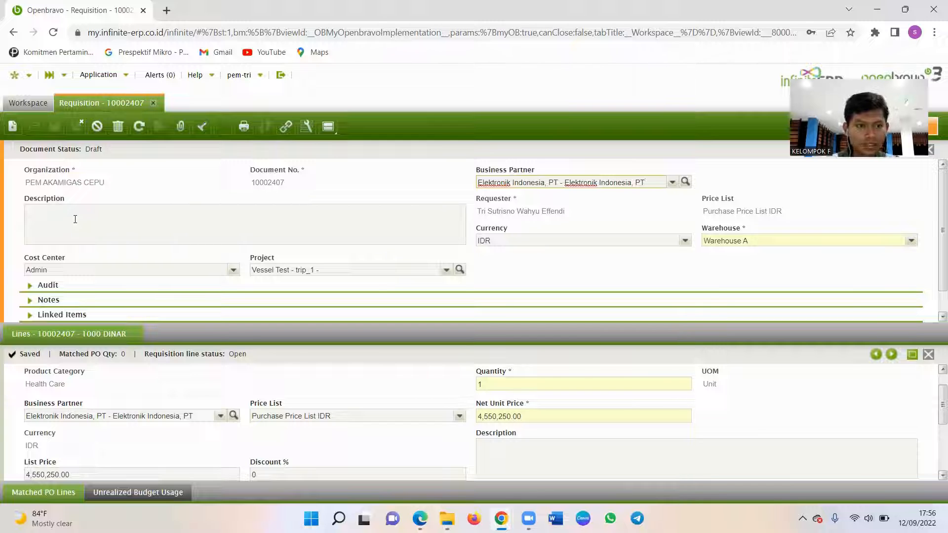
click(75, 219)
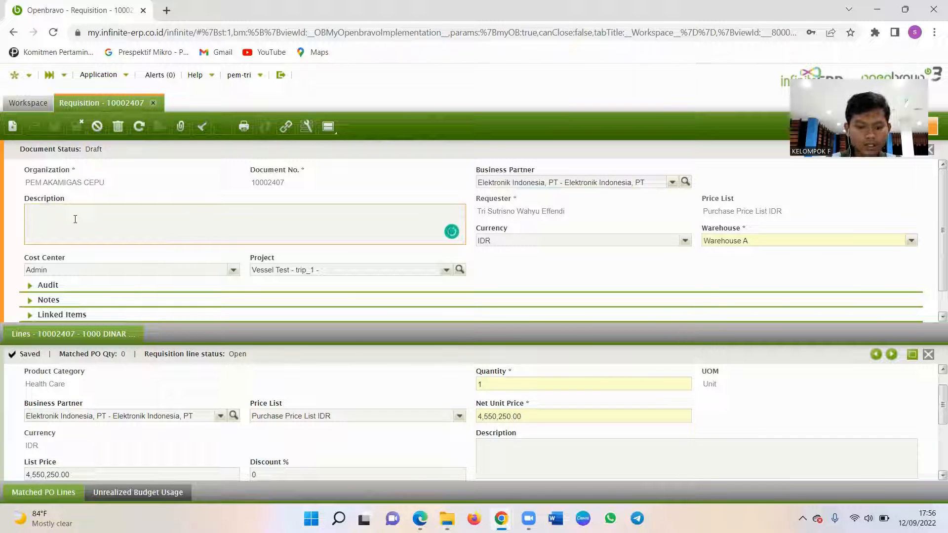
key(Caps_Lock)
text(KELOMPOK F)
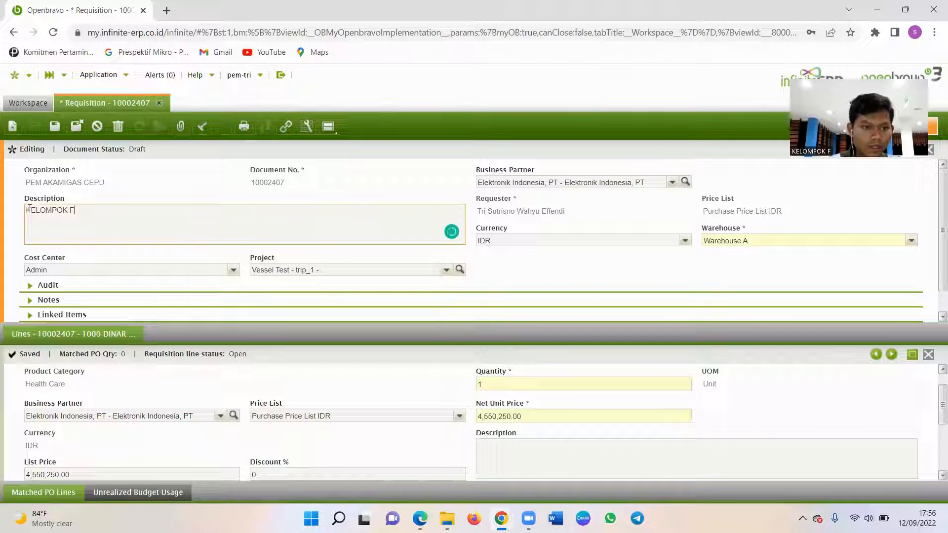
triple_click(28, 210)
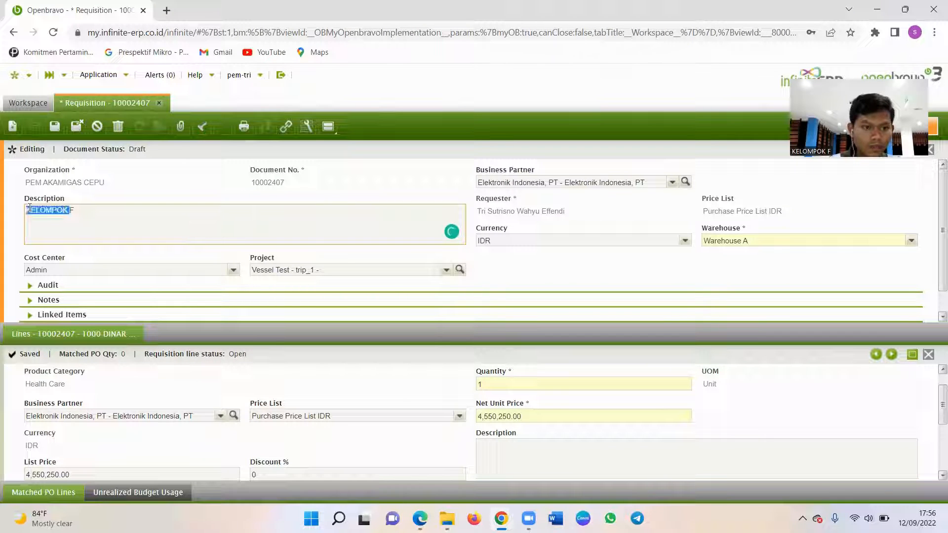
click(28, 211)
text(TUGAS)
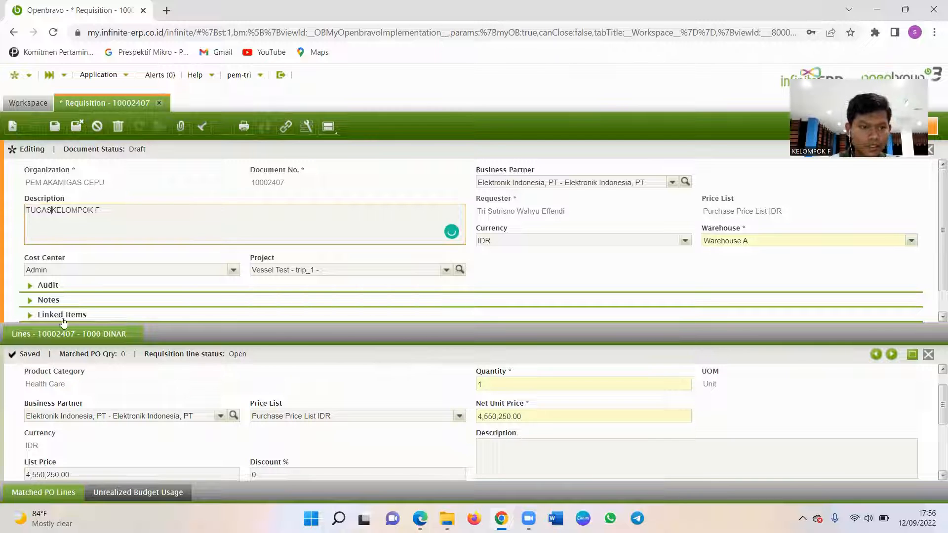
click(70, 393)
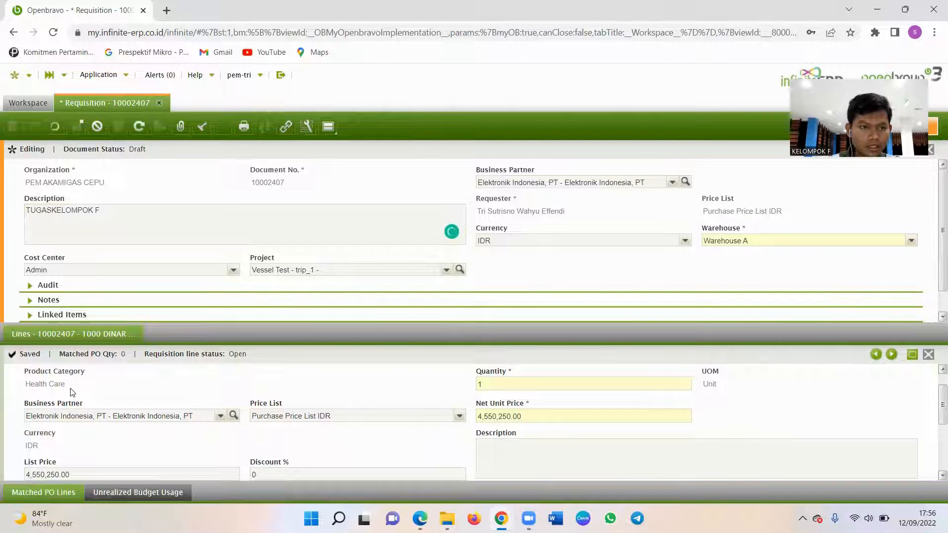
click(53, 212)
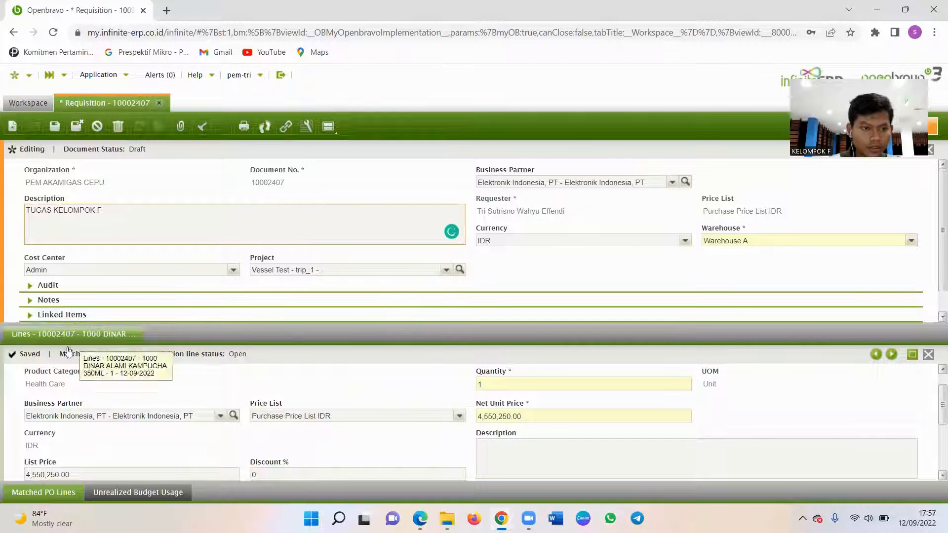
key(ctrl+s)
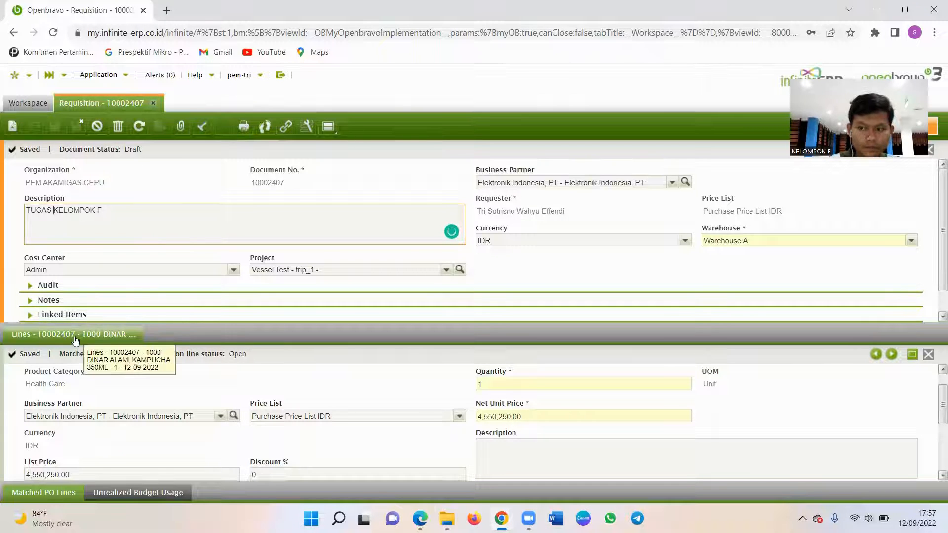
- Create a second requisition line with need-by date 12-09-2022 and product 0.5" SLIDING T HANDLE
click(929, 357)
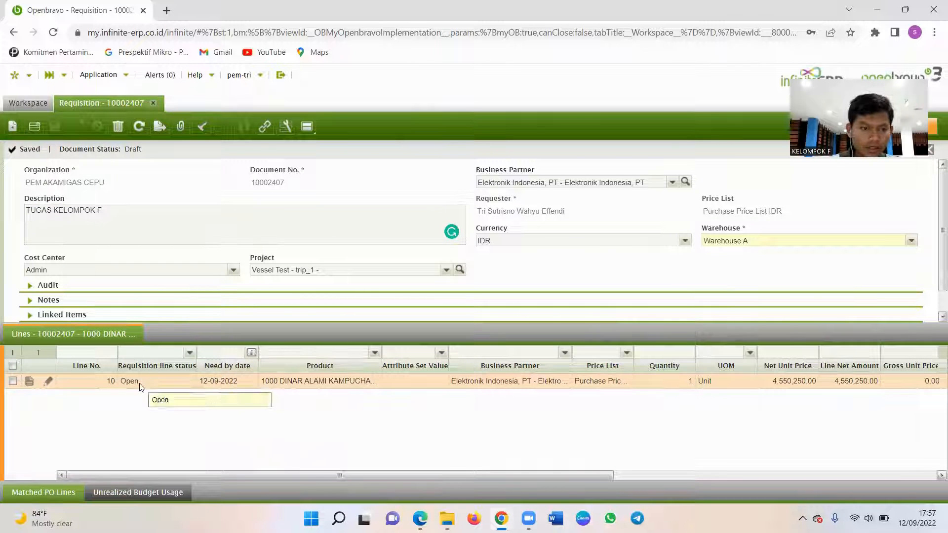
click(13, 128)
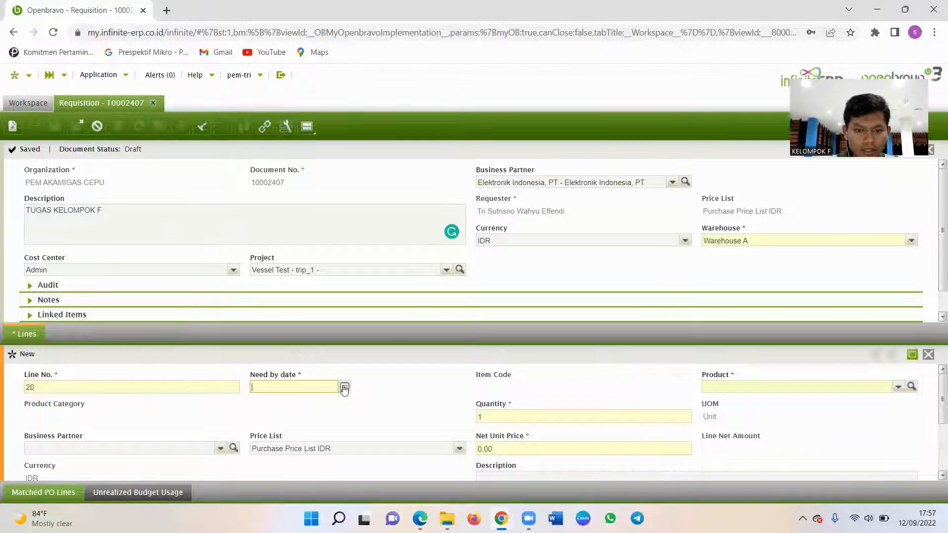
click(344, 386)
click(305, 393)
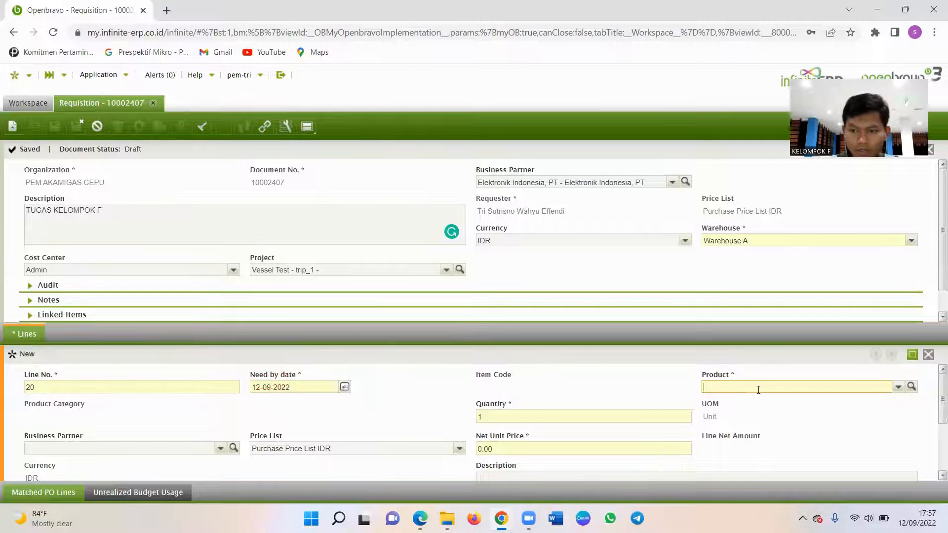
click(871, 383)
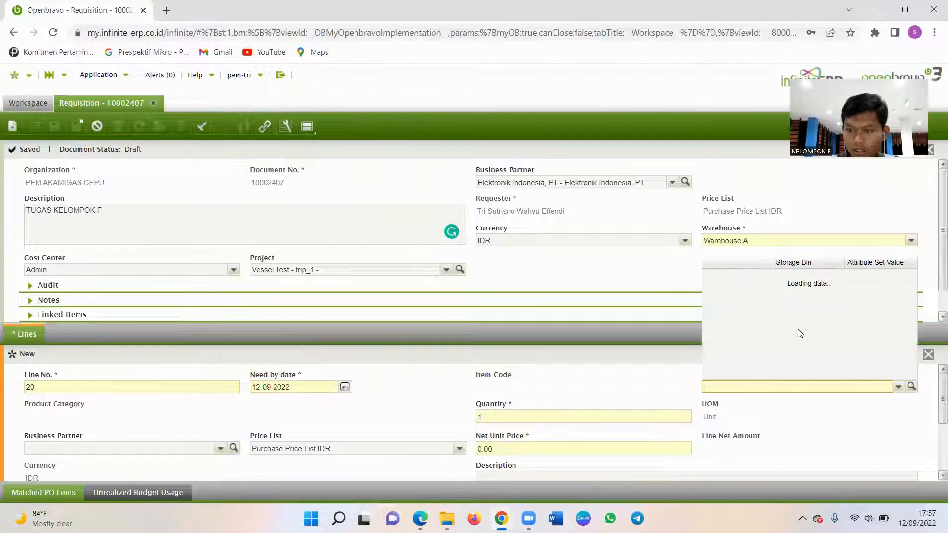
click(776, 317)
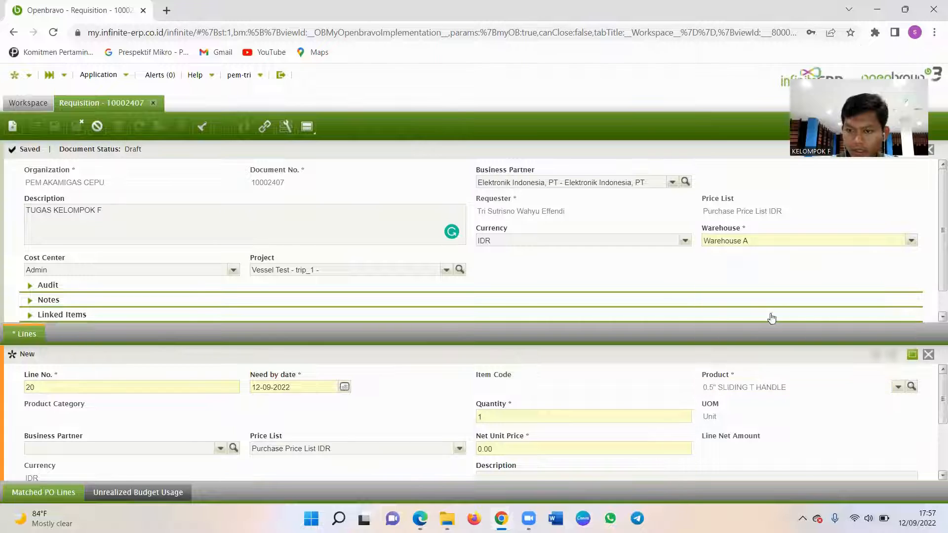
- Set the 0.5" SLIDING T HANDLE line's business partner to Elektronik Indonesia, PT
click(509, 416)
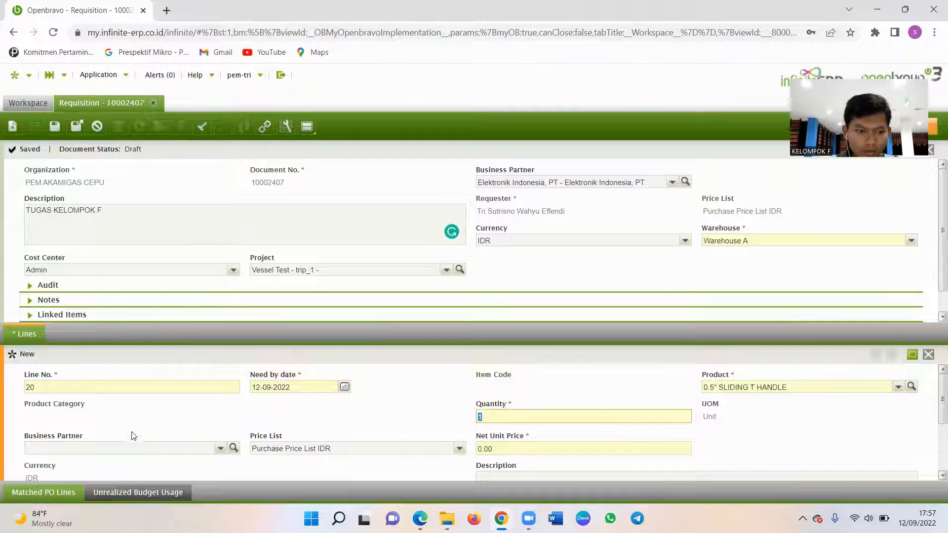
click(203, 450)
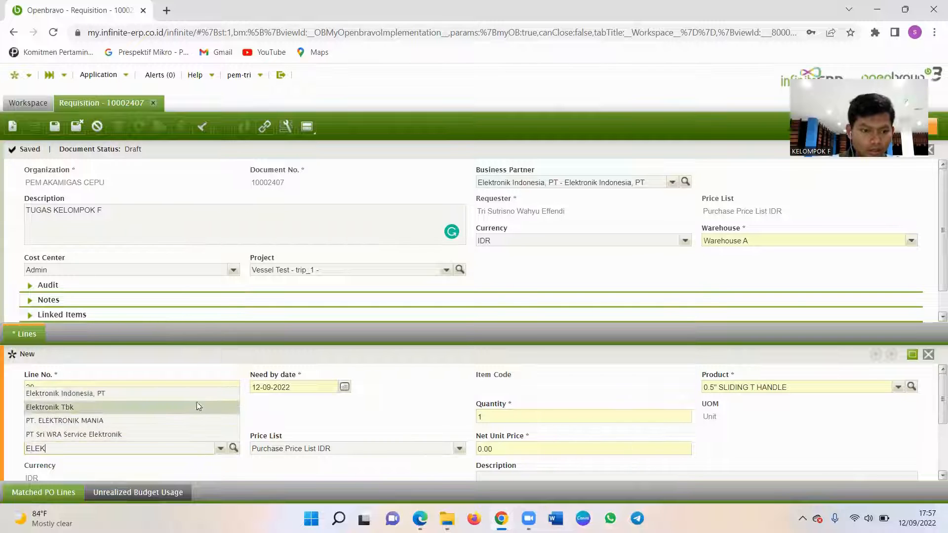
click(193, 396)
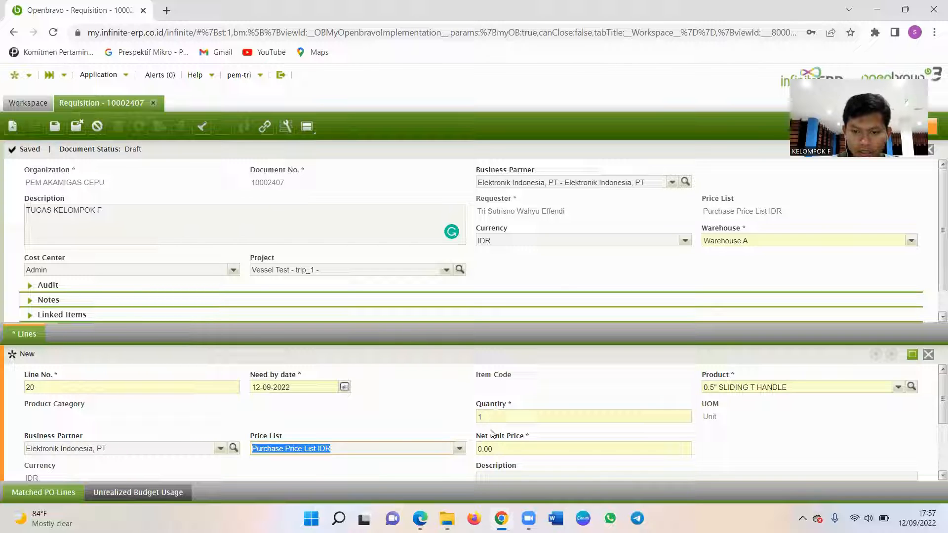
- Set the second line's net unit price and list price to 3500000, saving the line and returning to the lines grid
click(493, 447)
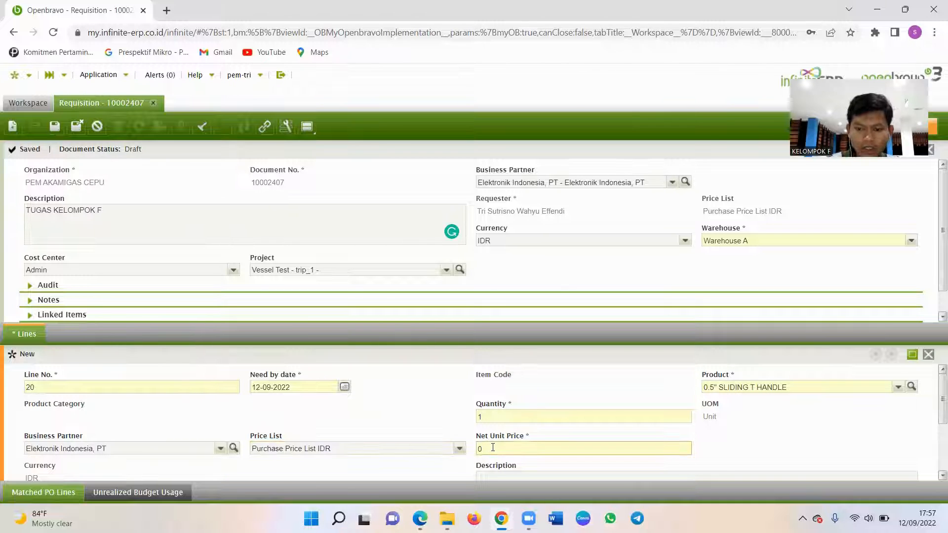
key(BackSpace)
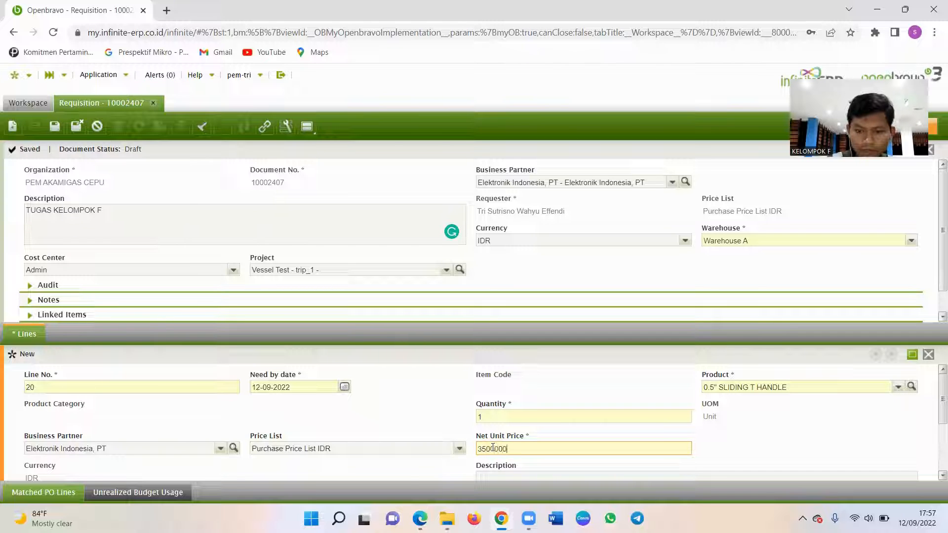
scroll(466, 400, down, 1)
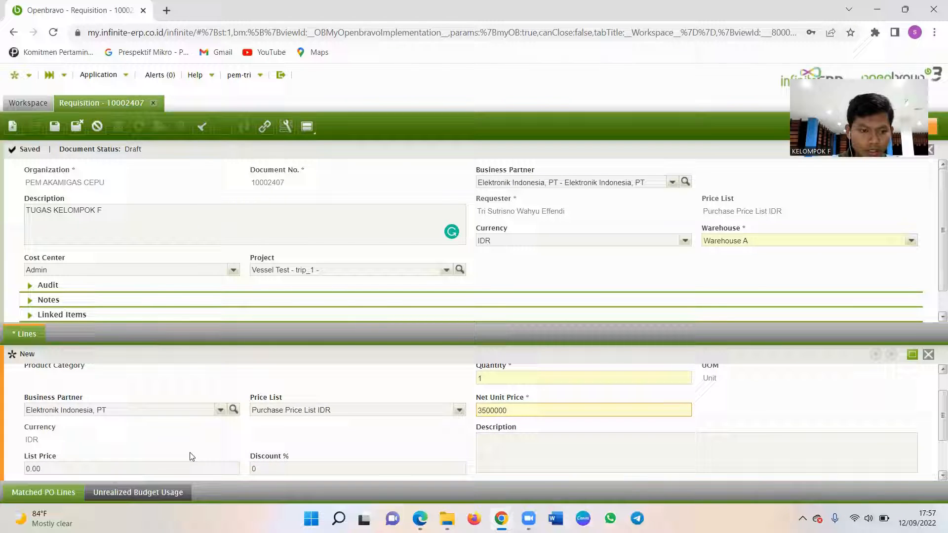
click(154, 466)
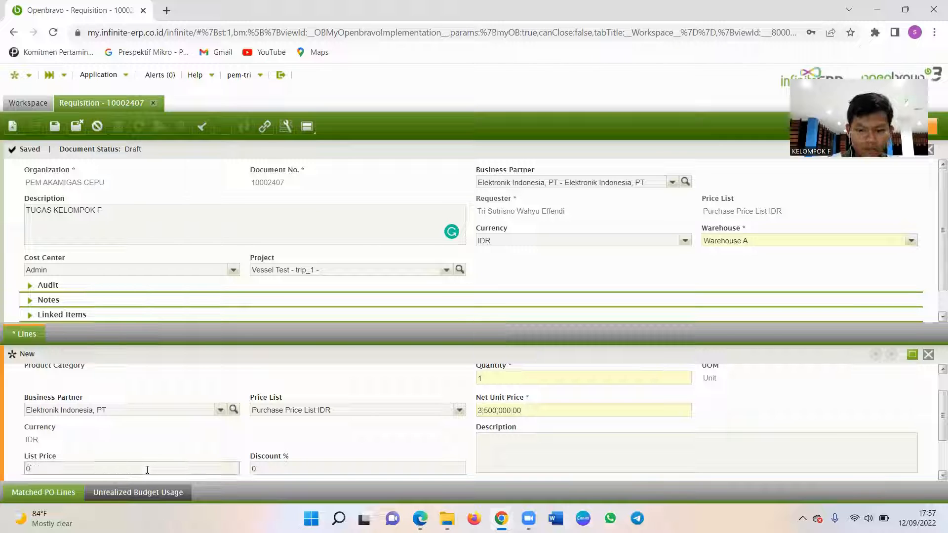
key(BackSpace)
text(3500000)
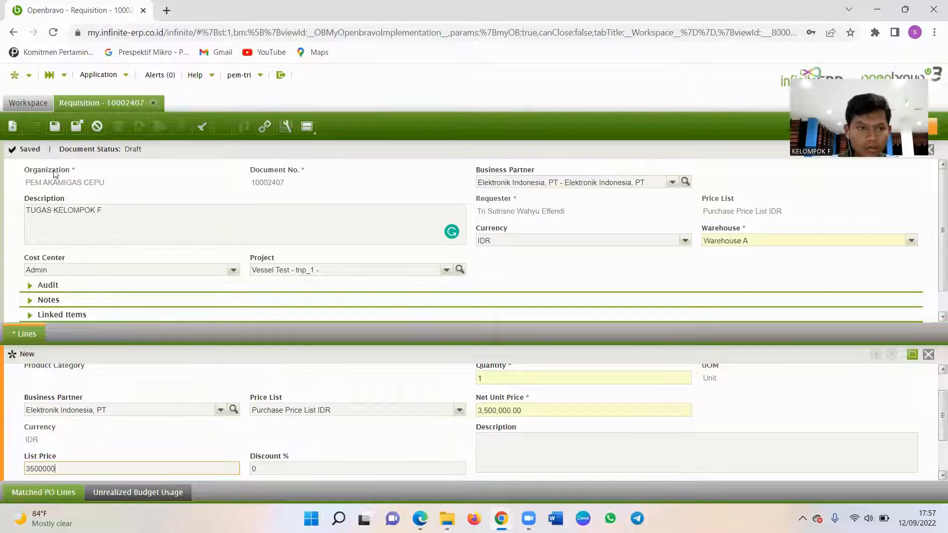
click(74, 127)
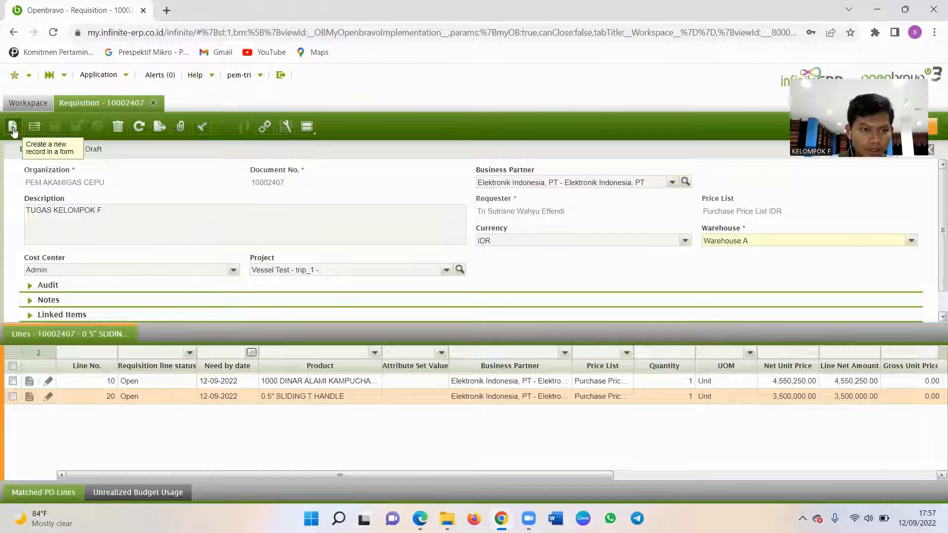
- Create a third requisition line with need-by date 12-09-2022 and product 0# ALU_OXIDE CLOTH
click(12, 127)
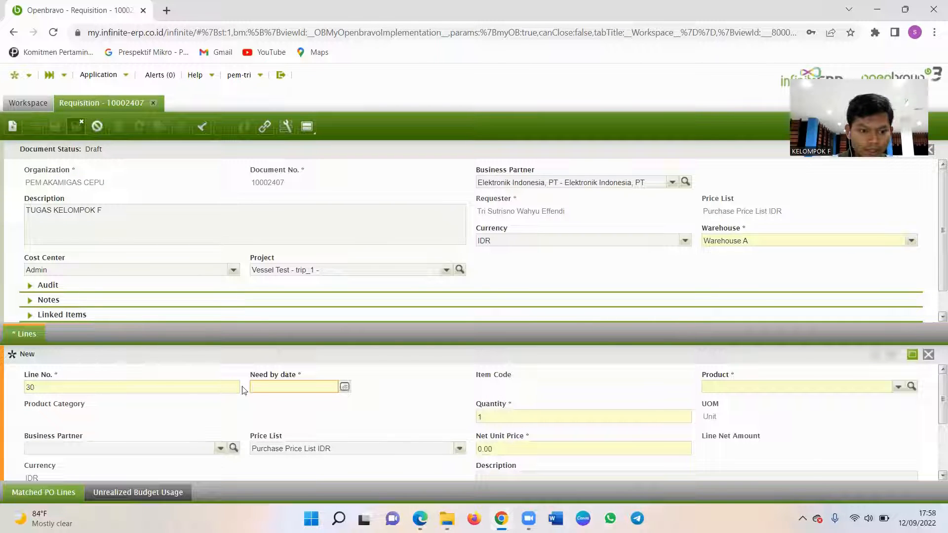
click(344, 386)
click(306, 396)
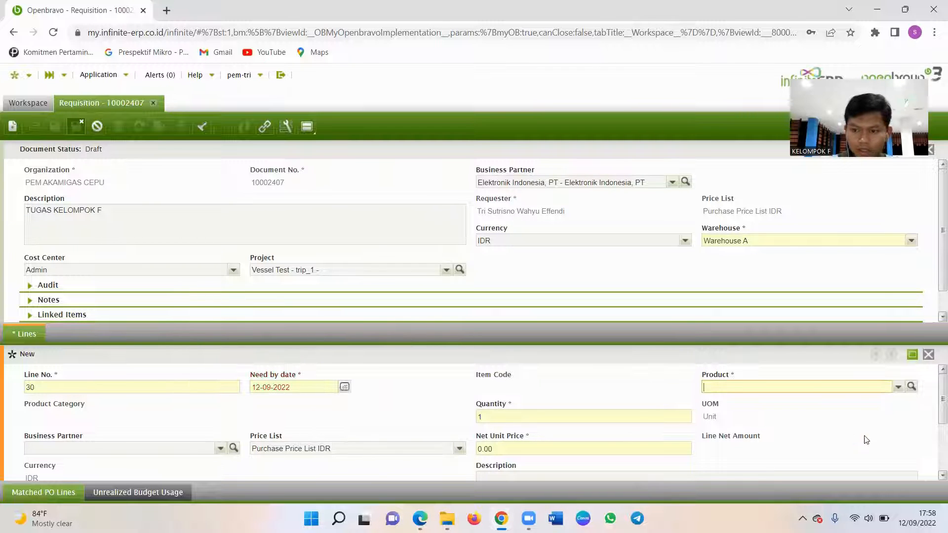
click(898, 387)
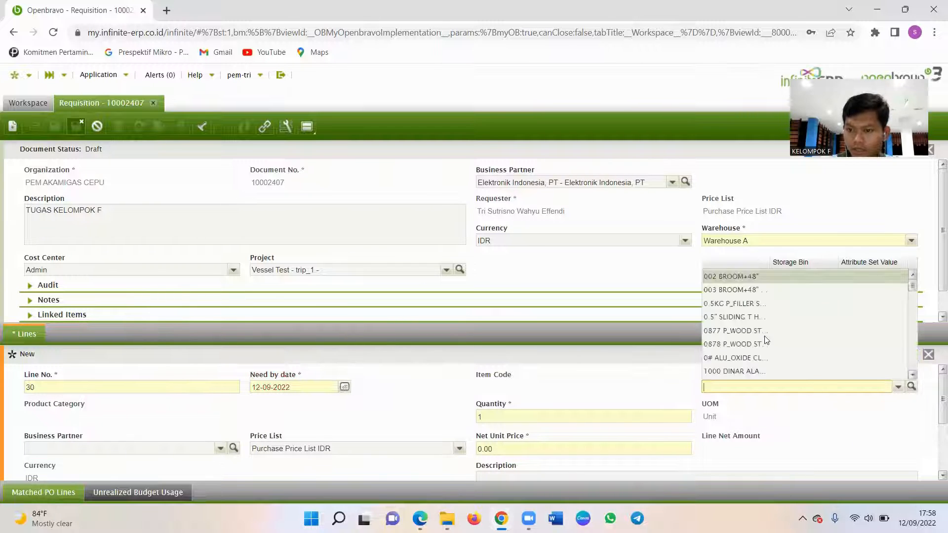
click(737, 357)
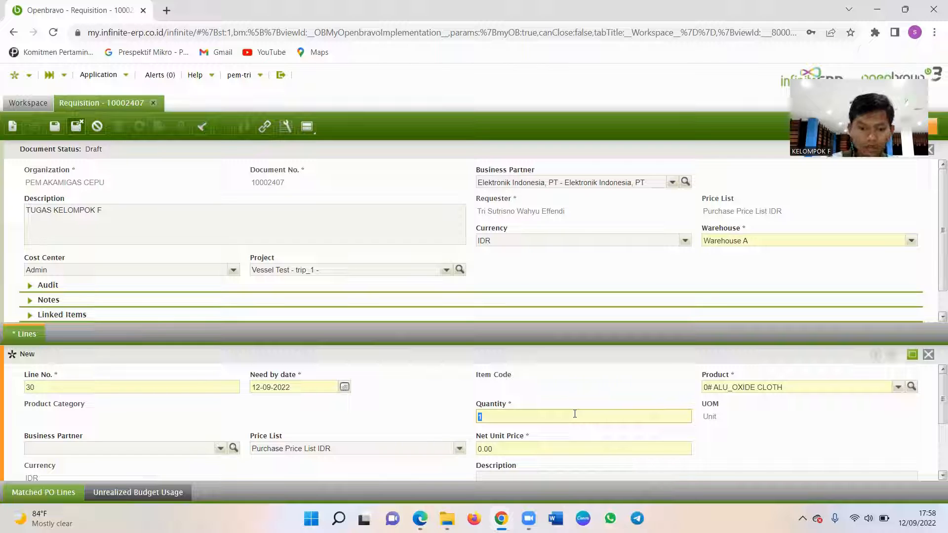
- Set the 0# ALU_OXIDE CLOTH line's business partner to Elektronik Indonesia, PT
click(188, 450)
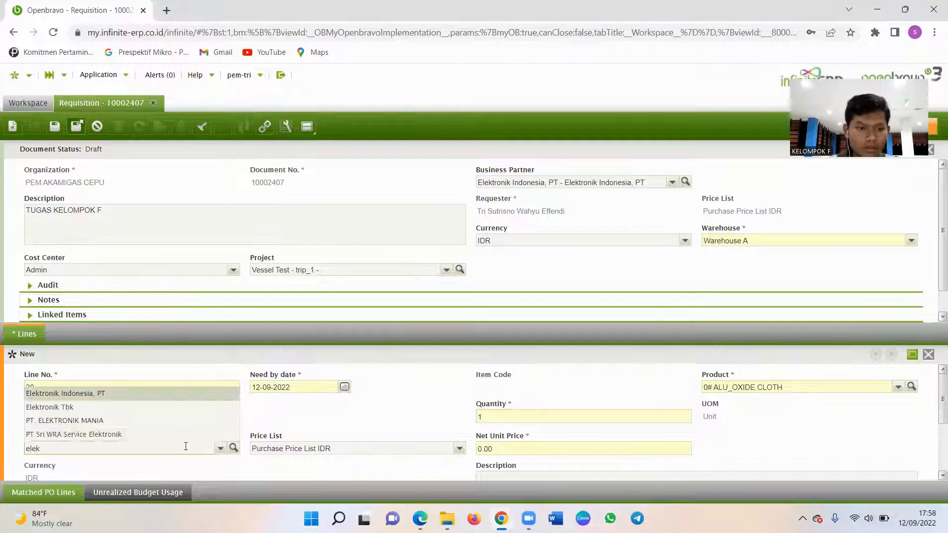
click(114, 388)
key(Tab)
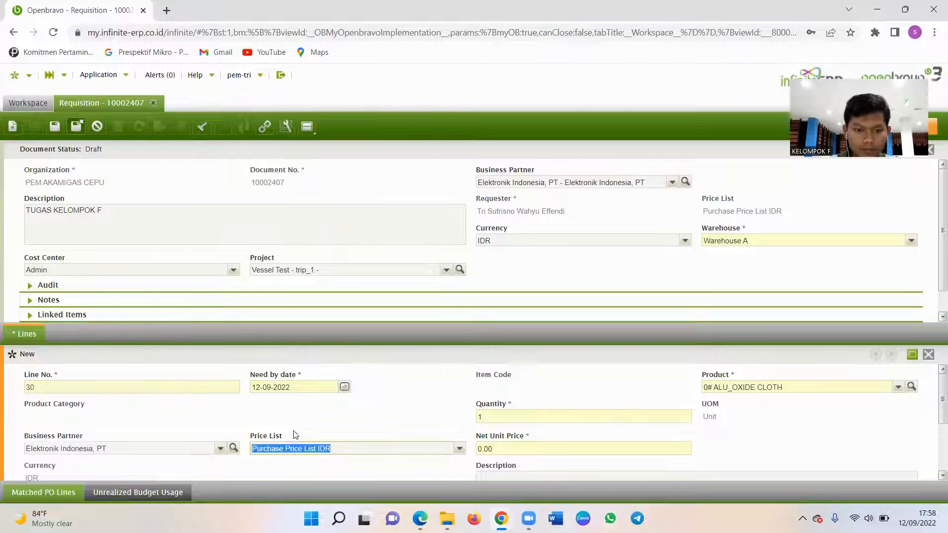
- Set the third line's net unit price and list price to 2500000, saving the line and returning to the lines grid
scroll(290, 438, down, 1)
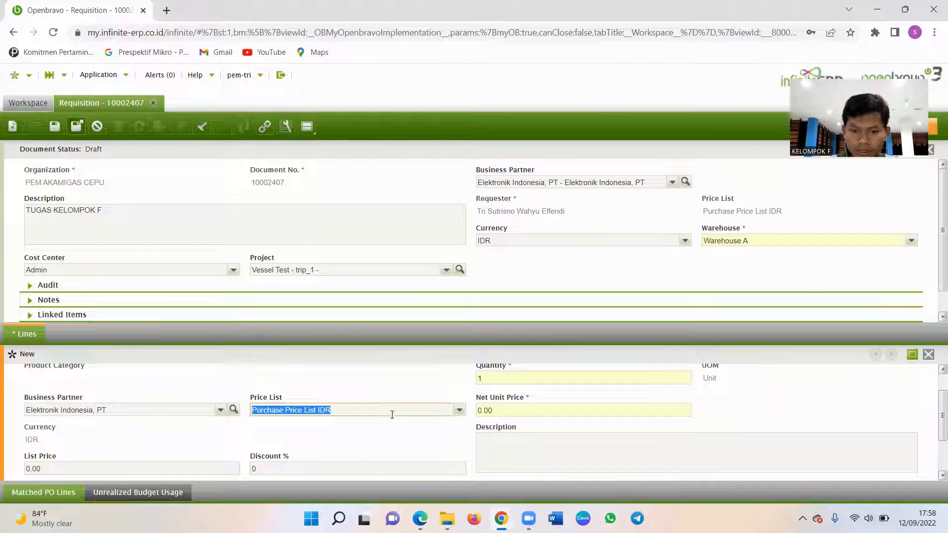
key(Tab)
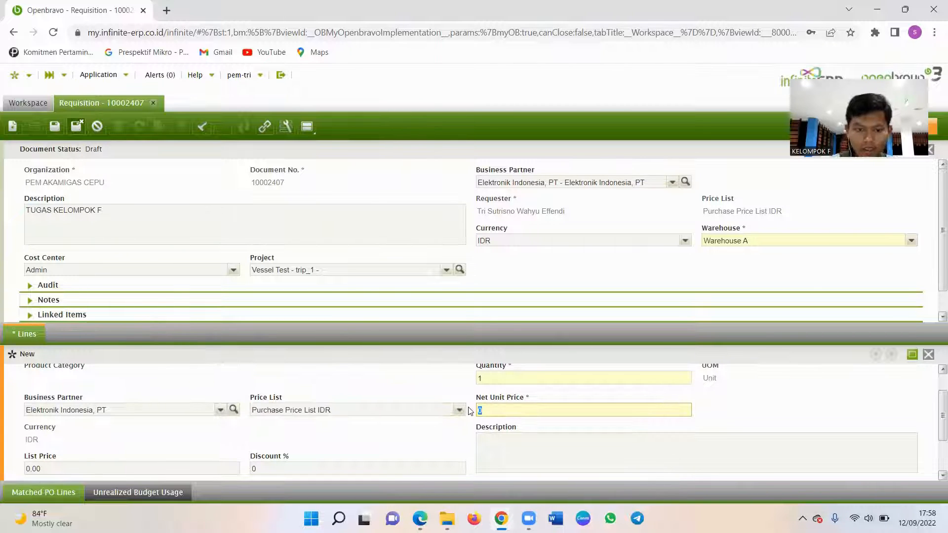
text(2500000)
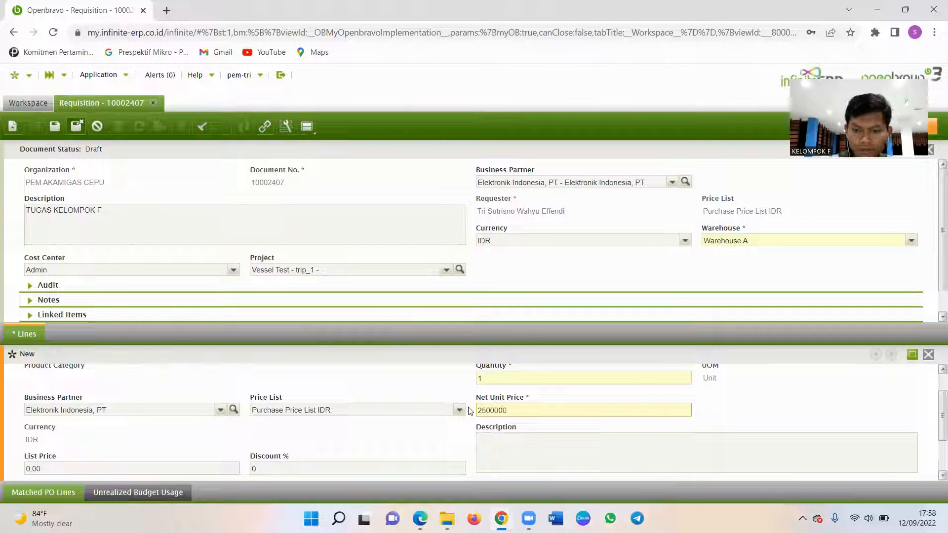
click(210, 467)
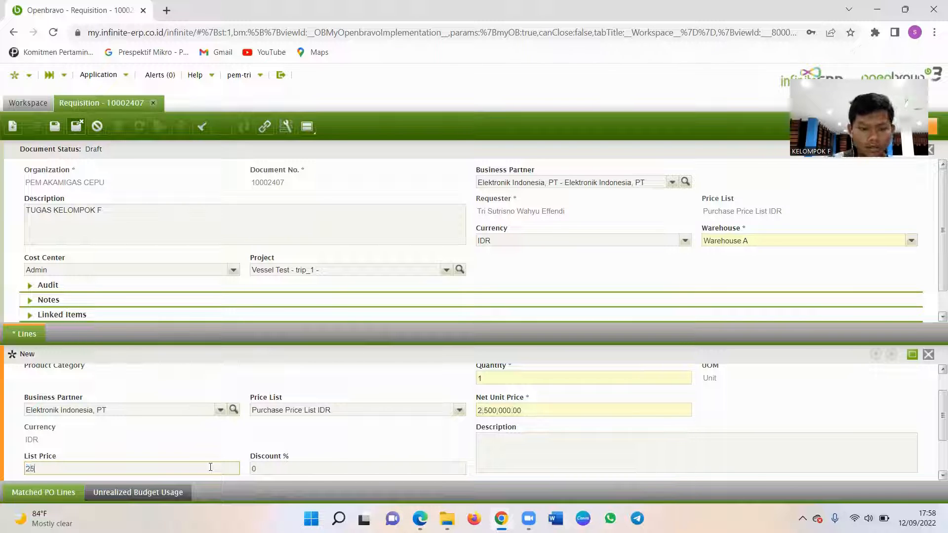
text(25000)
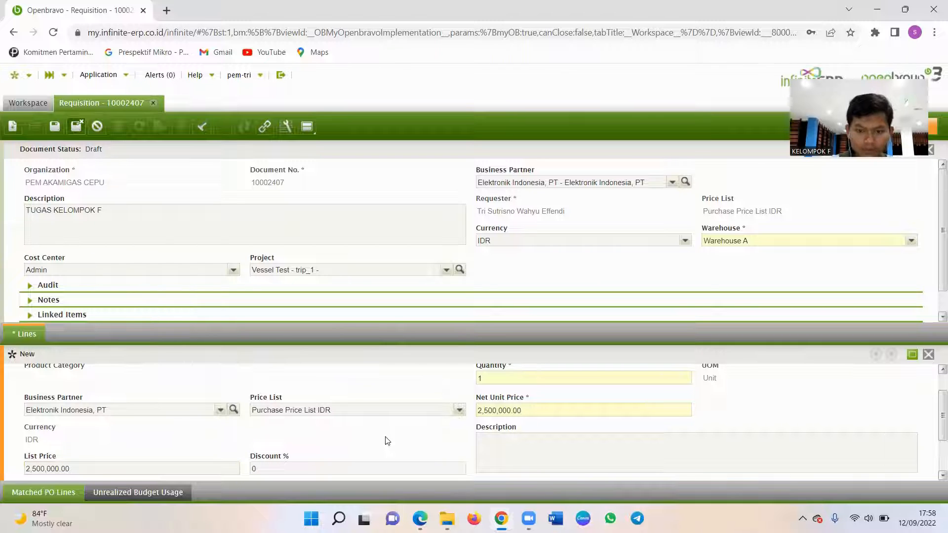
scroll(384, 436, down, 2)
scroll(384, 437, up, 2)
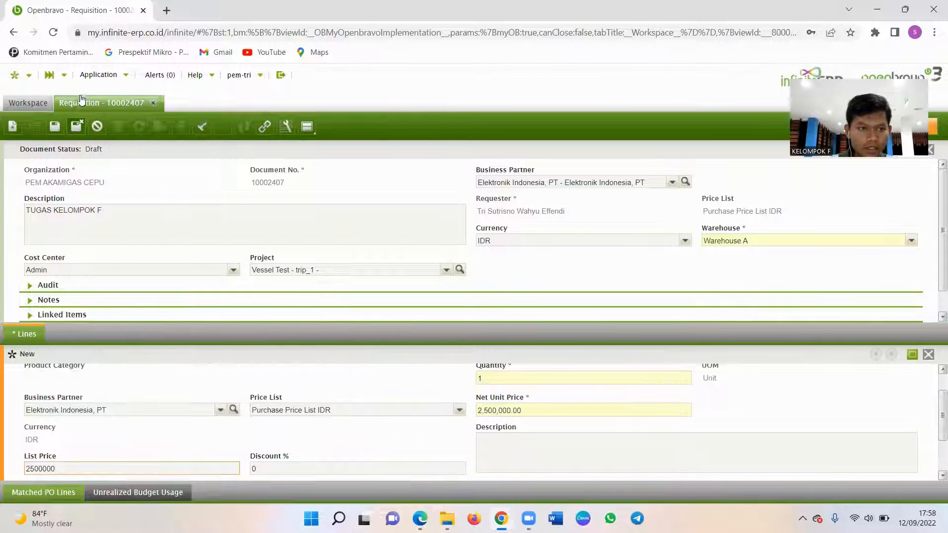
click(74, 127)
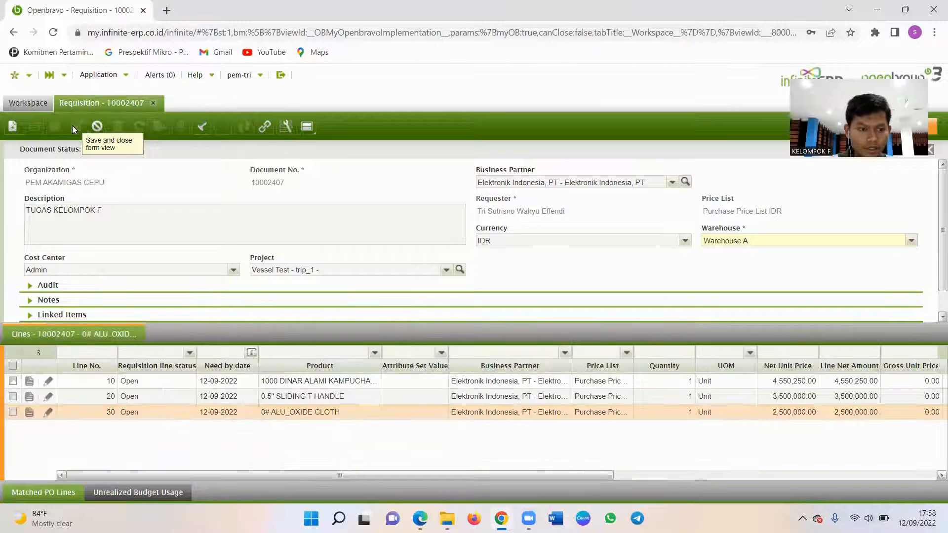
- Process the requisition described TUGAS KELOMPOK F with the Release action
click(128, 225)
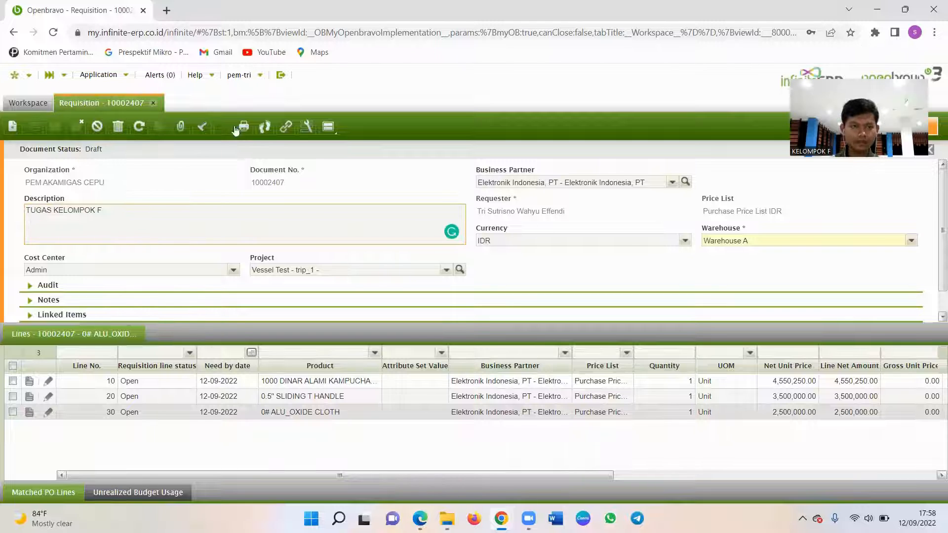
click(207, 126)
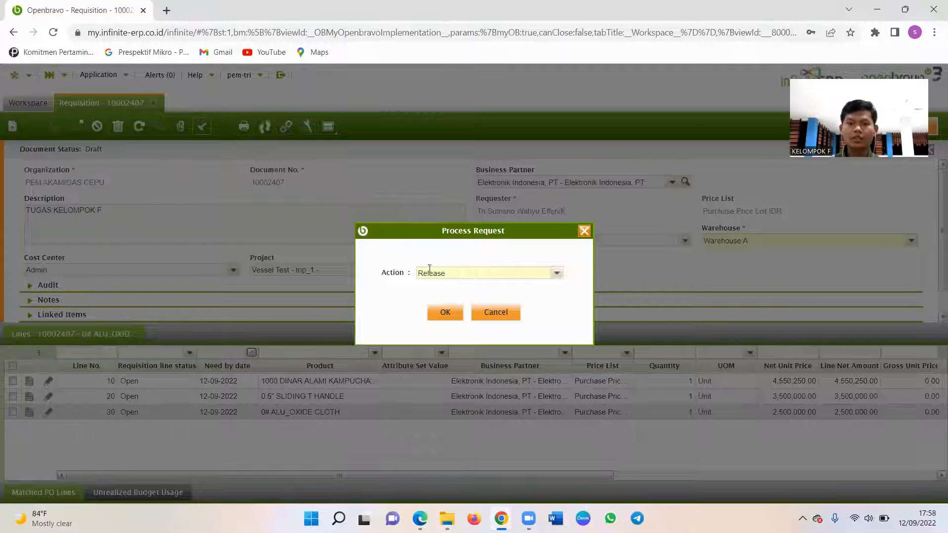
click(447, 313)
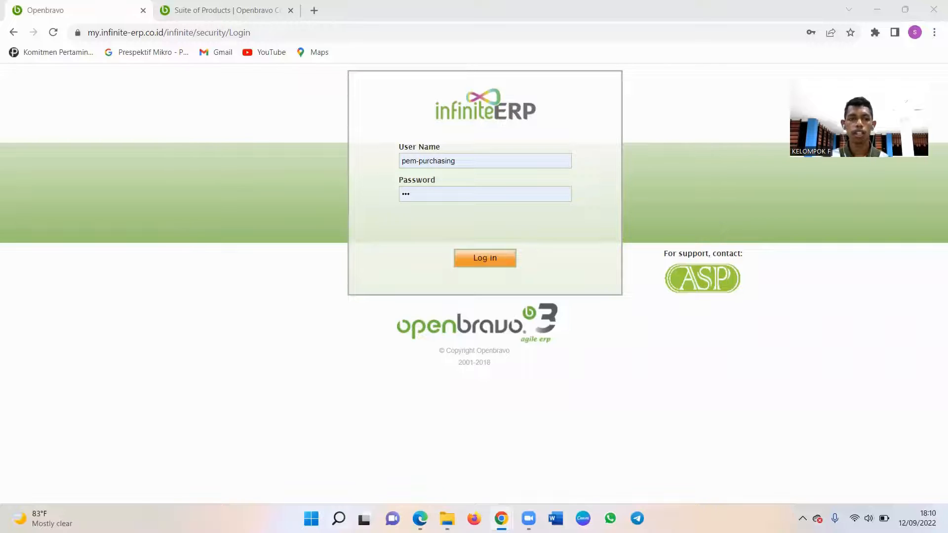
- Replace the prefilled user name with the reviewer's user name and log in using the prefilled password
mouse_move(339, 519)
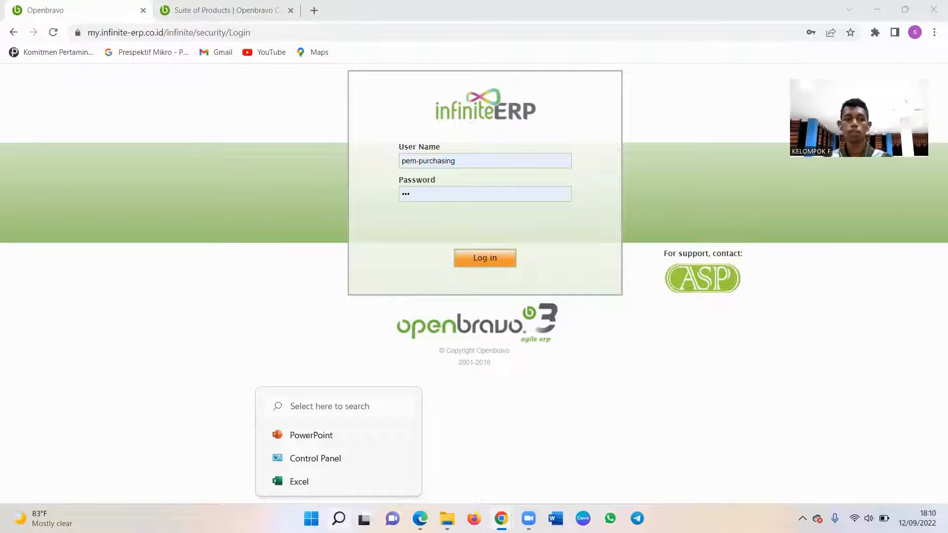
double_click(456, 160)
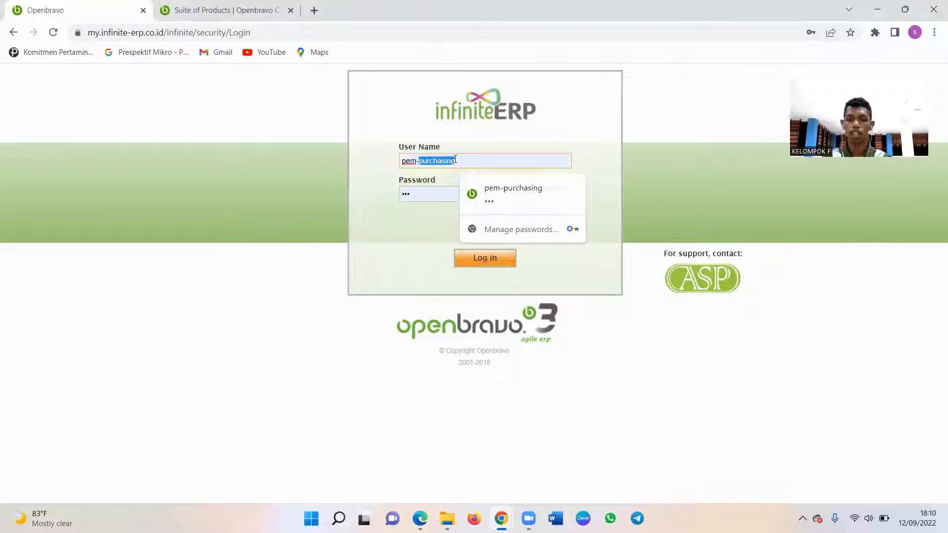
key(BackSpace)
key(Caps_Lock)
text(rend)
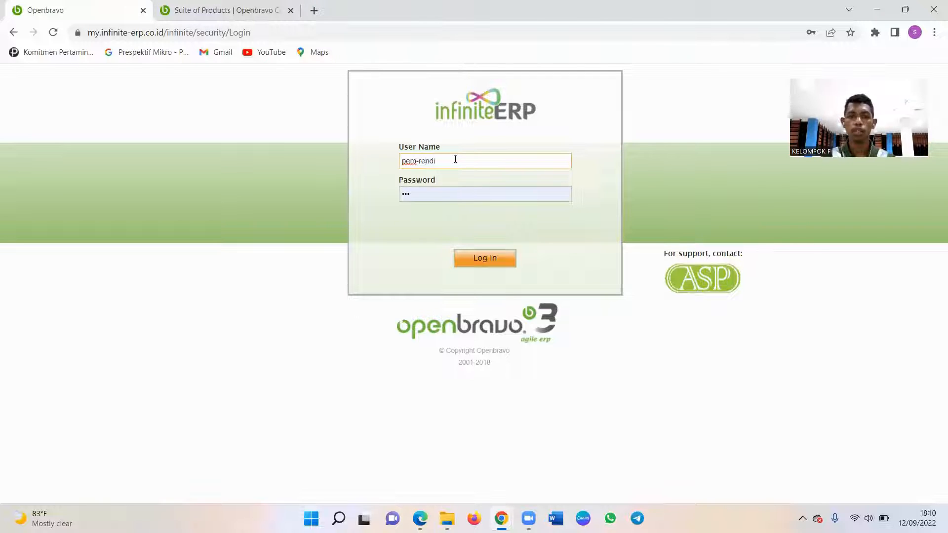
text(i)
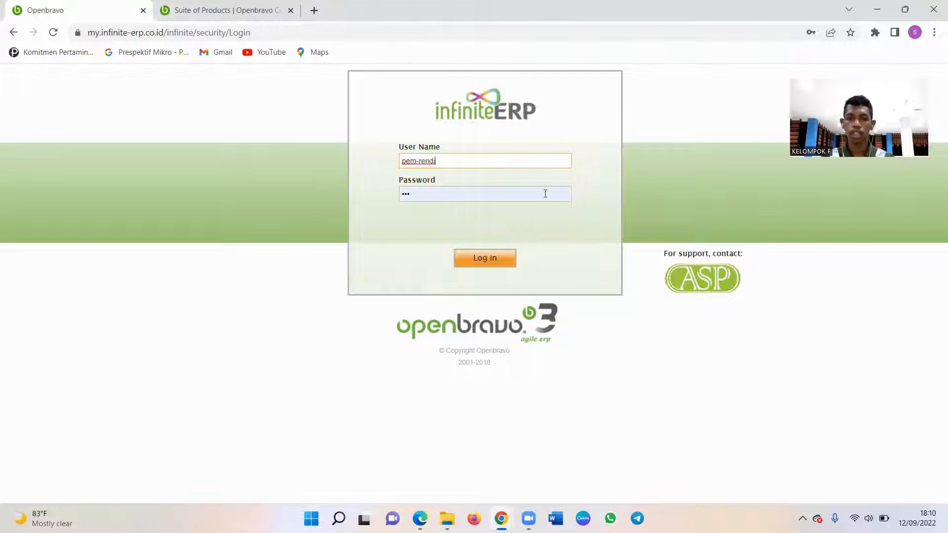
click(487, 256)
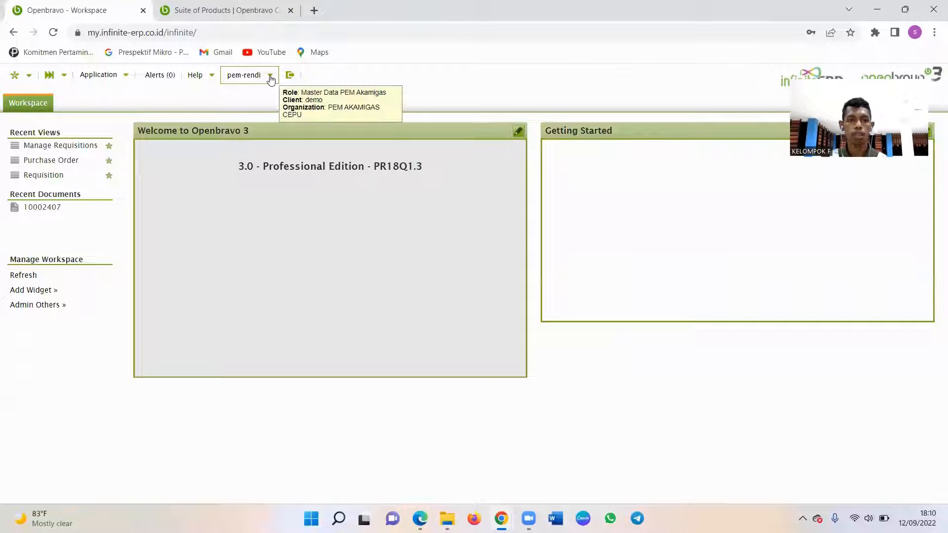
- Check the organization and role choices in the user profile and close it without applying anything
click(270, 76)
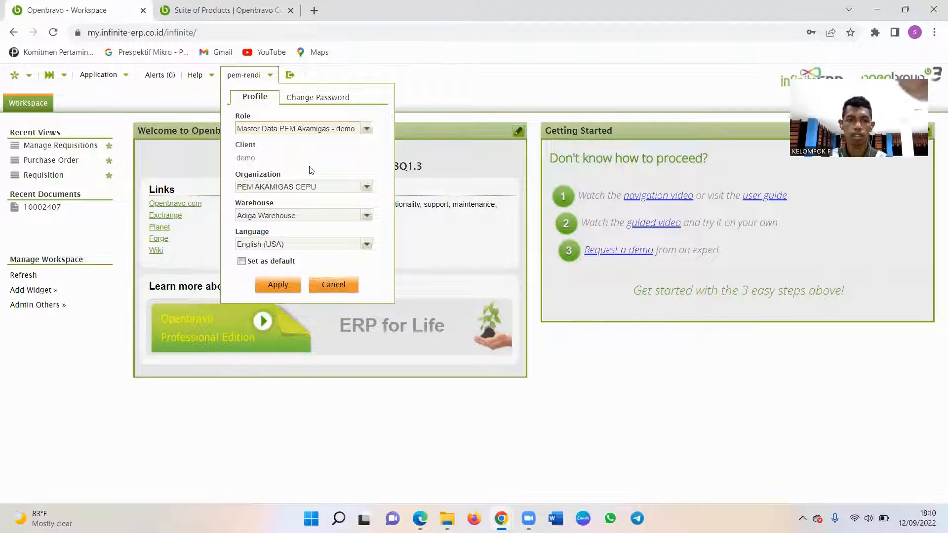
click(364, 188)
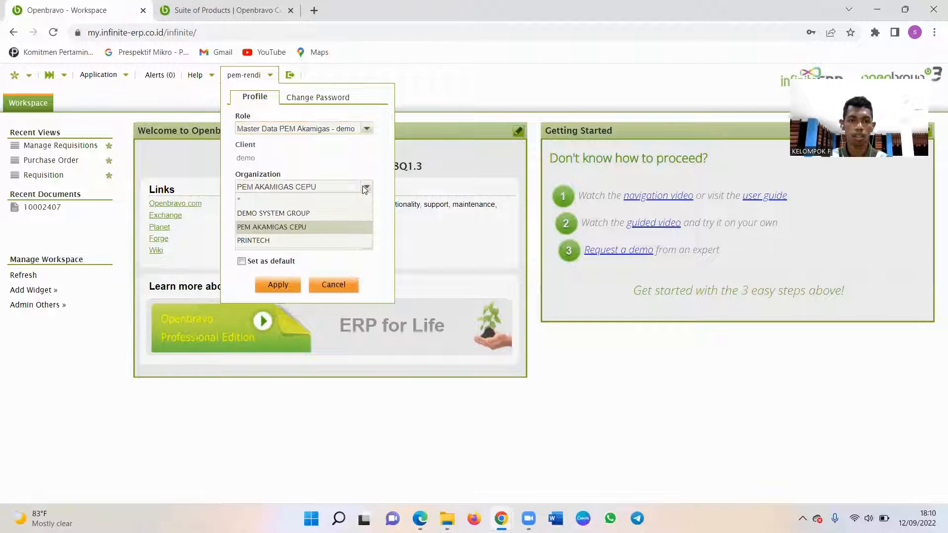
click(365, 187)
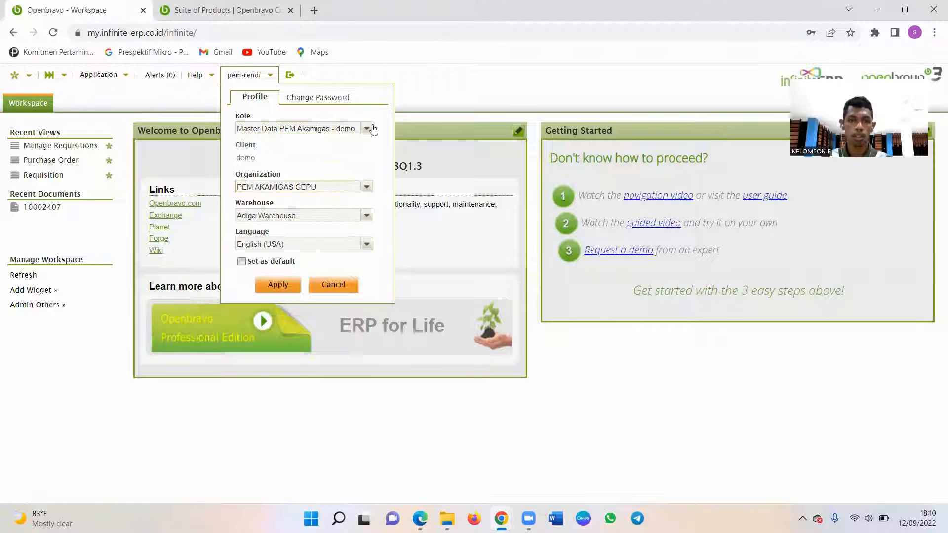
click(367, 130)
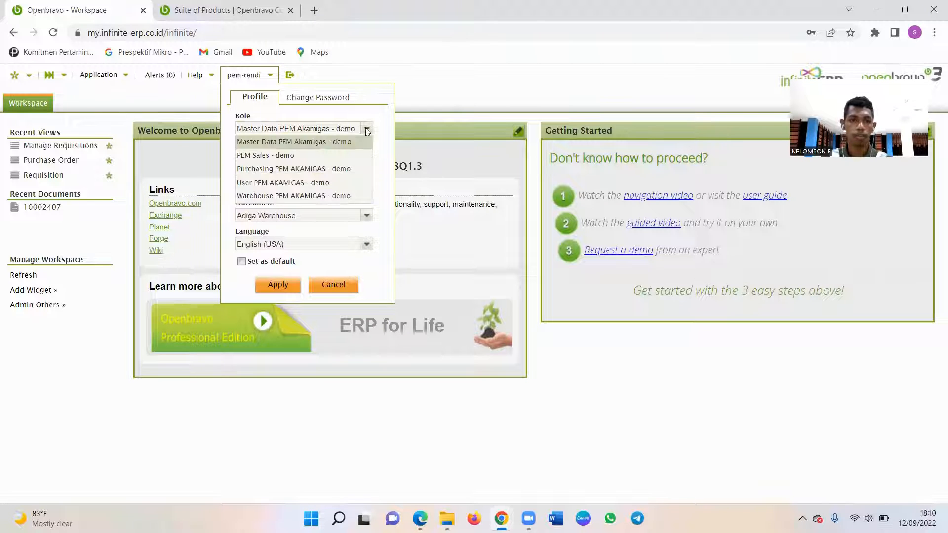
click(283, 143)
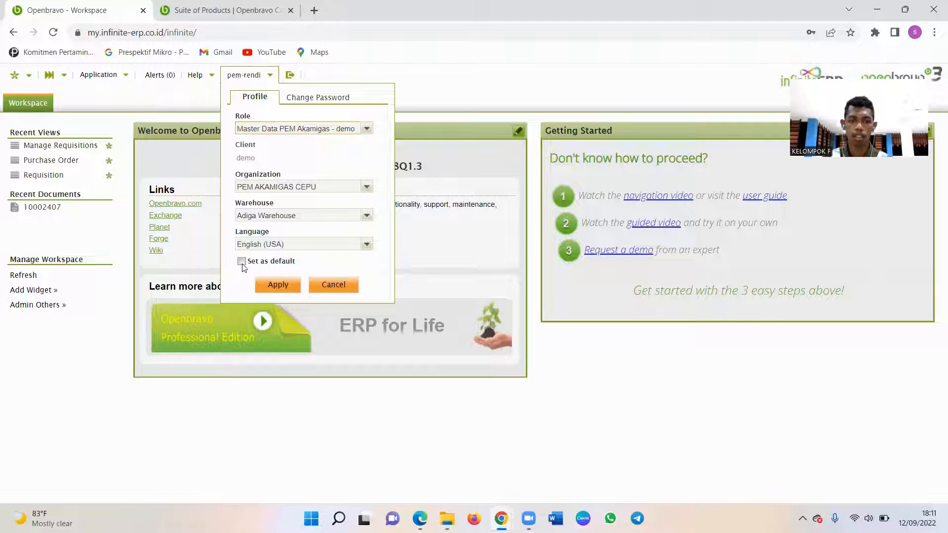
click(329, 285)
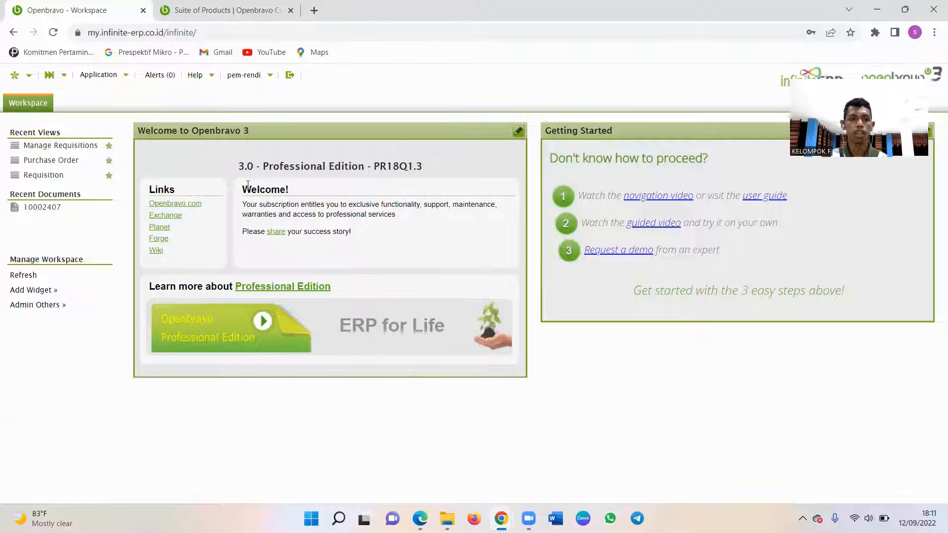
- Open the Manage Requisitions window from the Procurement Management transactions
click(124, 79)
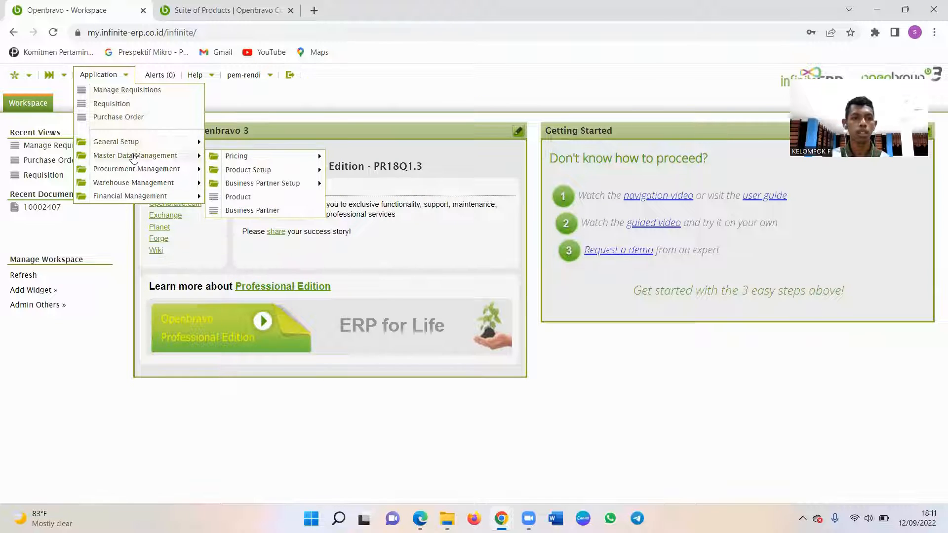
mouse_move(135, 171)
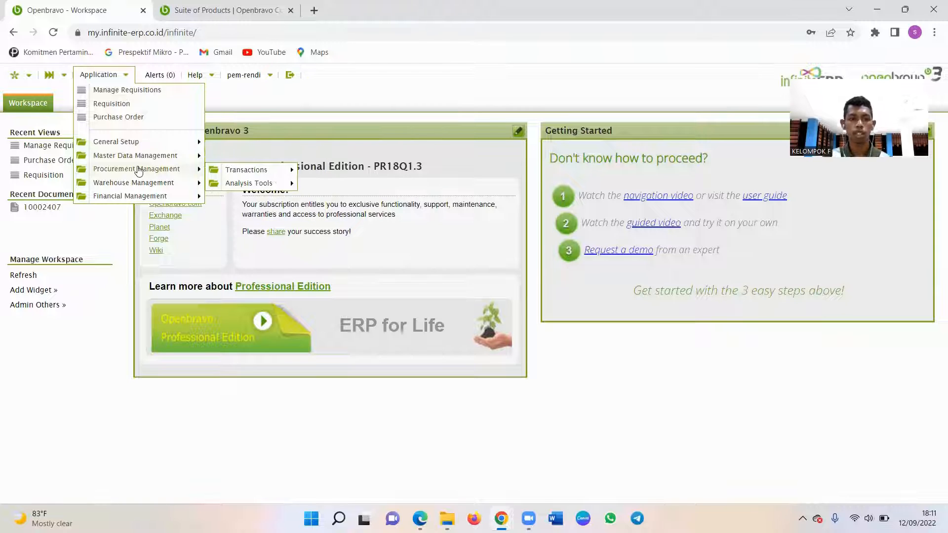
mouse_move(240, 171)
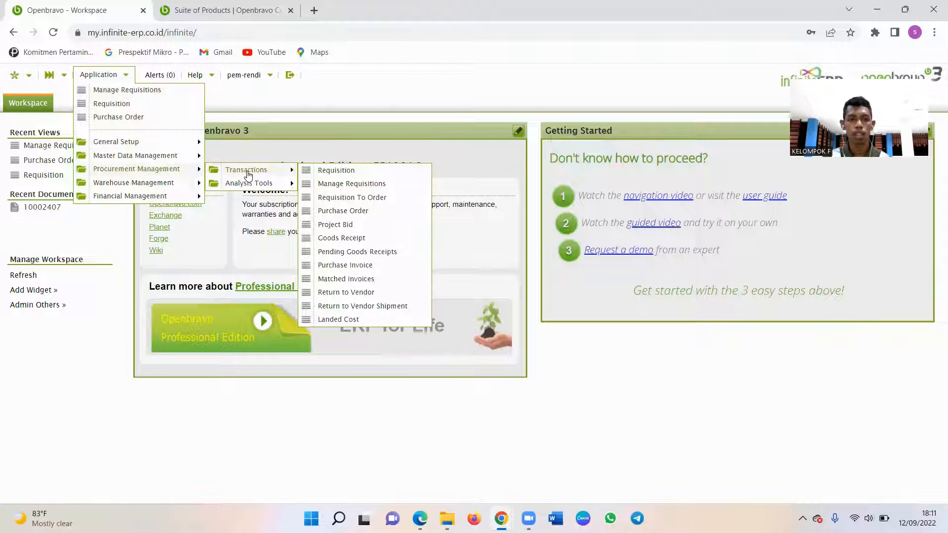
click(337, 188)
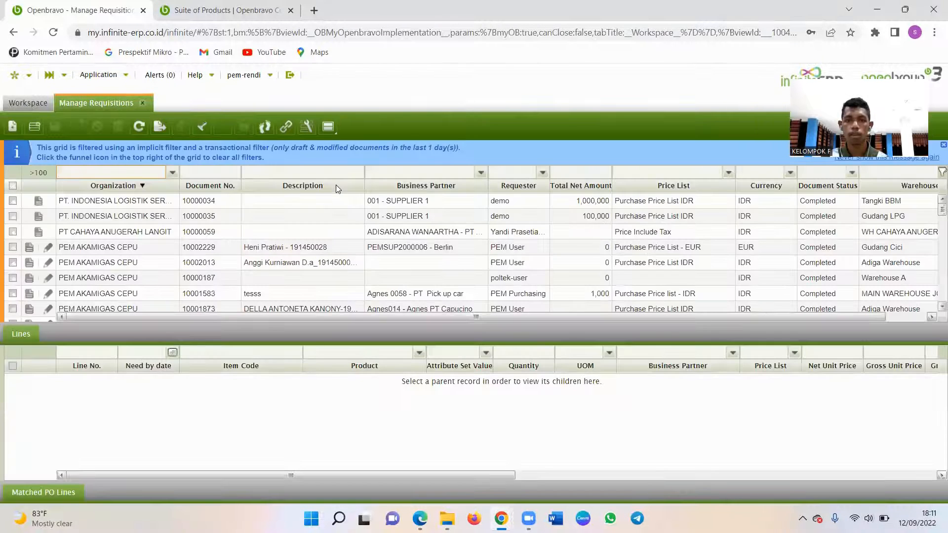
- Clear the default grid filters, filter the requisitions by description TUGAS KE, and open the TUGAS KELOMPOK F record
click(938, 173)
click(335, 150)
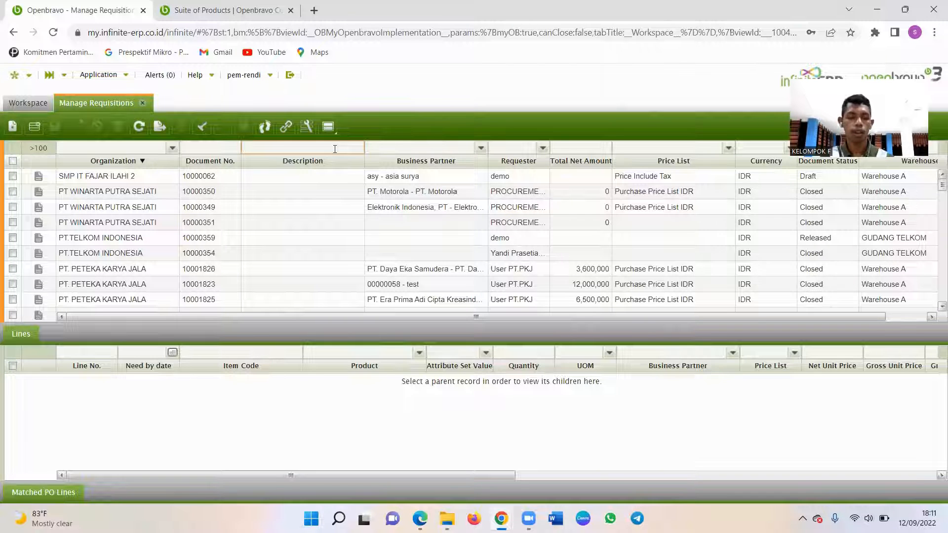
key(Caps_Lock)
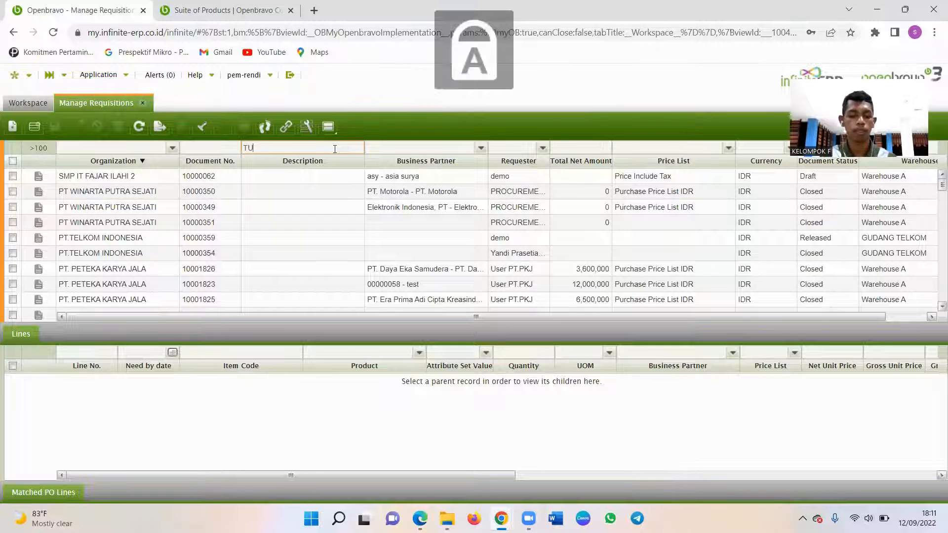
text(GAS)
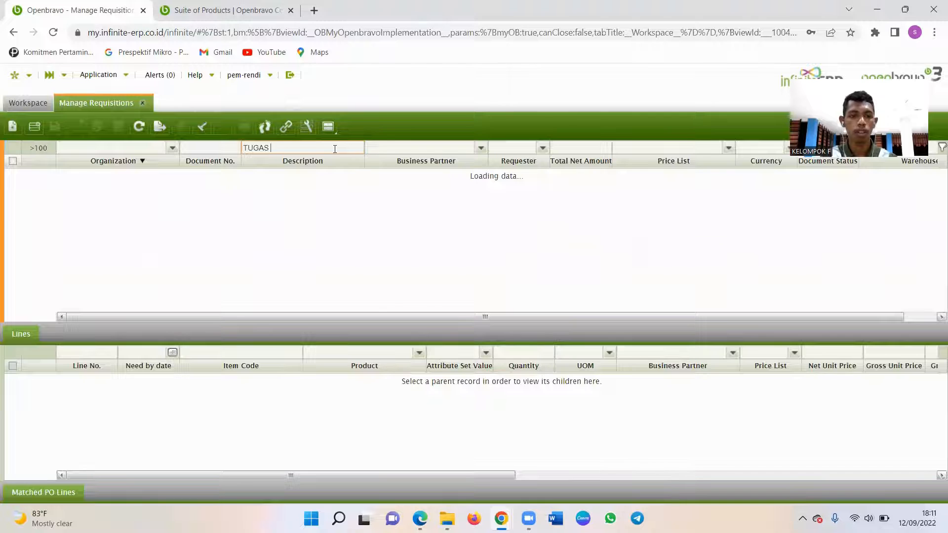
text( KE)
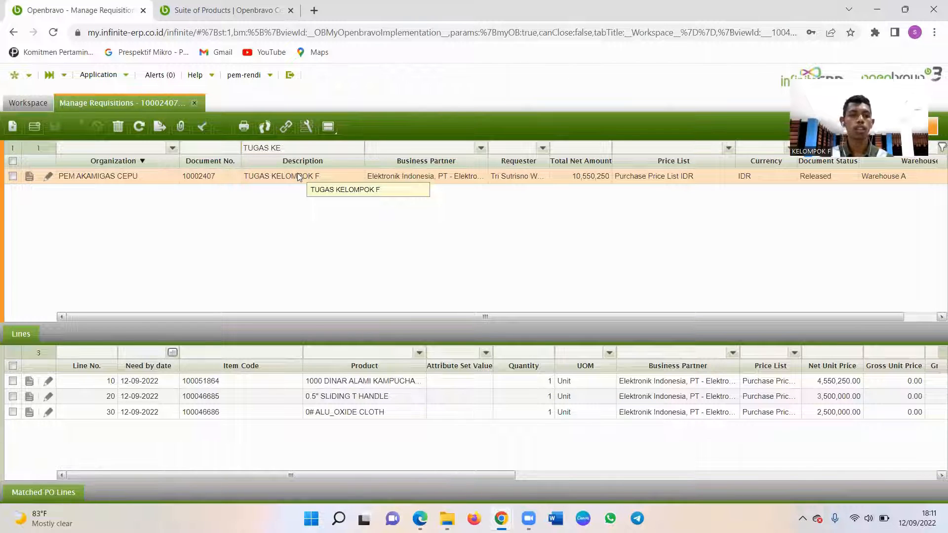
double_click(260, 177)
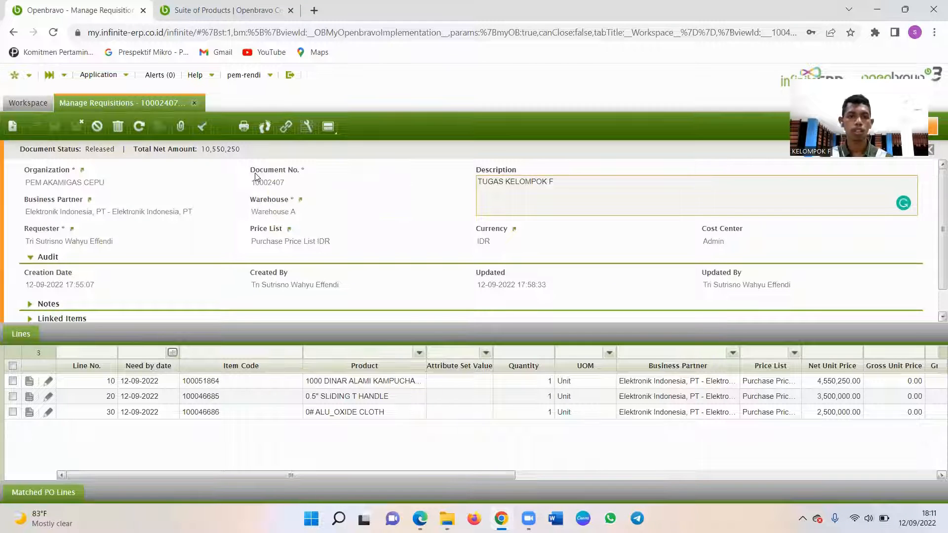
- Approve the TUGAS KELOMPOK F requisition by processing the Review action followed by the Complete action
click(204, 127)
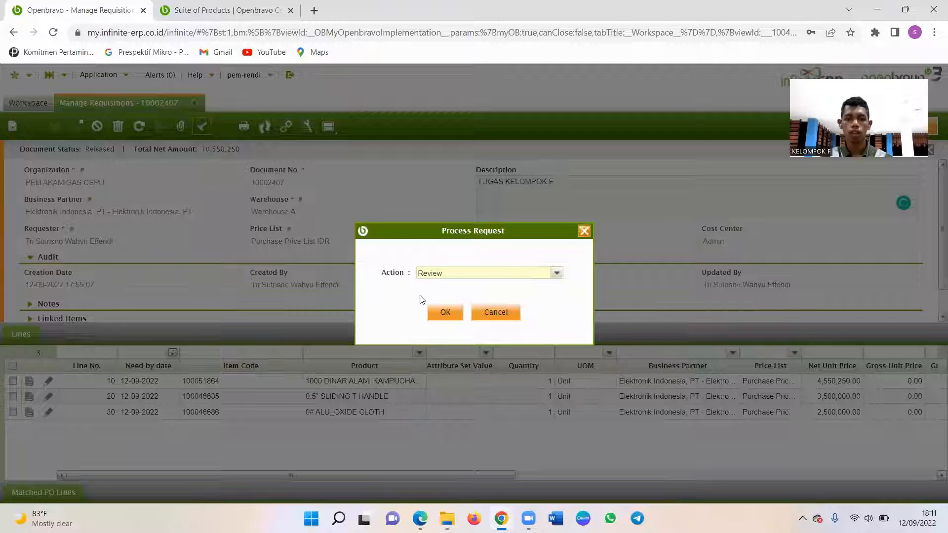
click(442, 315)
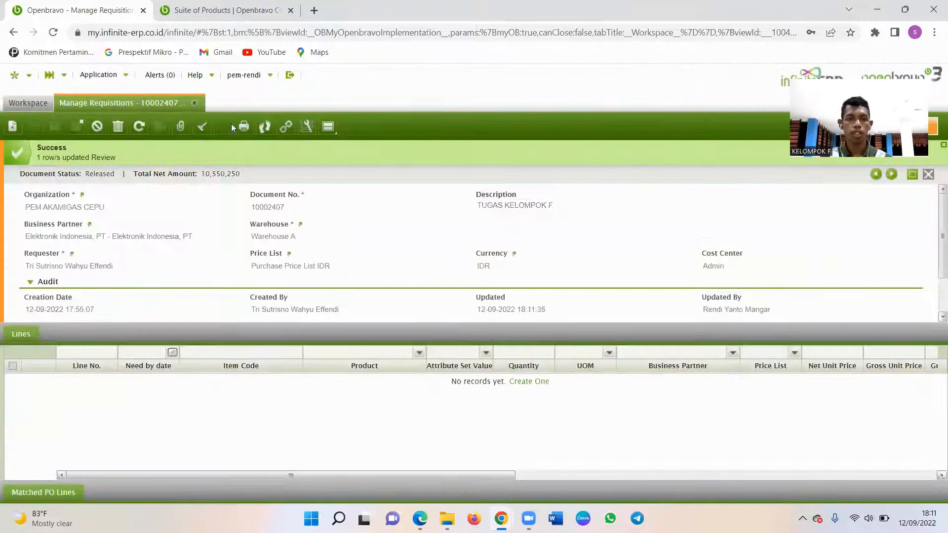
click(200, 127)
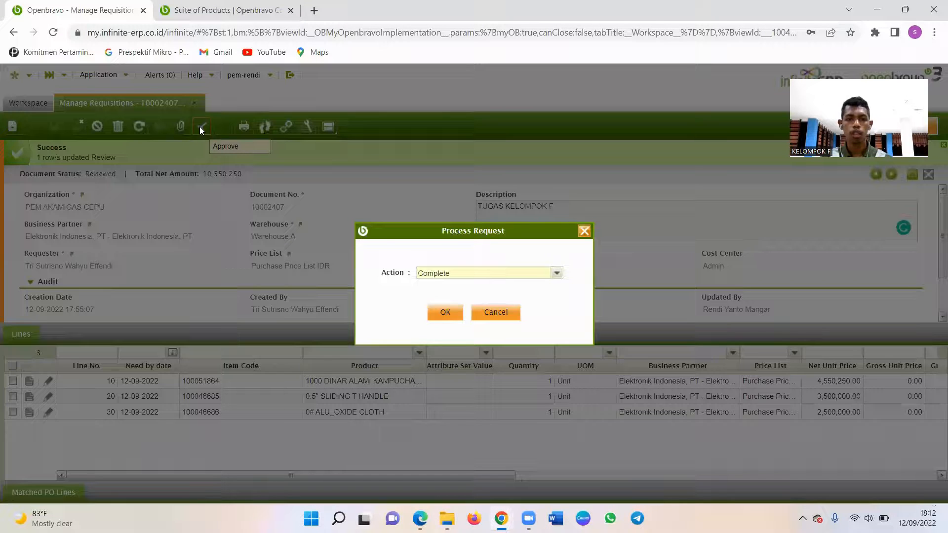
click(443, 313)
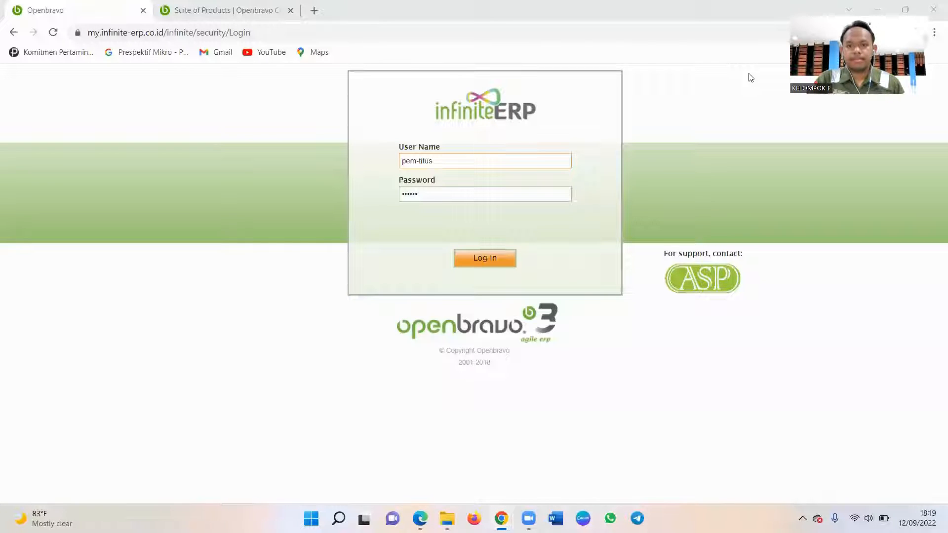
- Log in with the prefilled purchasing user's credentials and check the role in the user profile without changing it
click(473, 261)
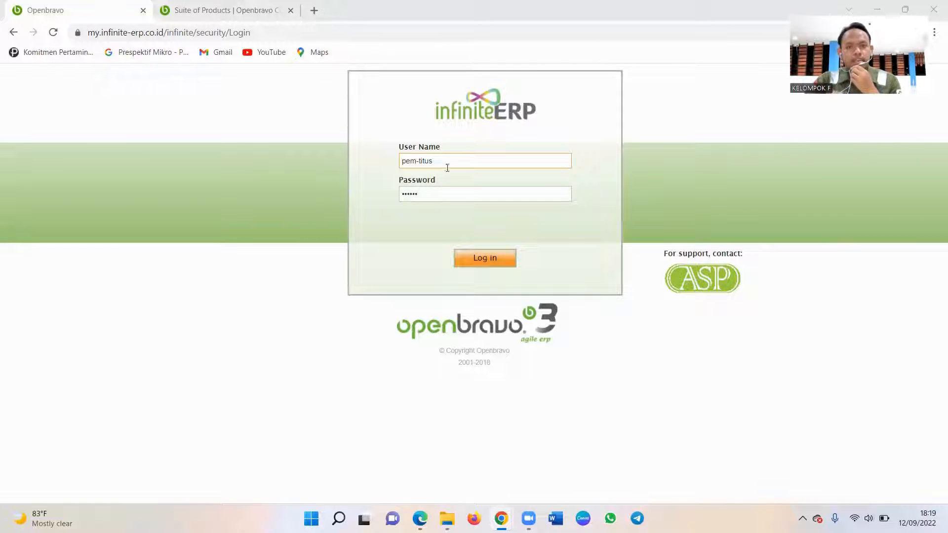
click(480, 260)
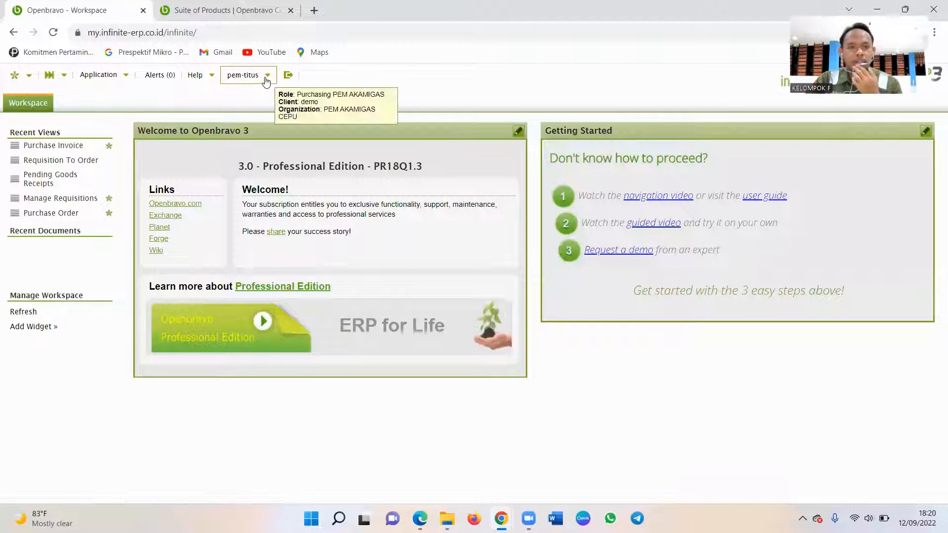
click(266, 81)
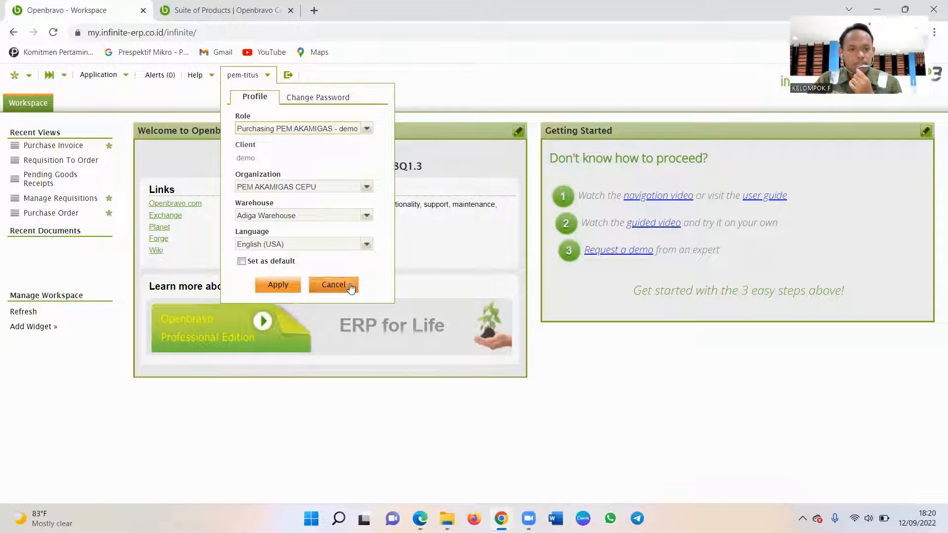
click(334, 285)
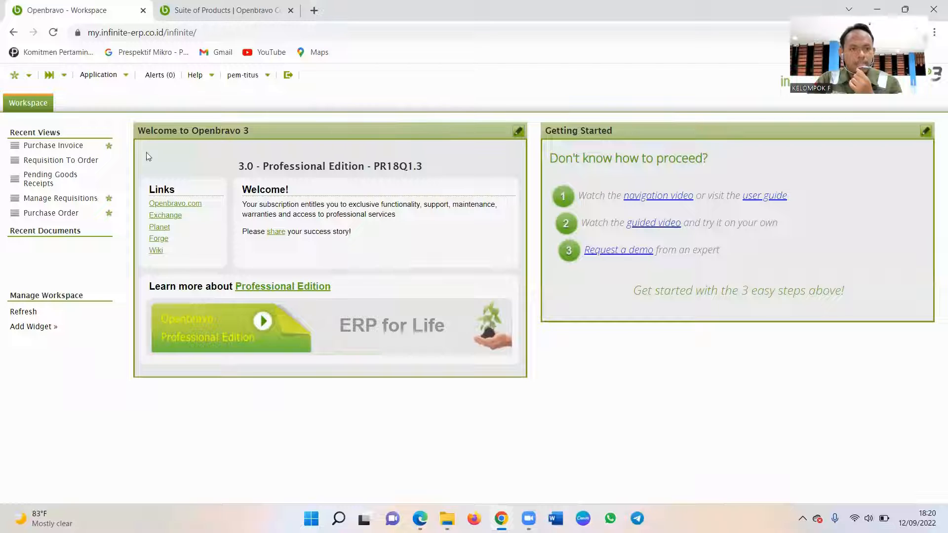
- Open the Requisition To Order window from the Procurement Management transactions
click(121, 82)
mouse_move(165, 147)
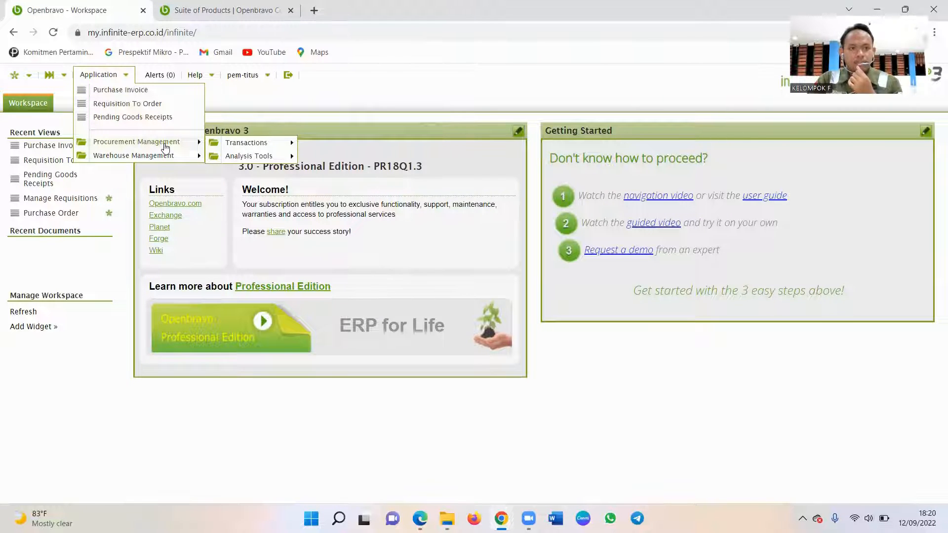
mouse_move(248, 149)
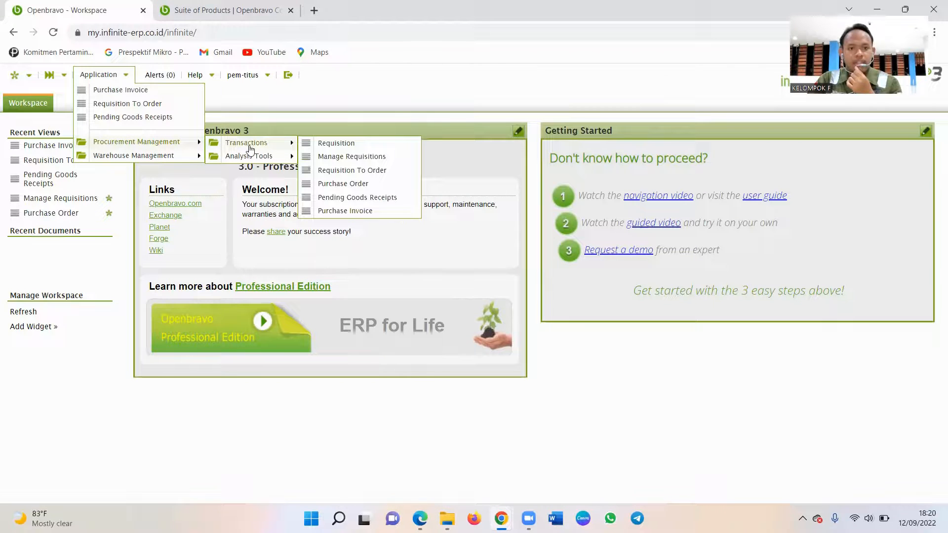
click(345, 173)
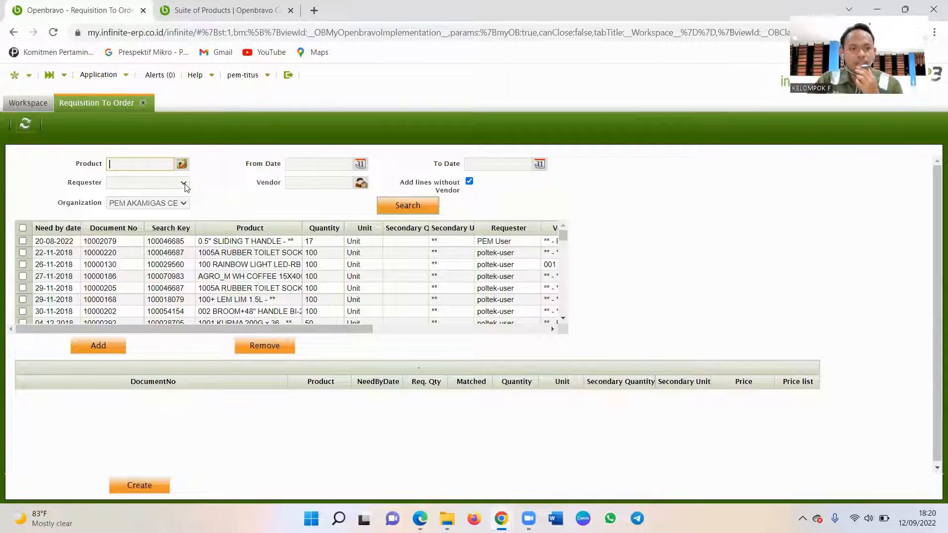
- Filter the open requisition lines by the requester who created the requisition and run the search
click(184, 183)
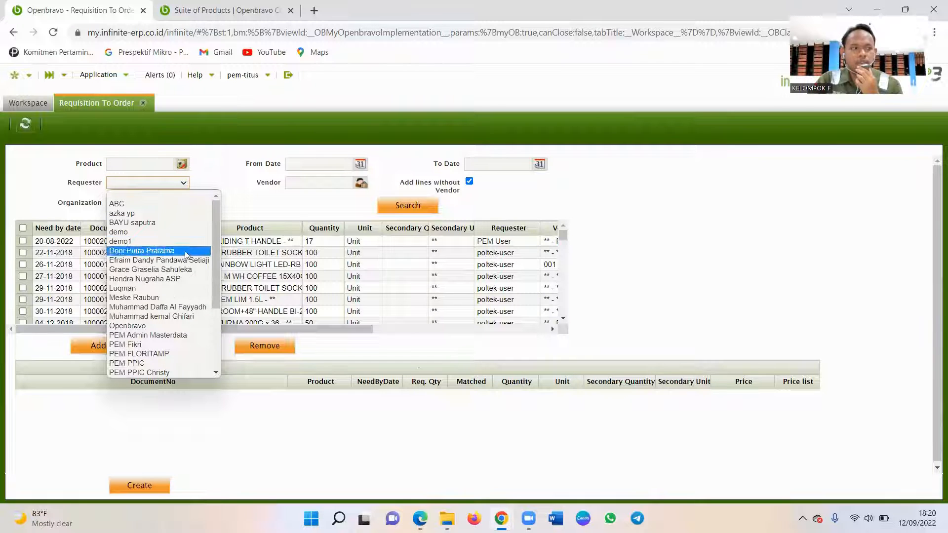
scroll(163, 320, down, 3)
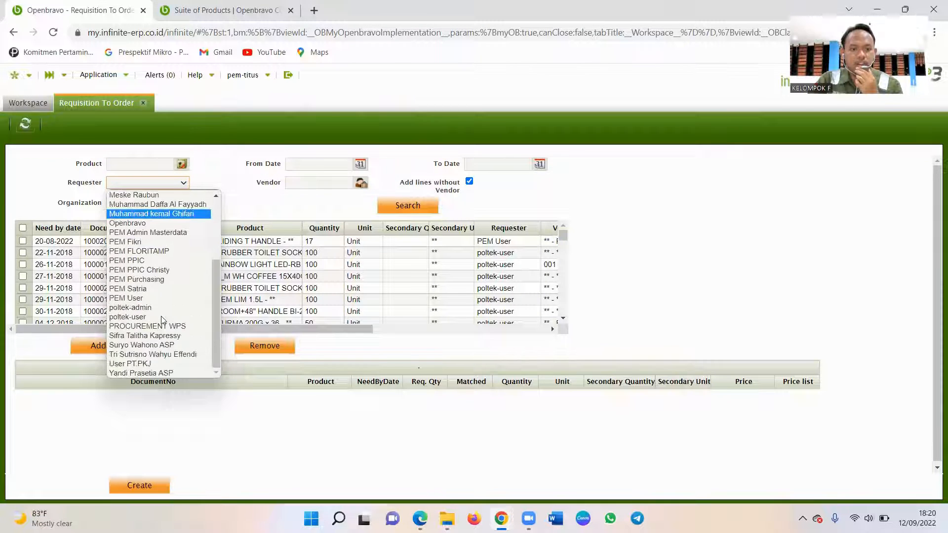
click(177, 356)
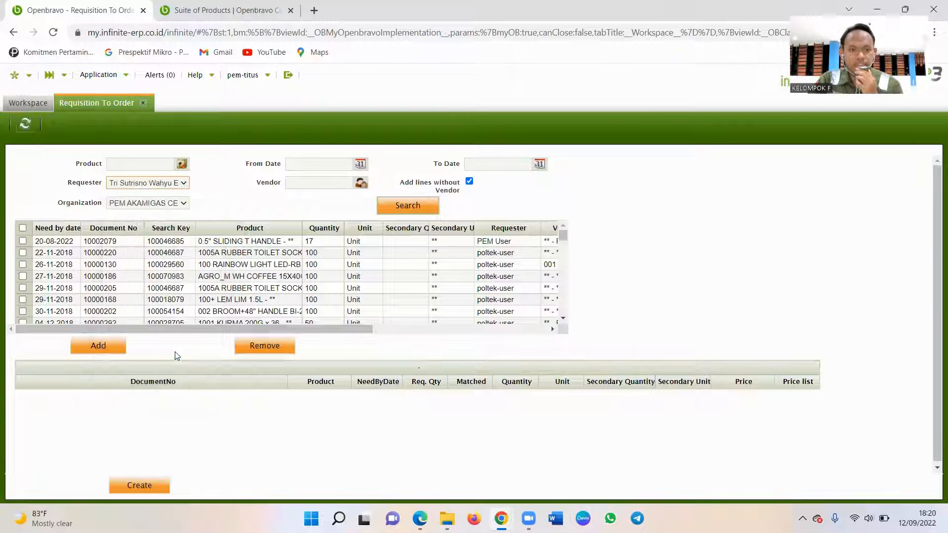
click(380, 211)
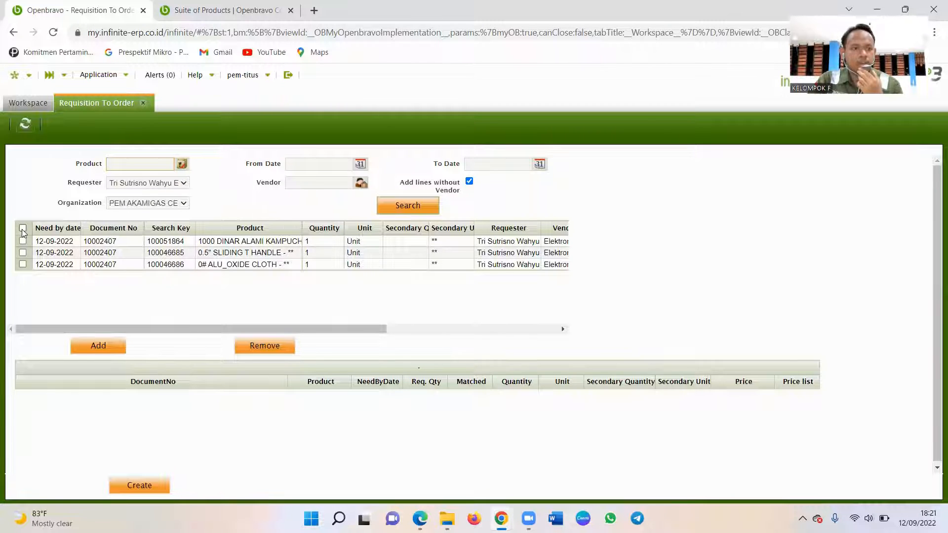
- Add all the found requisition lines to the order list and select all three lines there
click(23, 228)
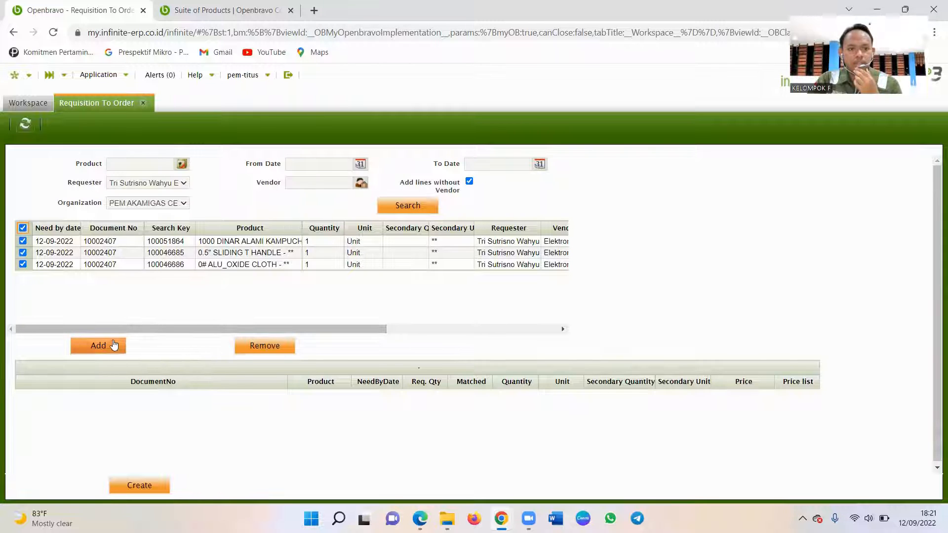
click(114, 345)
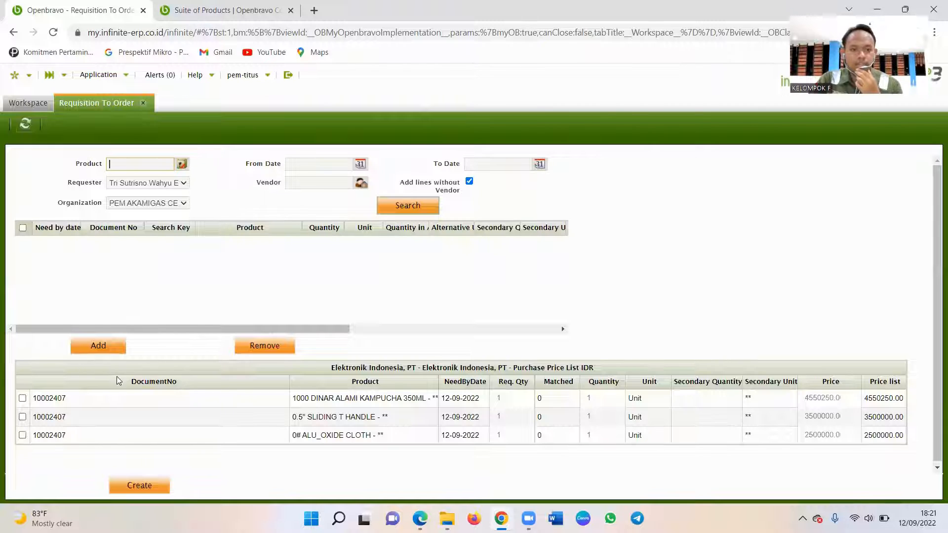
click(22, 396)
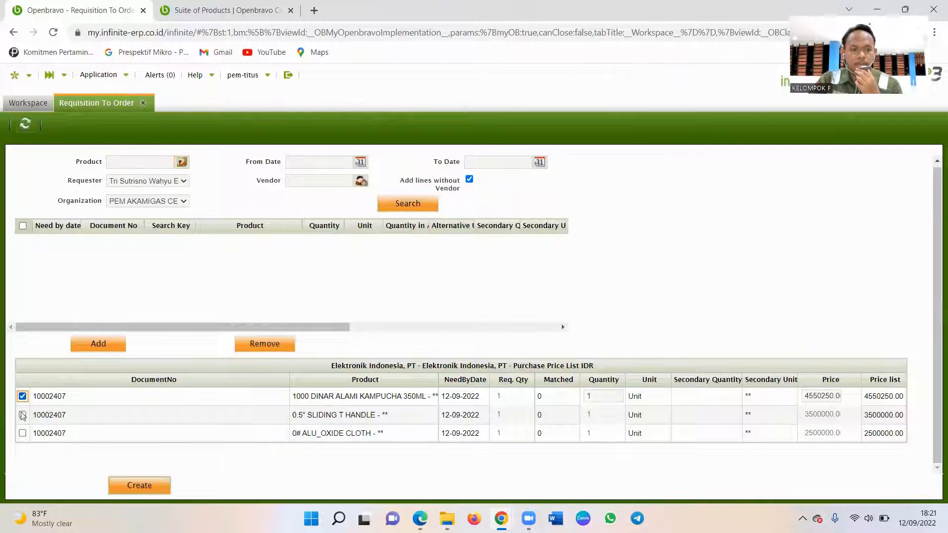
click(23, 416)
click(22, 433)
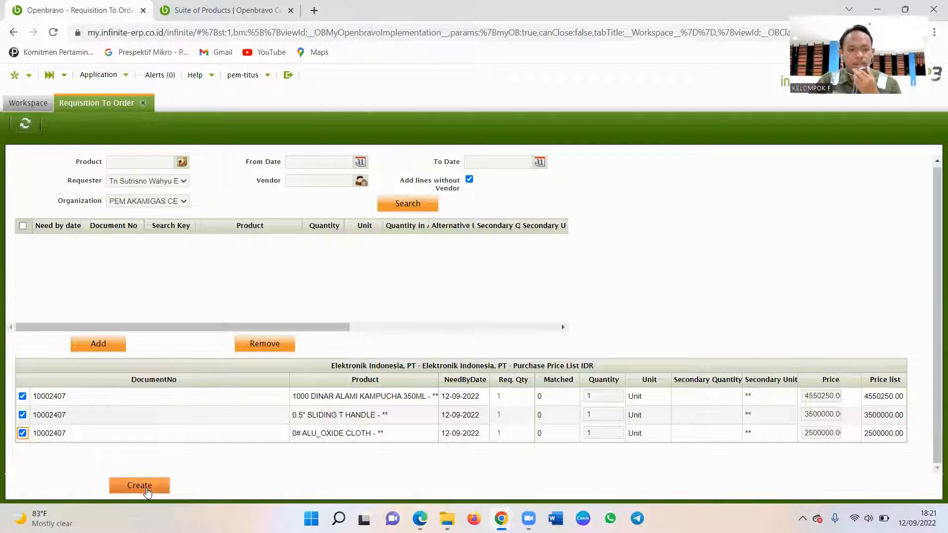
- Create the purchase order from the selected lines with the prefilled order details, copy its document number, and close the dialog
click(147, 490)
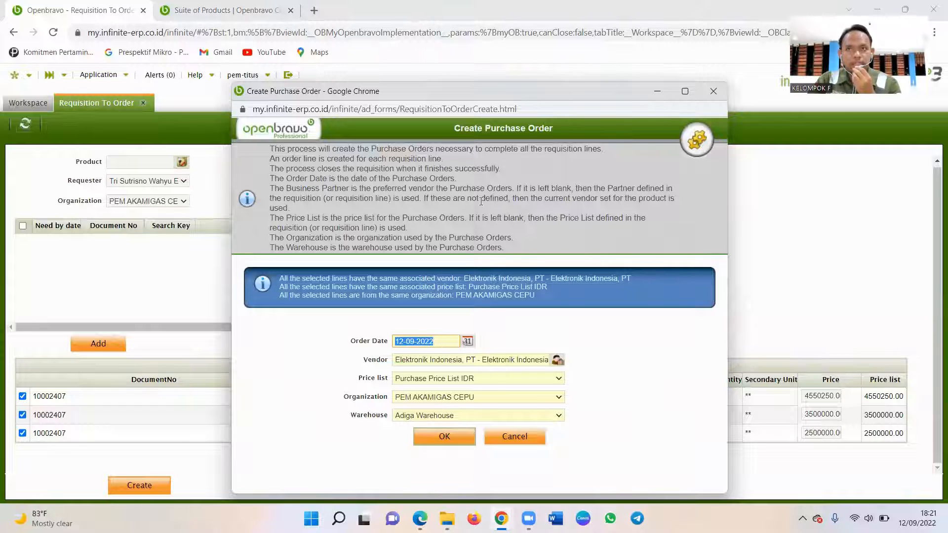
click(497, 337)
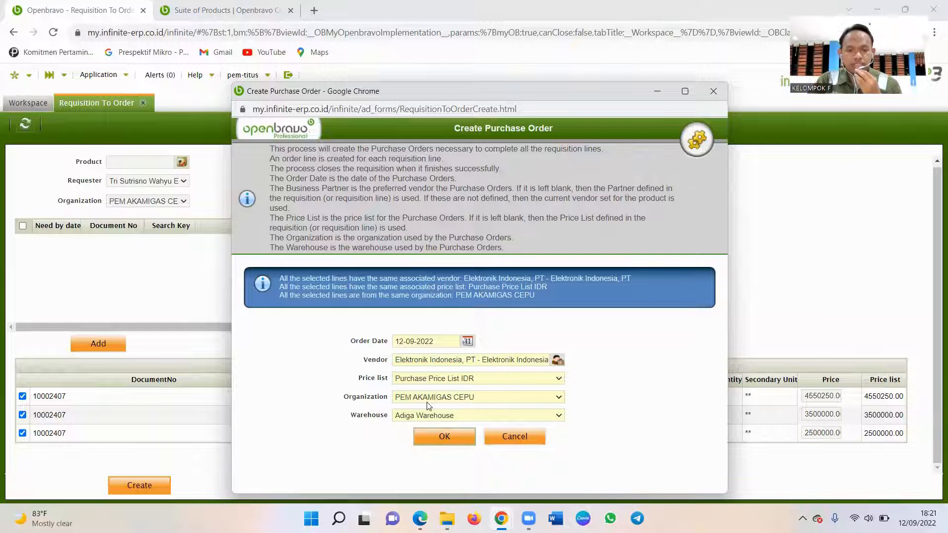
click(436, 441)
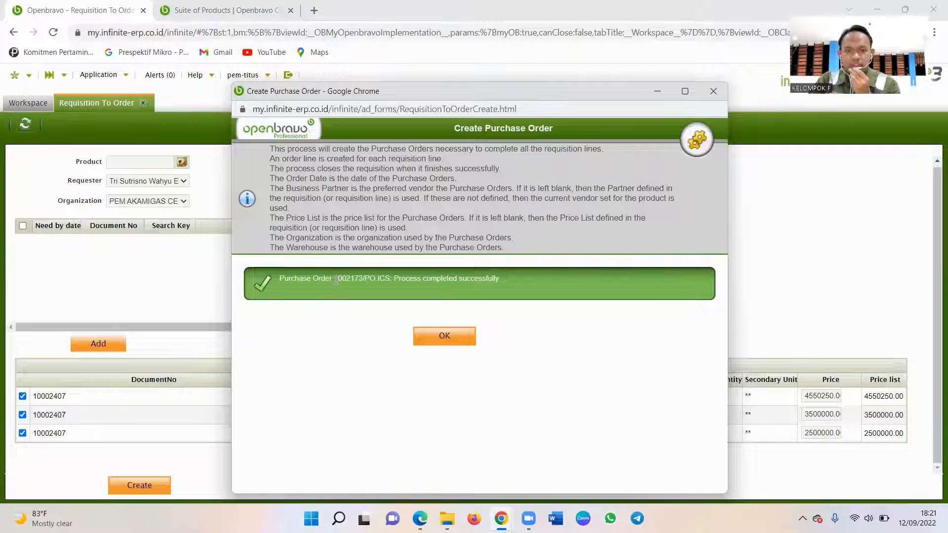
drag(337, 280, 387, 280)
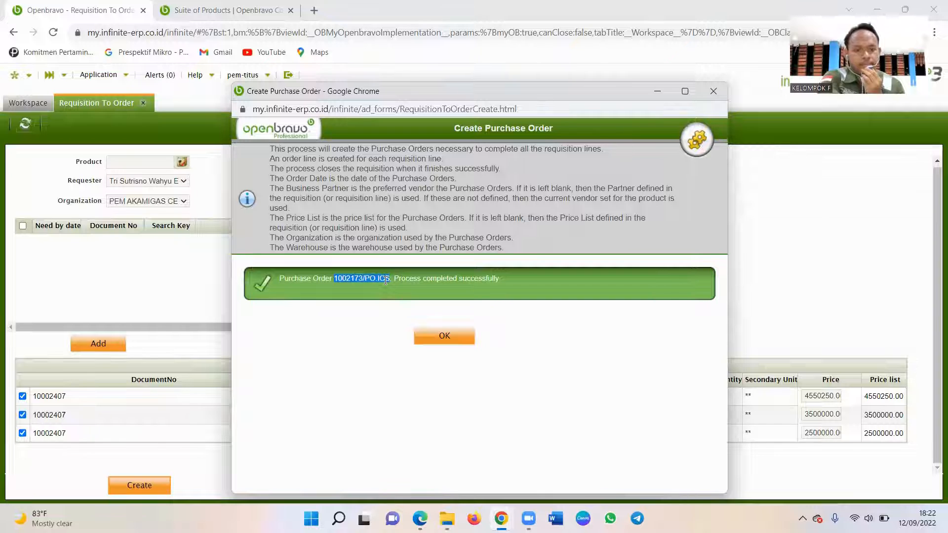
click(435, 337)
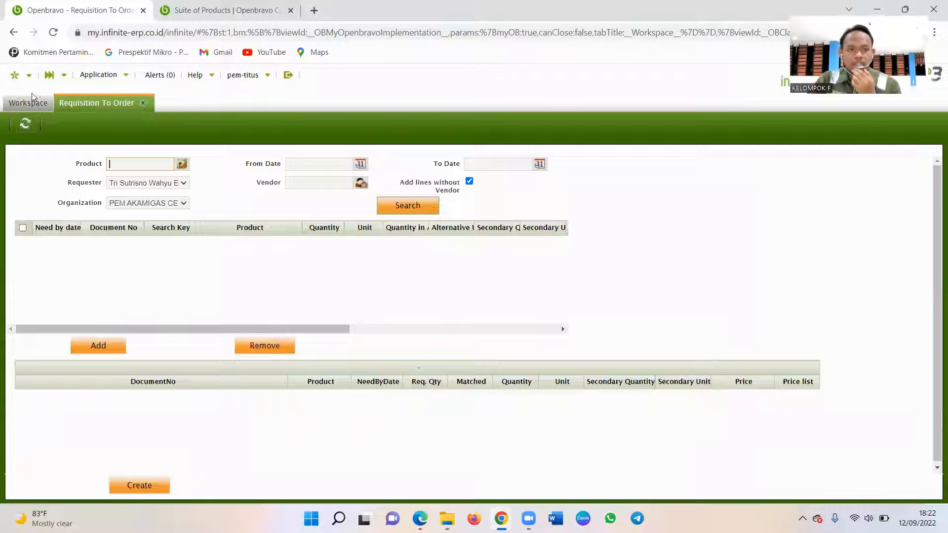
click(81, 79)
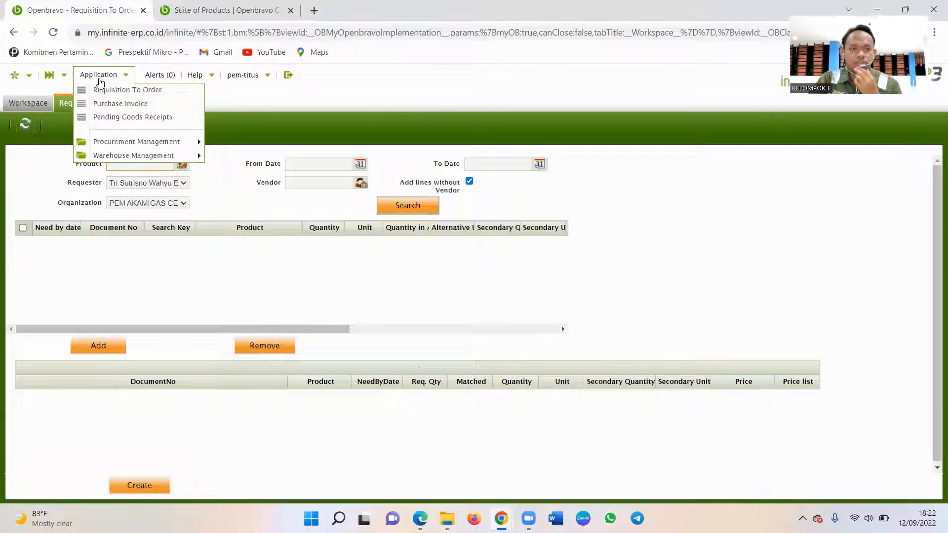
click(101, 81)
click(100, 81)
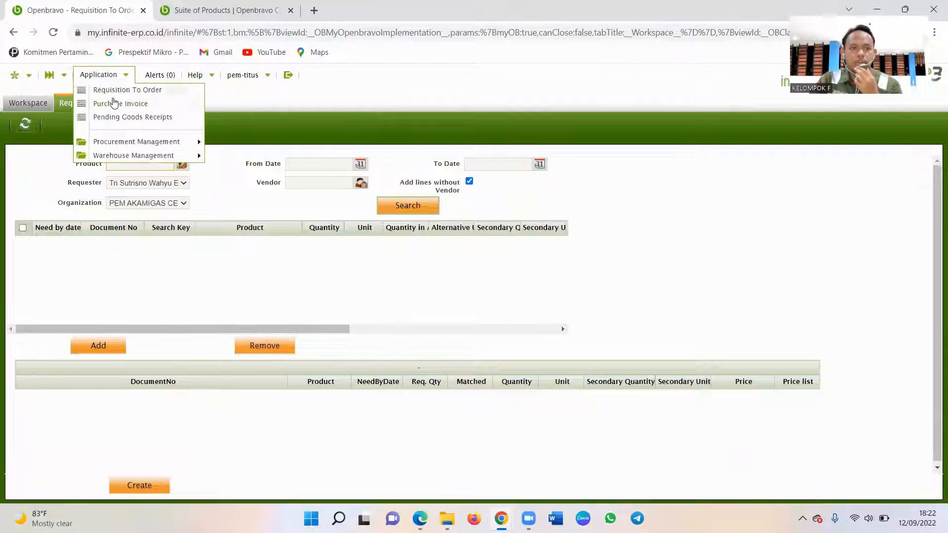
click(46, 106)
click(106, 84)
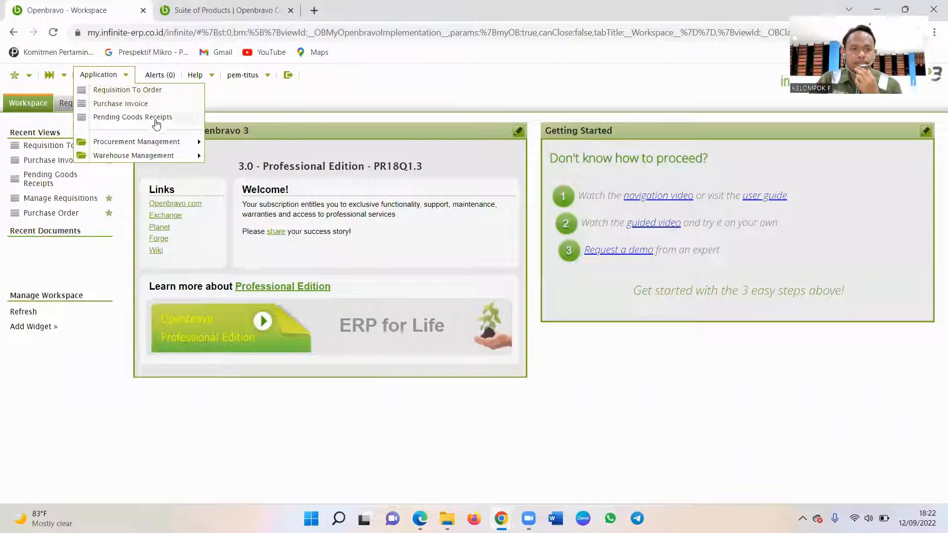
mouse_move(166, 142)
mouse_move(236, 146)
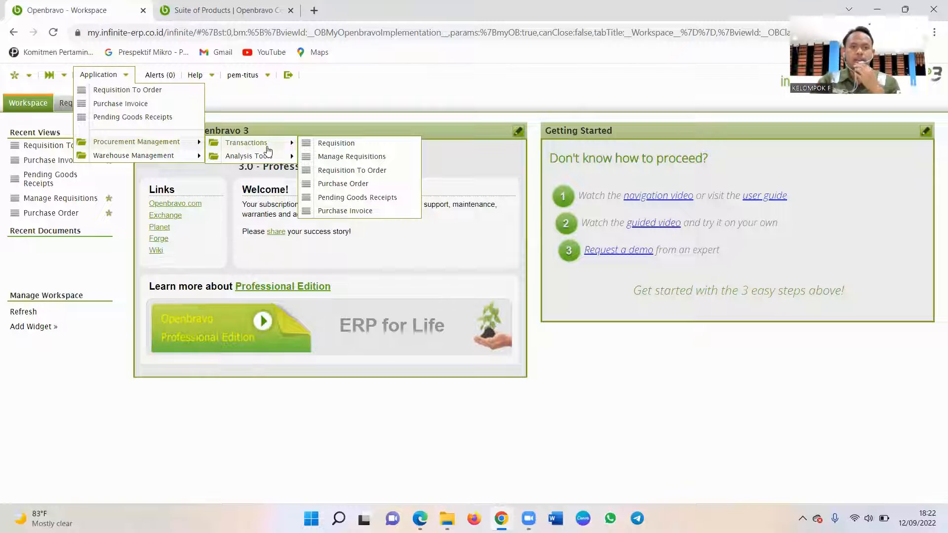
click(319, 157)
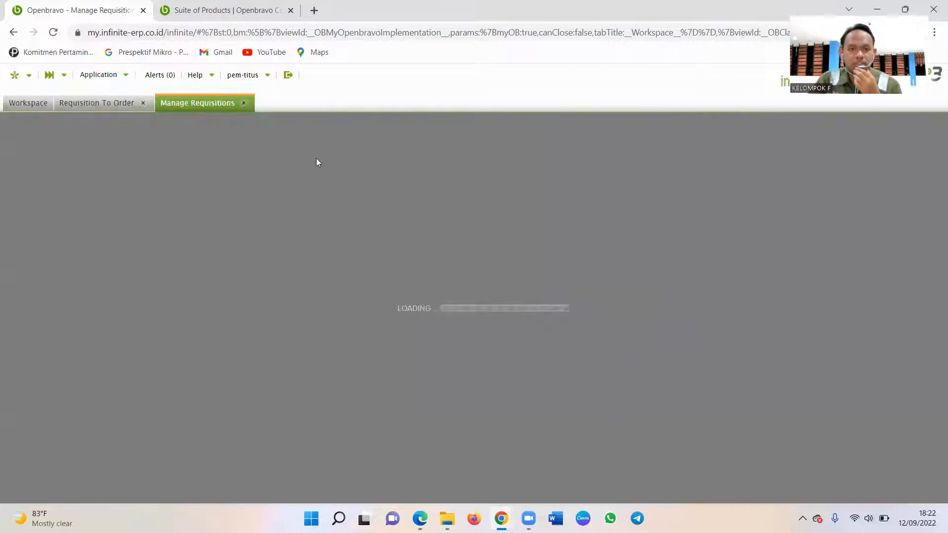
click(142, 103)
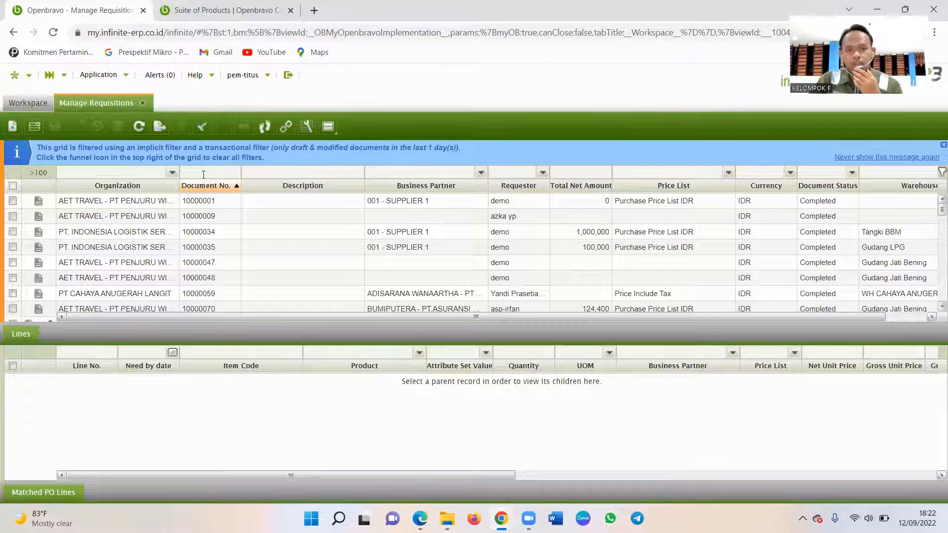
click(207, 171)
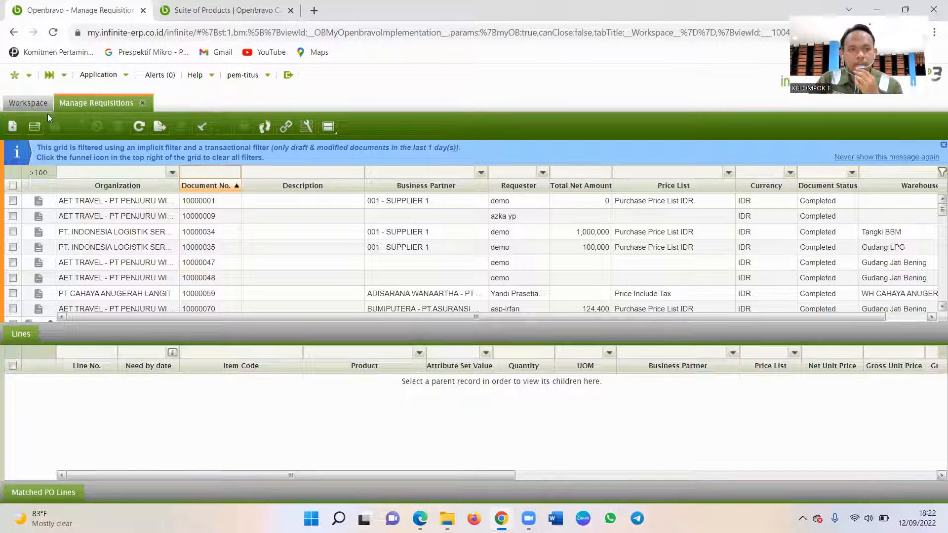
- Open the Purchase Order window, close Manage Requisitions, and clear the default filters of the purchase order grid
click(99, 75)
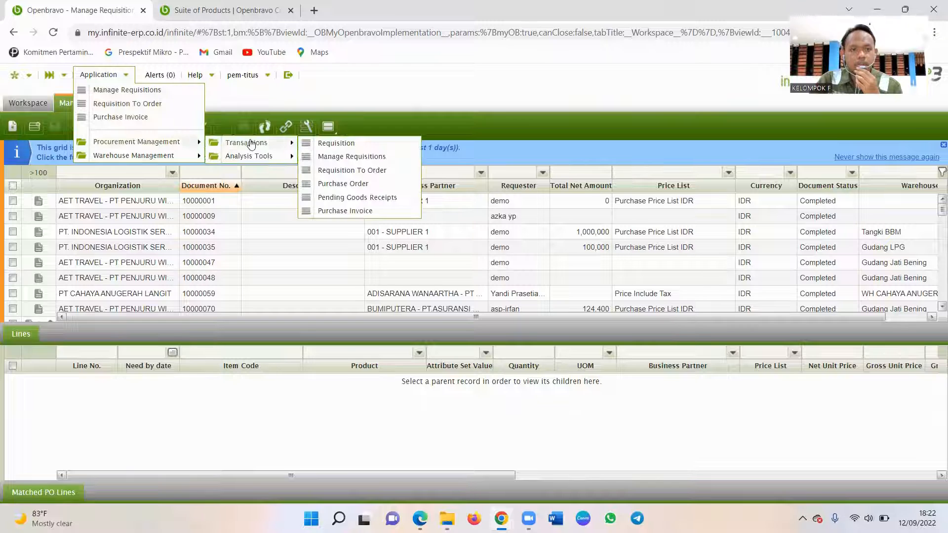
click(347, 186)
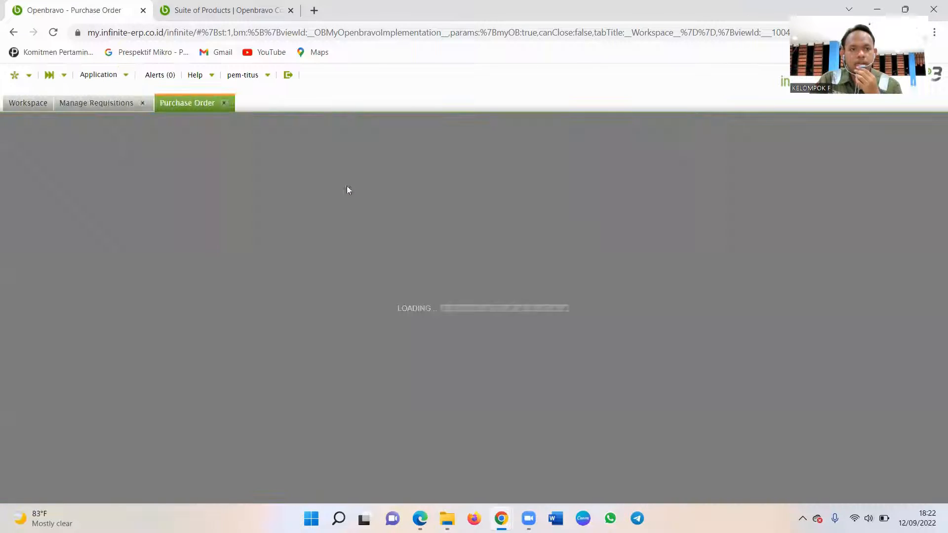
click(142, 102)
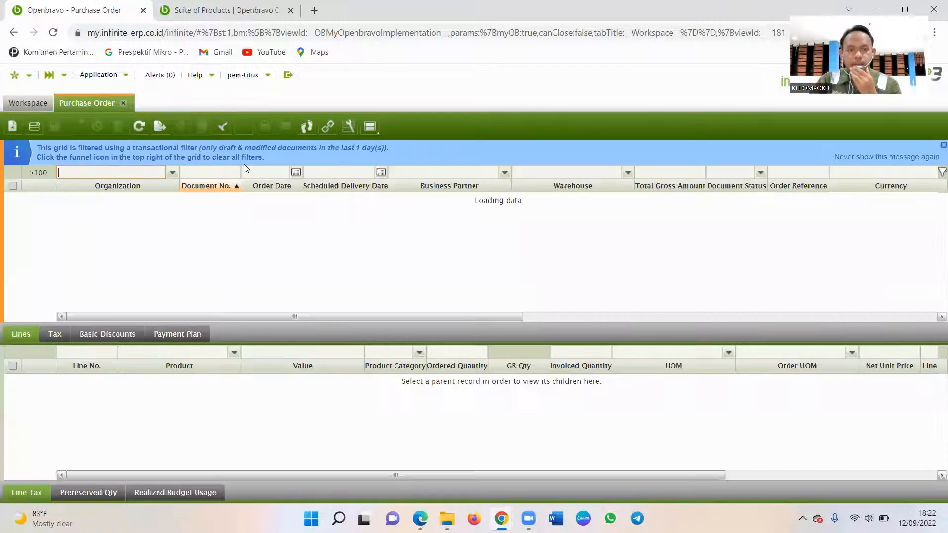
click(941, 172)
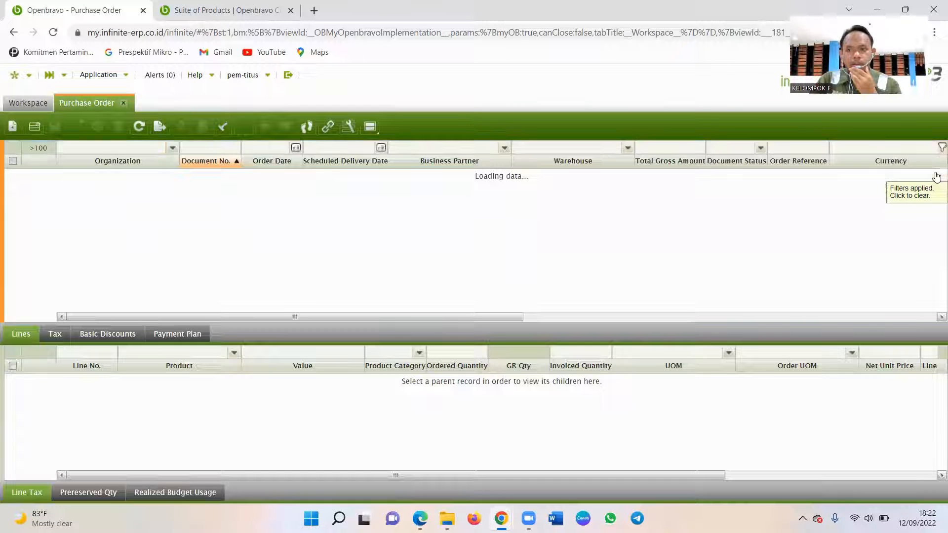
click(225, 147)
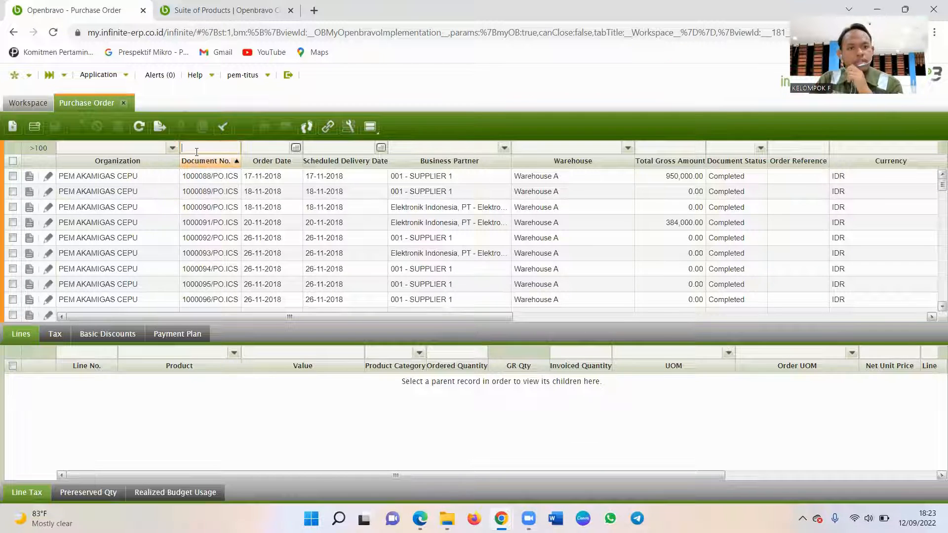
- Open a fresh Purchase Order window from the Procurement Management transactions and close the earlier one
click(101, 75)
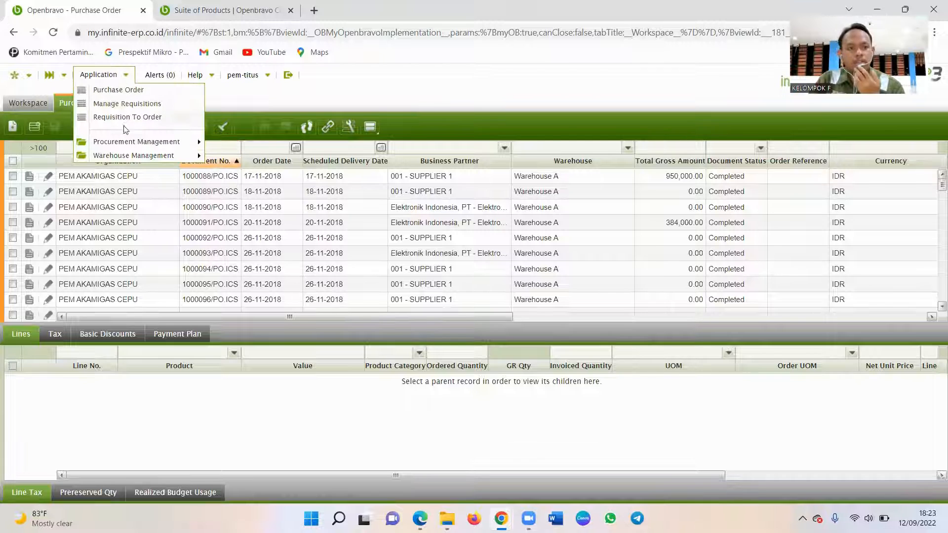
mouse_move(126, 144)
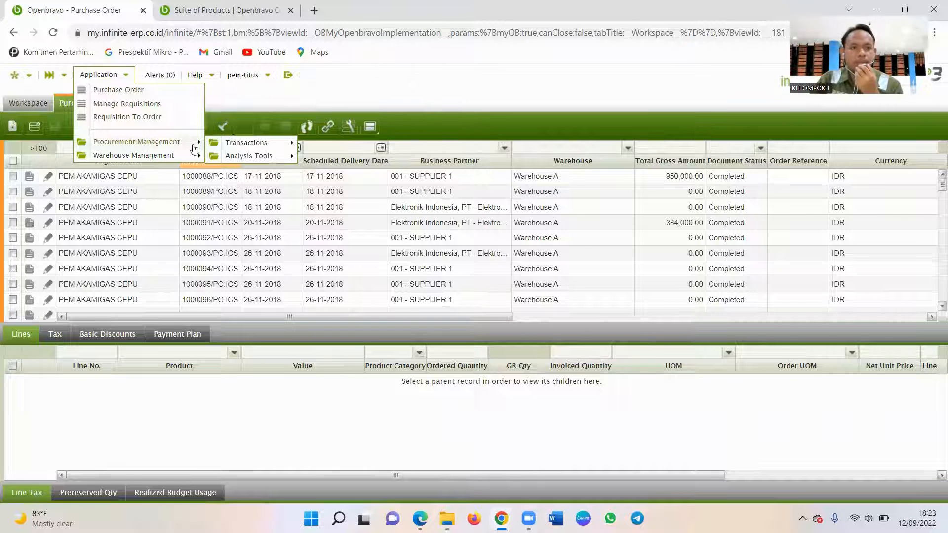
mouse_move(240, 150)
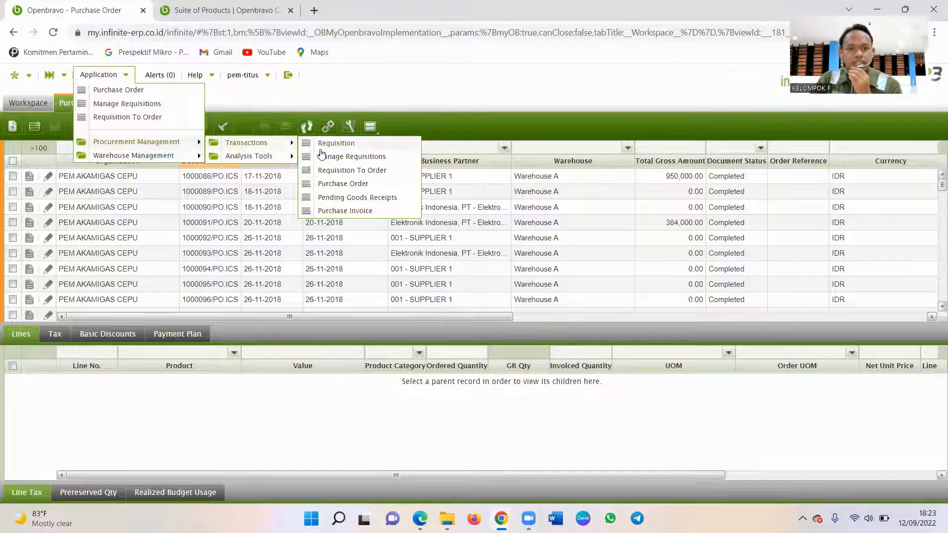
click(339, 184)
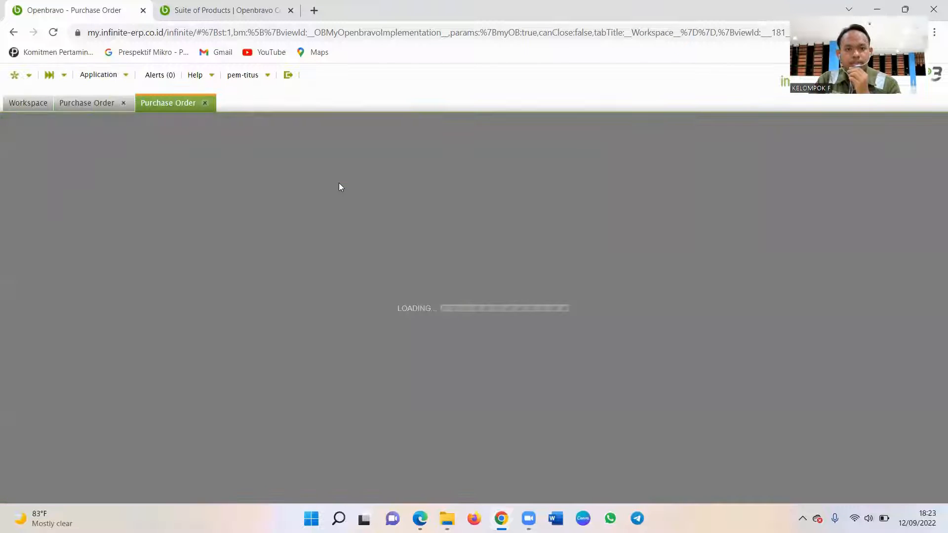
click(123, 102)
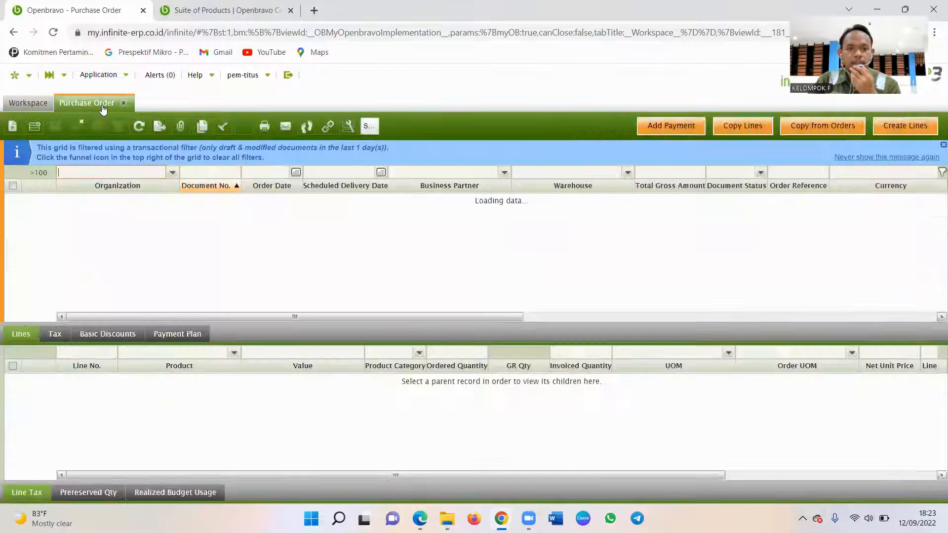
- Clear the default grid filters and filter the purchase orders by the copied document number
click(941, 171)
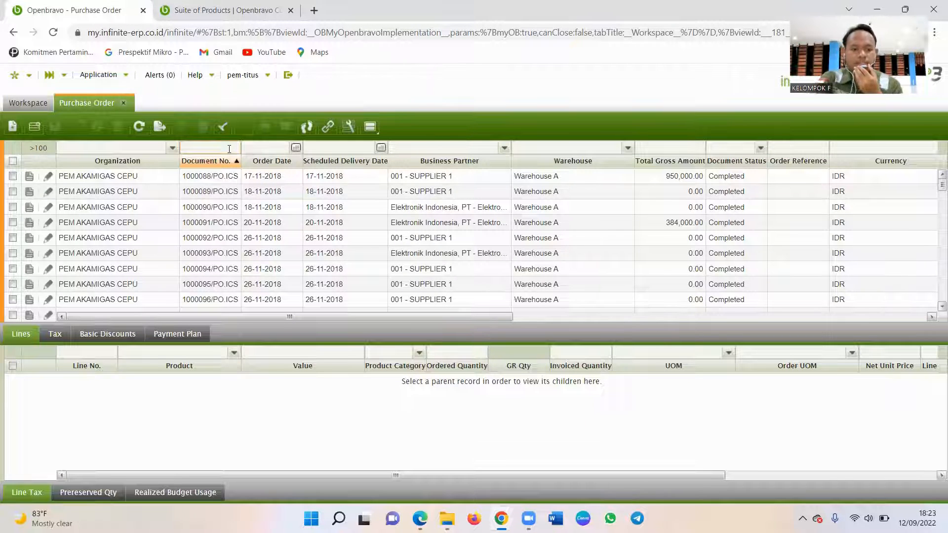
text(1002173/PO.ICS)
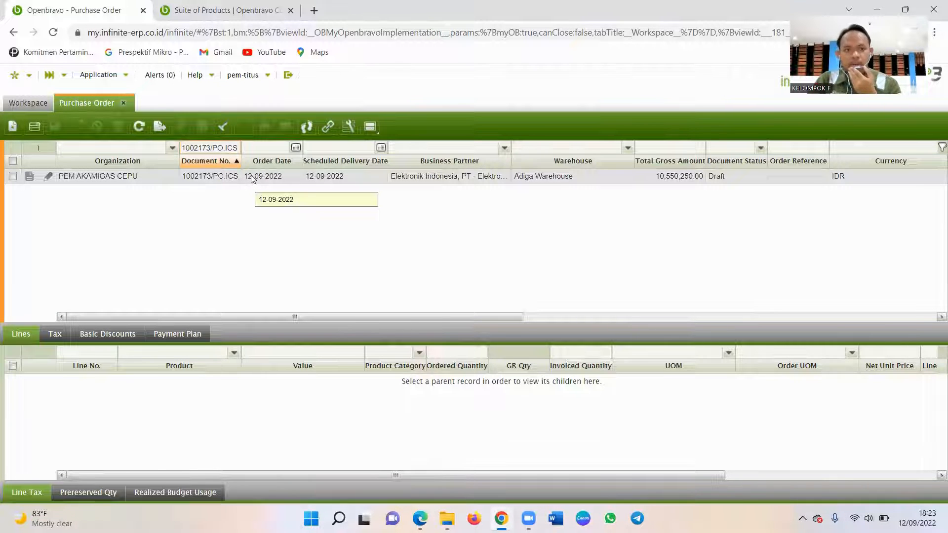
- Open the draft Elektronik Indonesia, PT purchase order in form view and approve it with the preset action
click(252, 176)
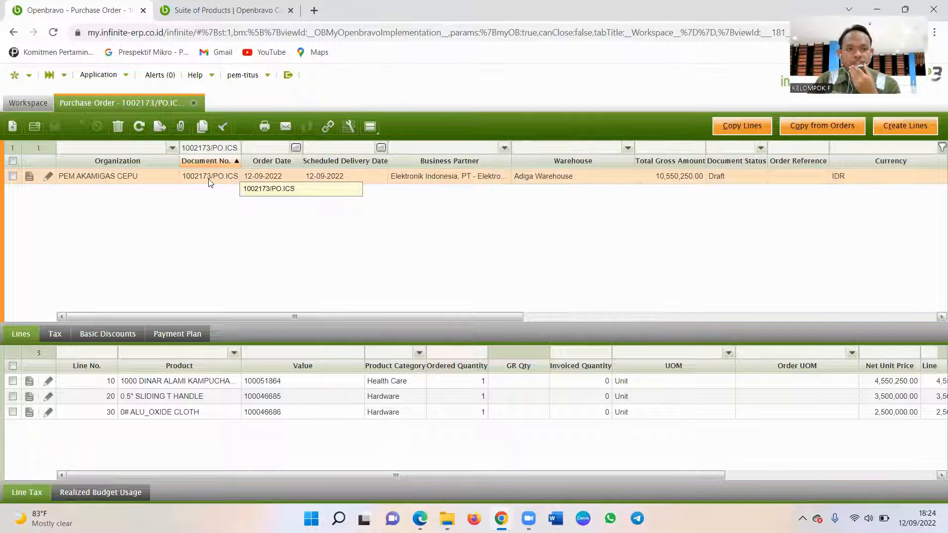
double_click(391, 177)
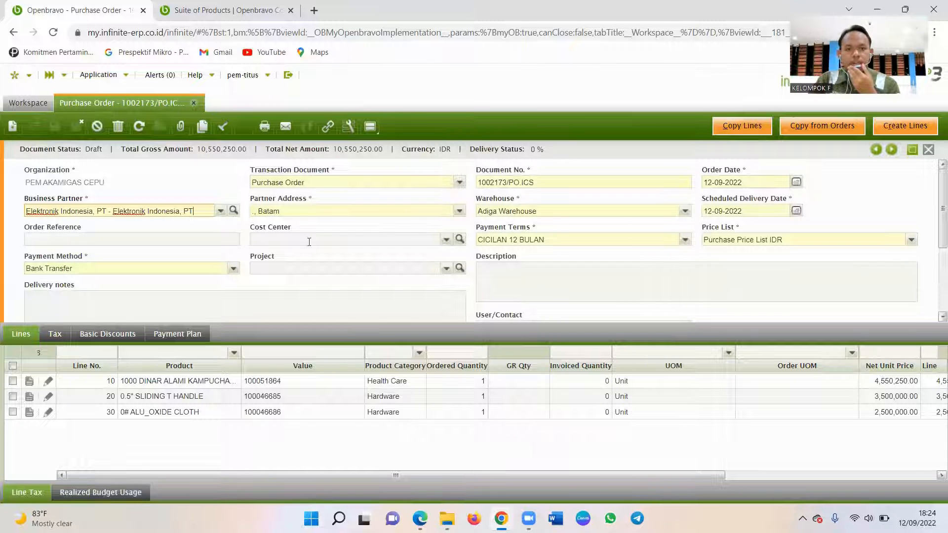
click(222, 132)
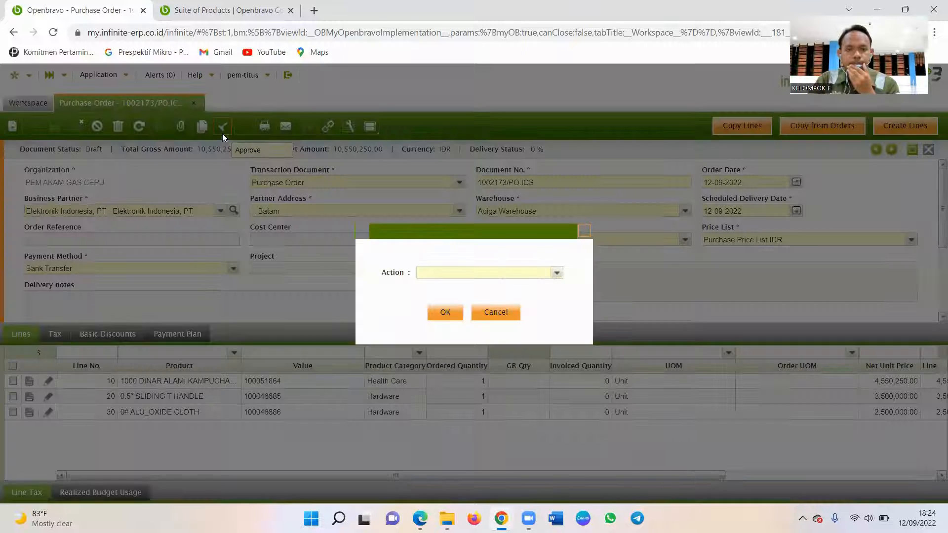
click(444, 312)
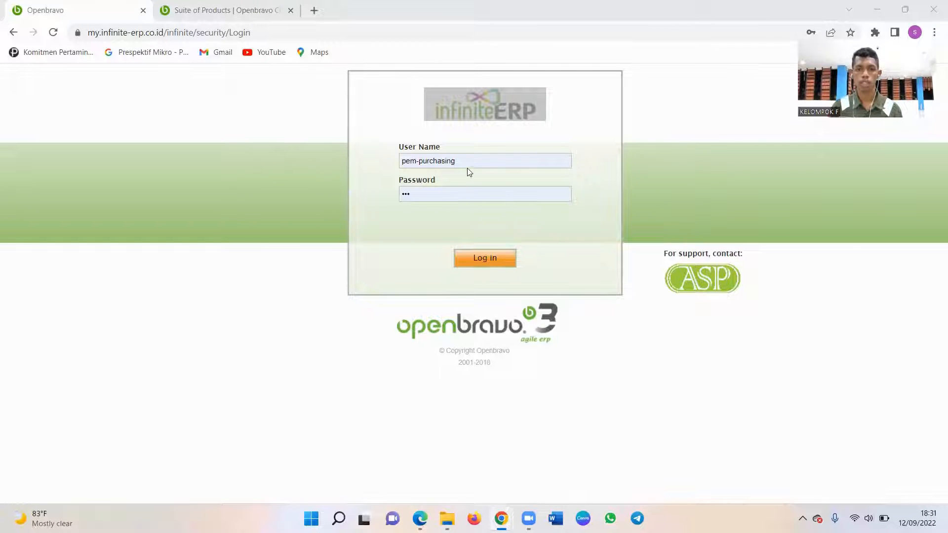
- Replace the prefilled user name with the next approver's user name and log in with the saved password
drag(466, 166, 420, 162)
click(421, 162)
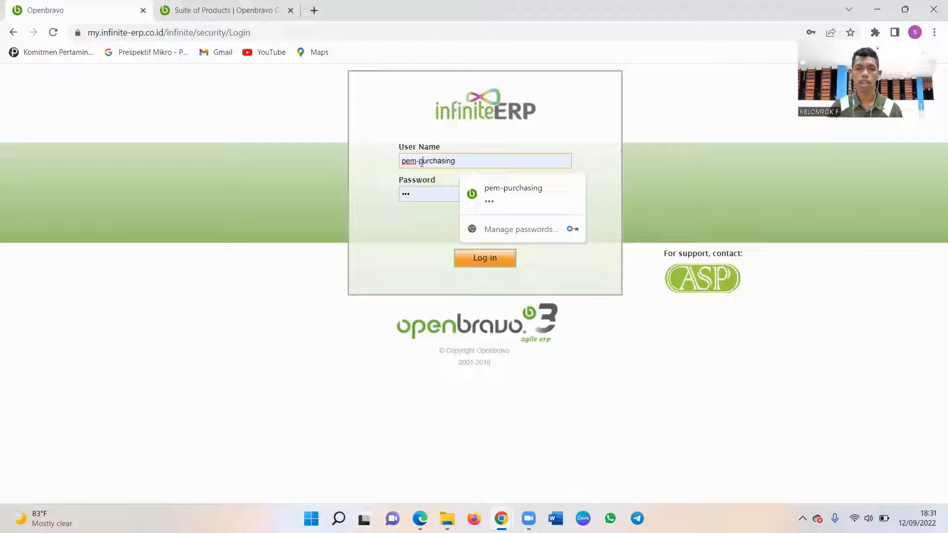
double_click(448, 160)
click(434, 172)
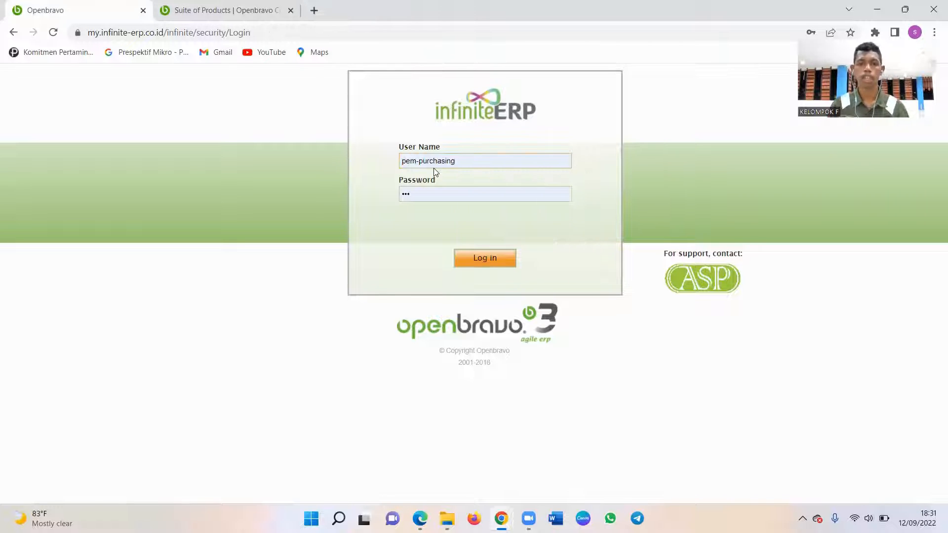
drag(455, 160, 425, 164)
key(BackSpace)
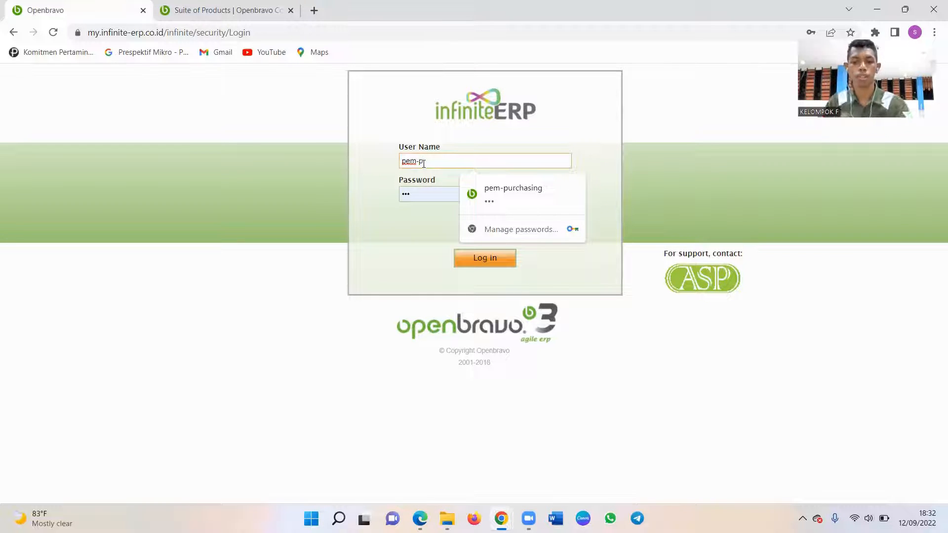
text(re)
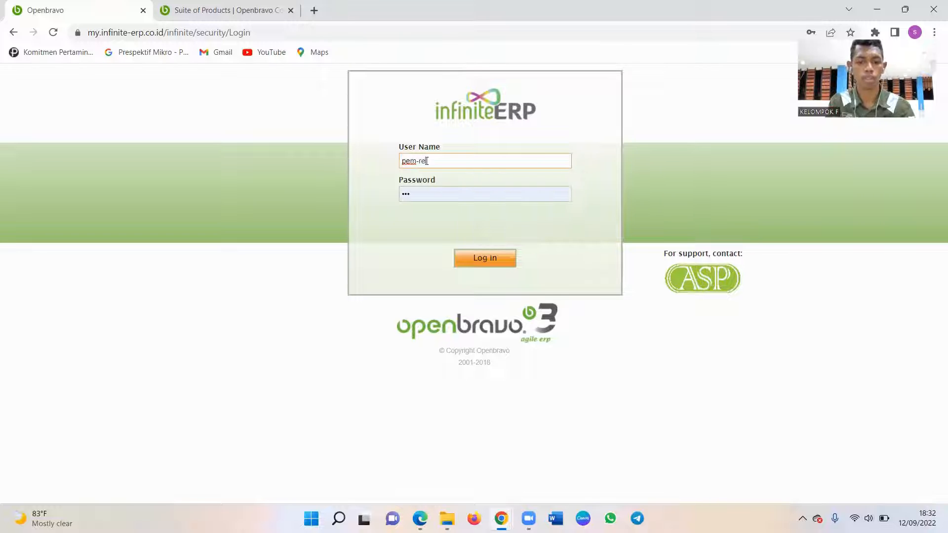
text(di)
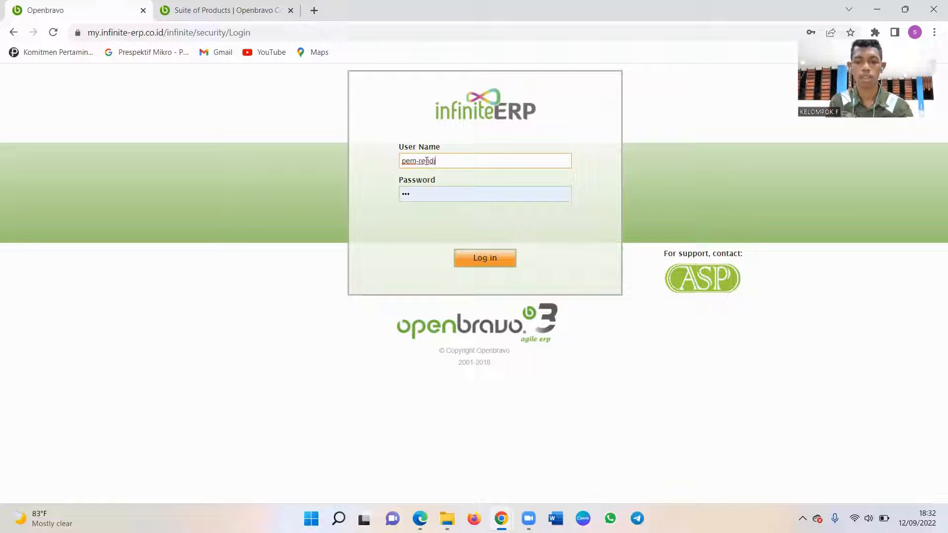
key(Return)
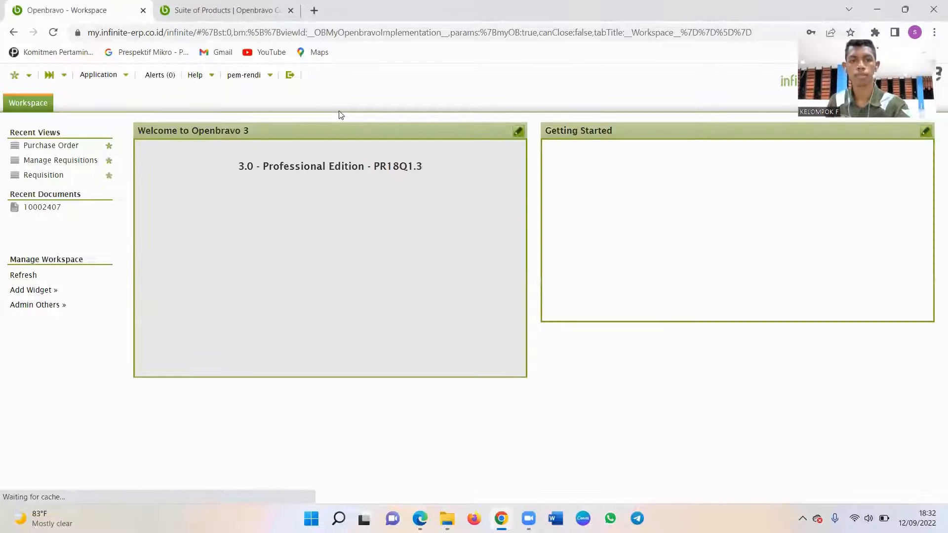
- Open the Purchase Order window, clear the default grid filters, and filter the orders by the purchase order's document number
click(126, 77)
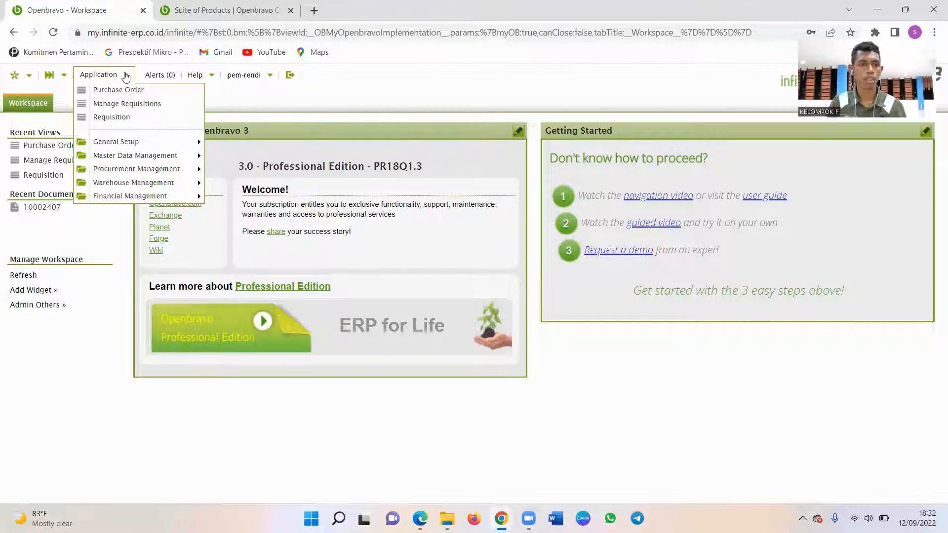
click(126, 92)
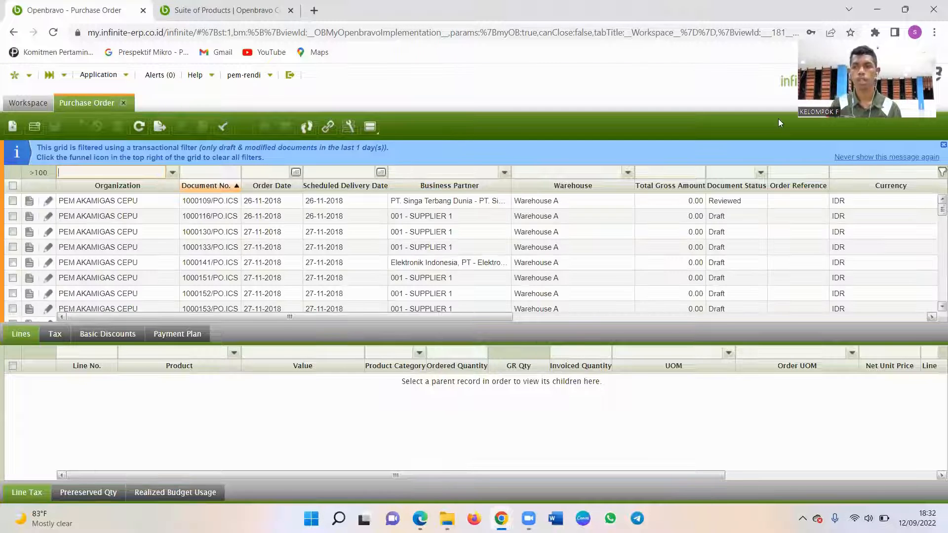
click(936, 169)
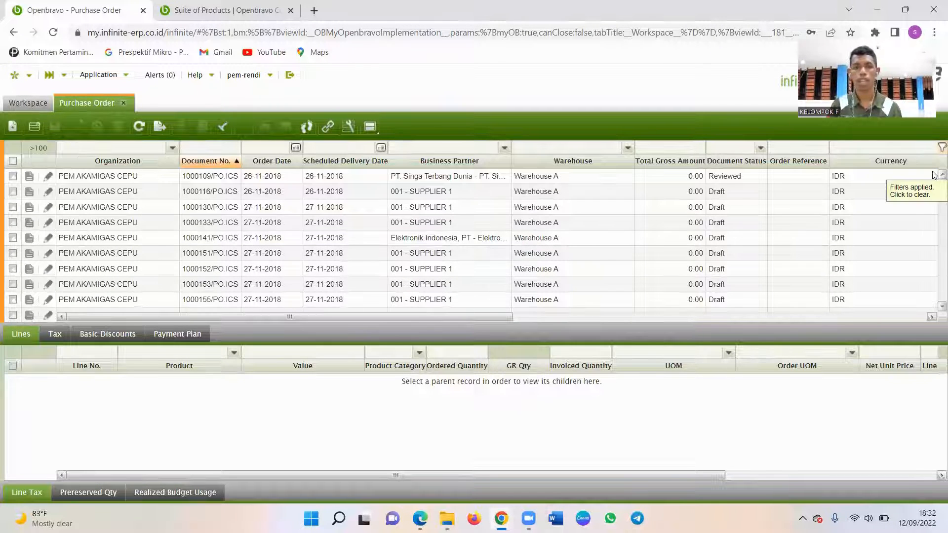
click(935, 175)
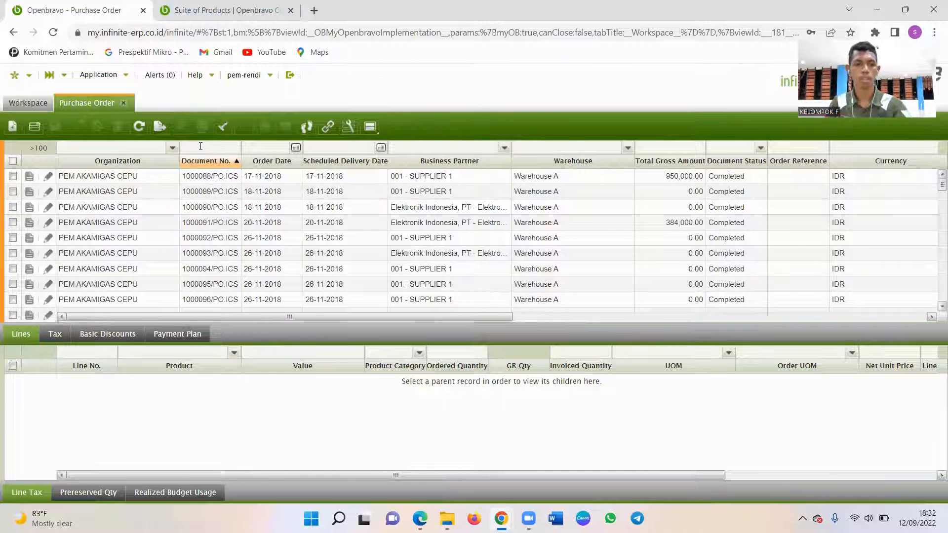
click(200, 146)
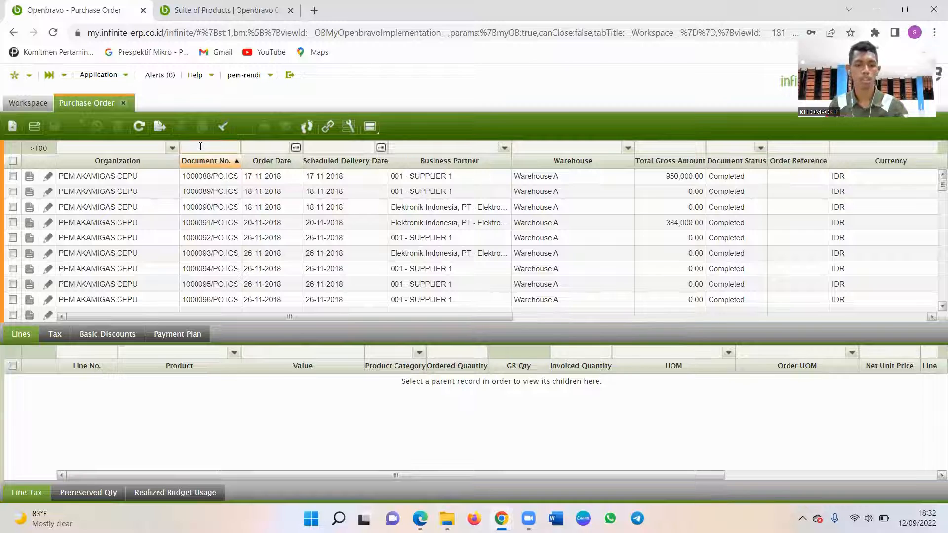
text(1002173/PO.ICS)
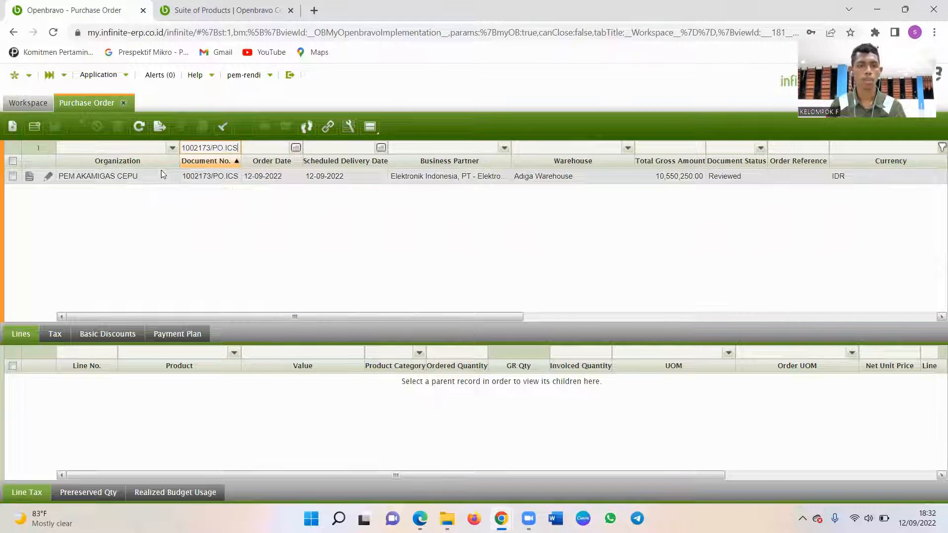
- Select the reviewed Elektronik Indonesia, PT purchase order and approve it with the preset action
click(13, 177)
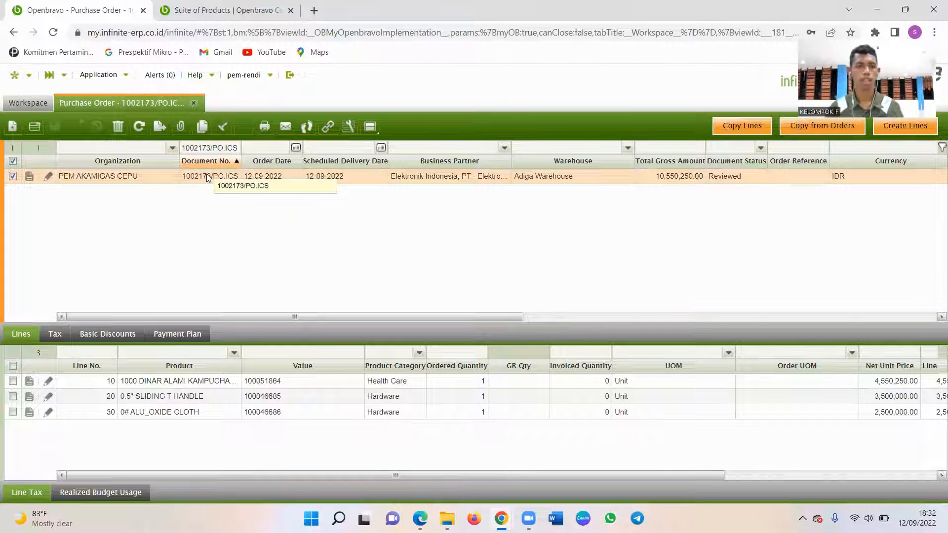
click(221, 127)
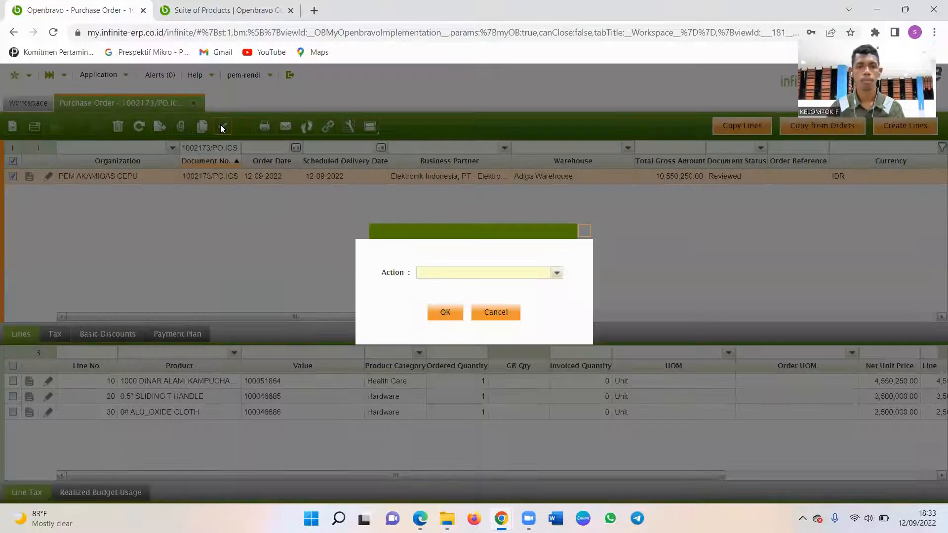
click(443, 314)
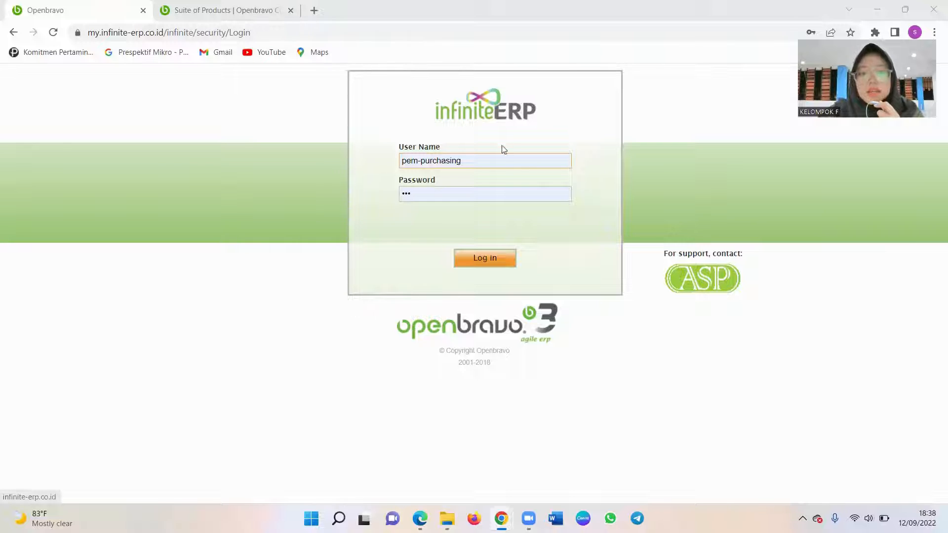
- Replace the prefilled user name with the warehouse user's login name and log in with the saved password
click(484, 156)
key(BackSpace)
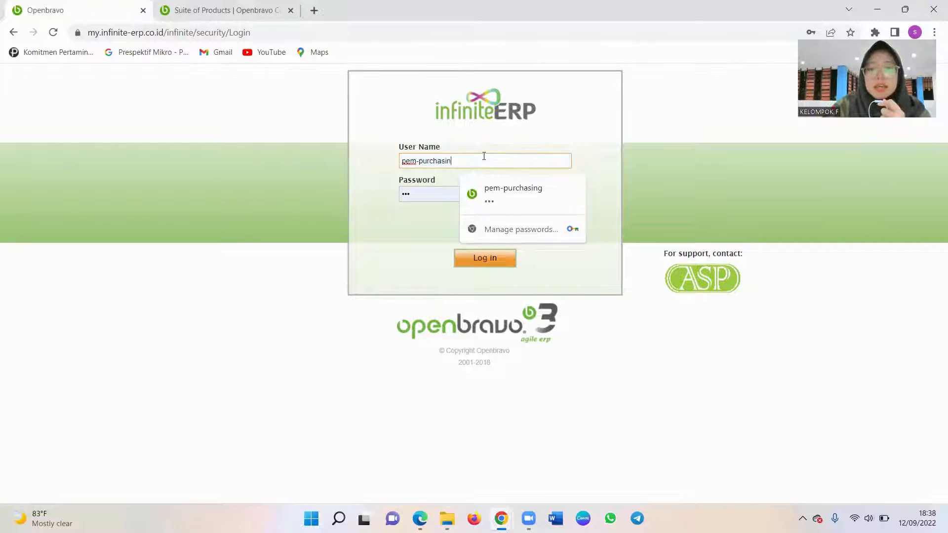
key(BackSpace)
key(BackSpace)
key(BackSpace)
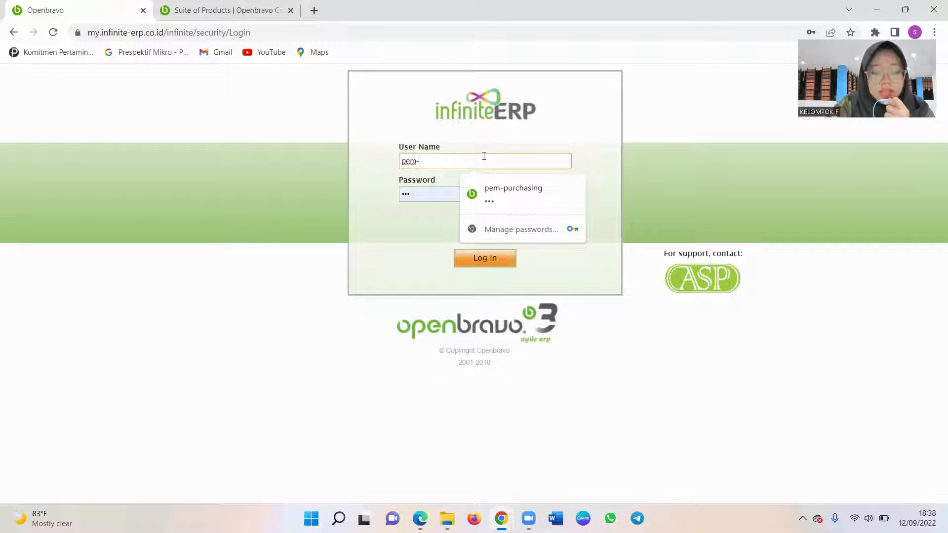
text(nisa)
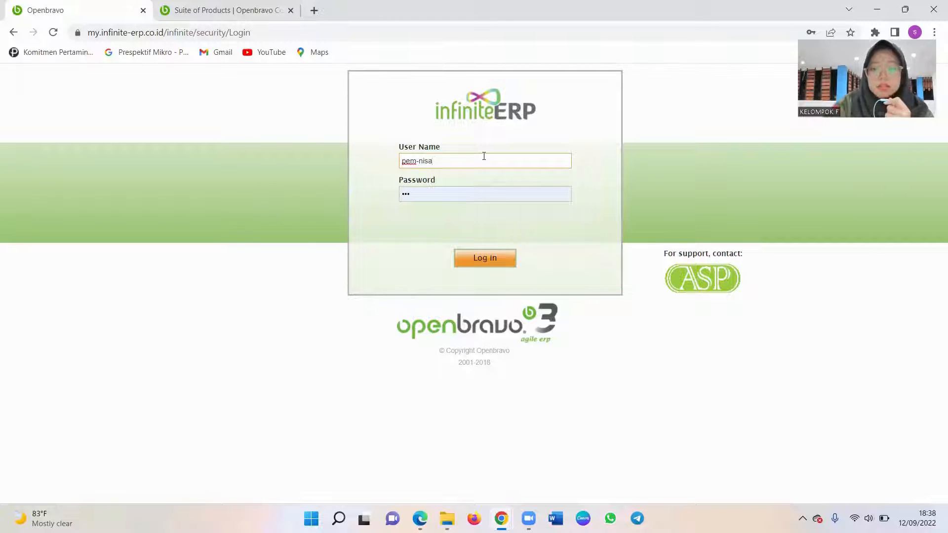
key(Return)
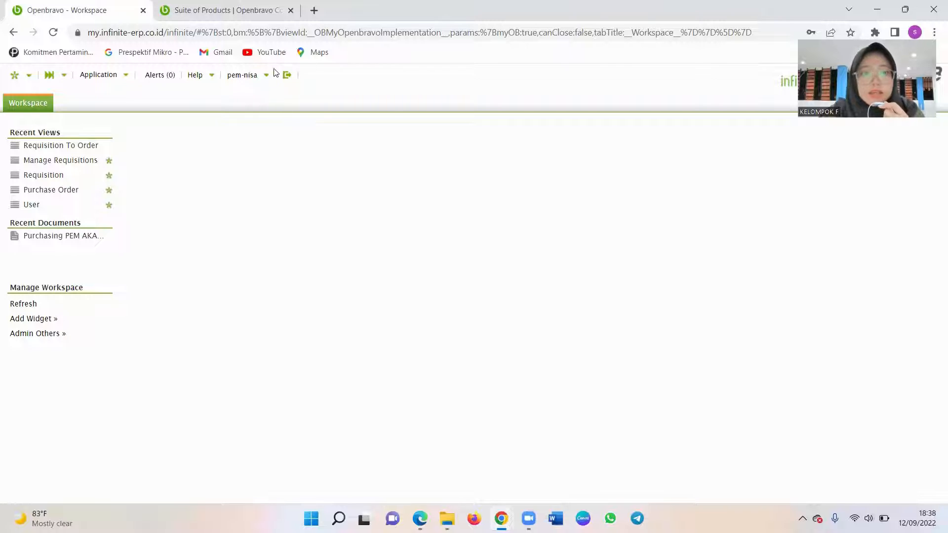
- Switch the profile role to Warehouse PEM AKAMIGAS - demo and apply it
click(258, 77)
click(289, 129)
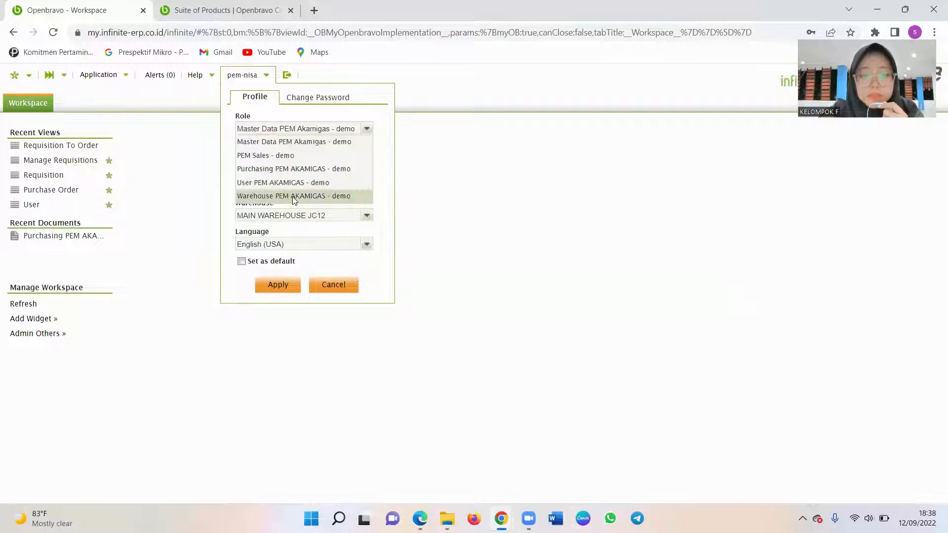
click(293, 196)
click(272, 285)
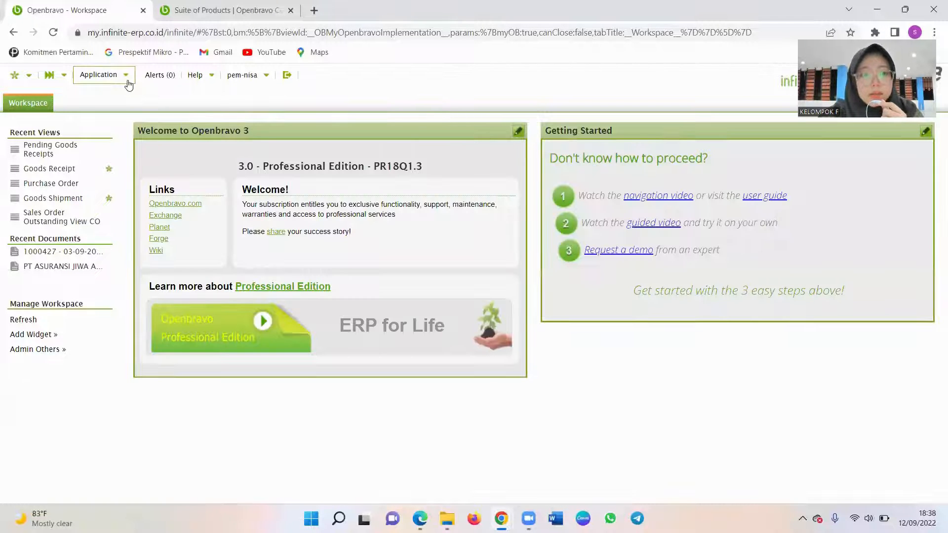
- Open Pending Goods Receipts from the Procurement Management transactions
click(128, 81)
mouse_move(158, 148)
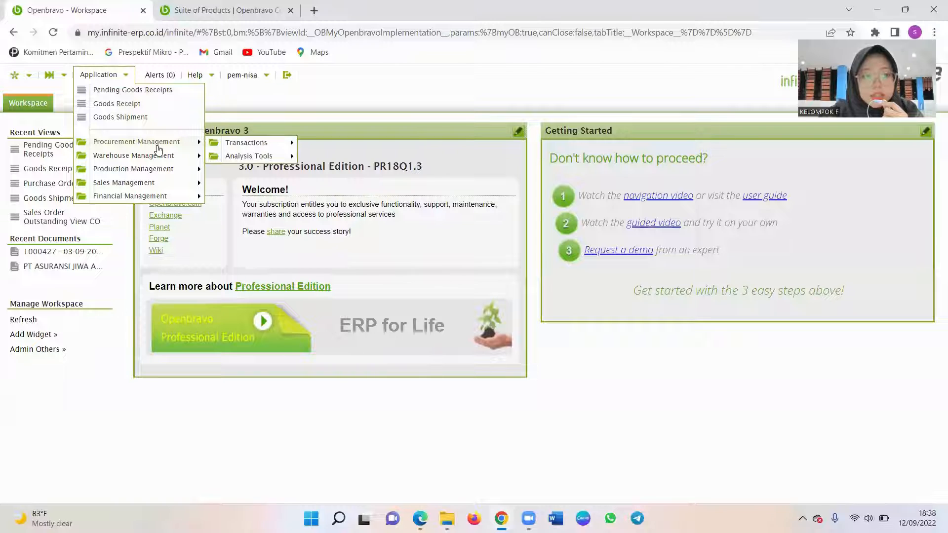
mouse_move(237, 148)
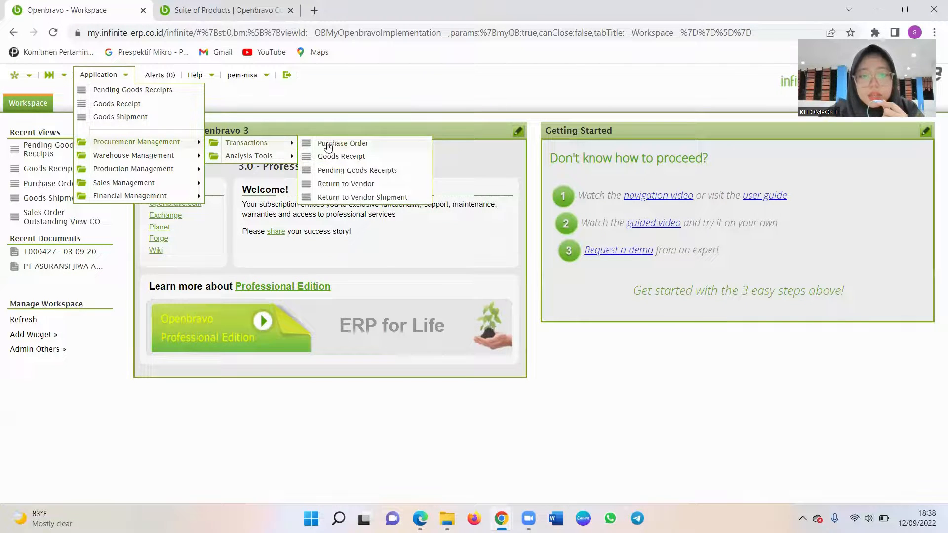
click(348, 171)
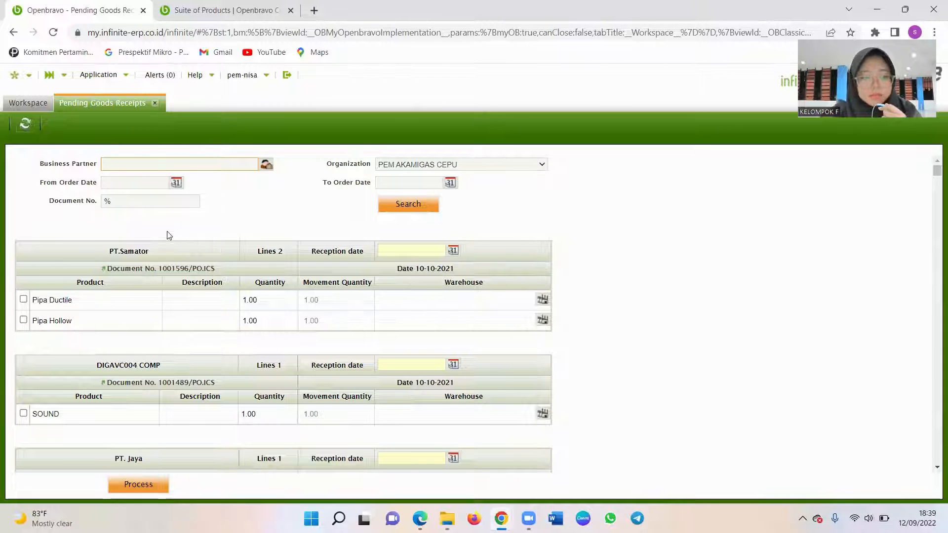
- Search the pending goods receipts by the purchase order's document number, enclosed in % wildcards
click(163, 205)
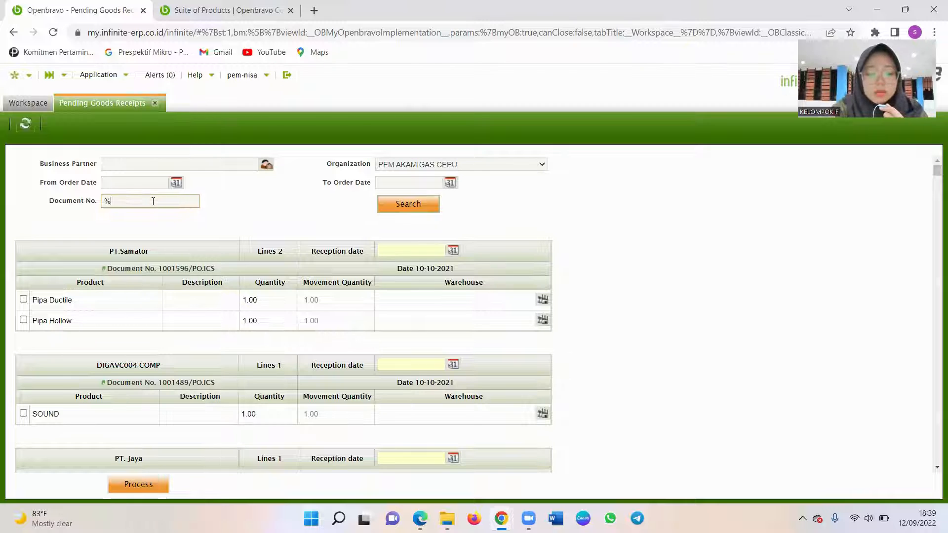
text(100)
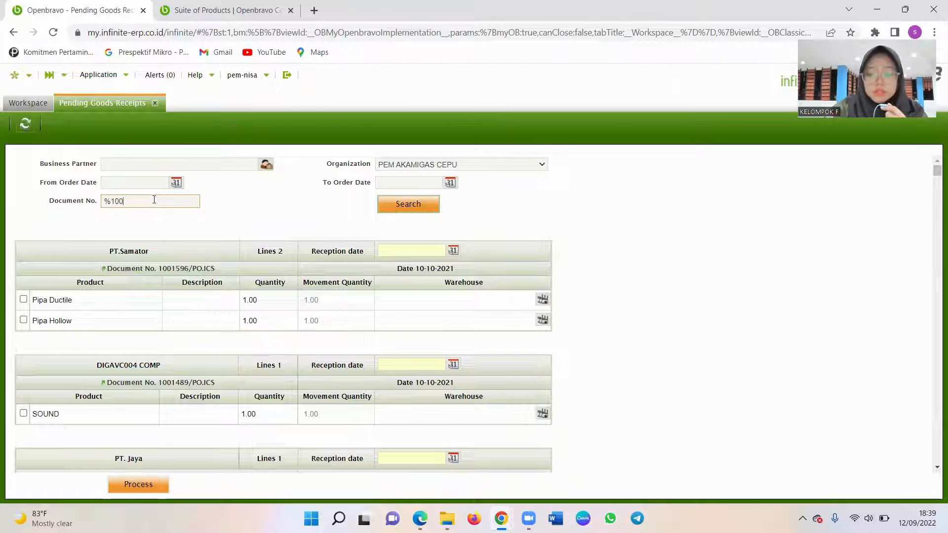
text(2)
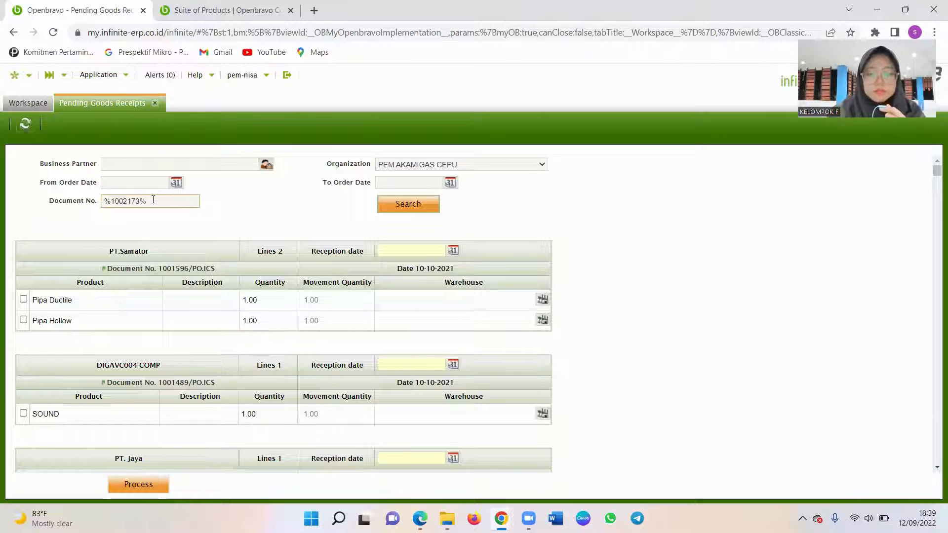
text(173%)
click(408, 203)
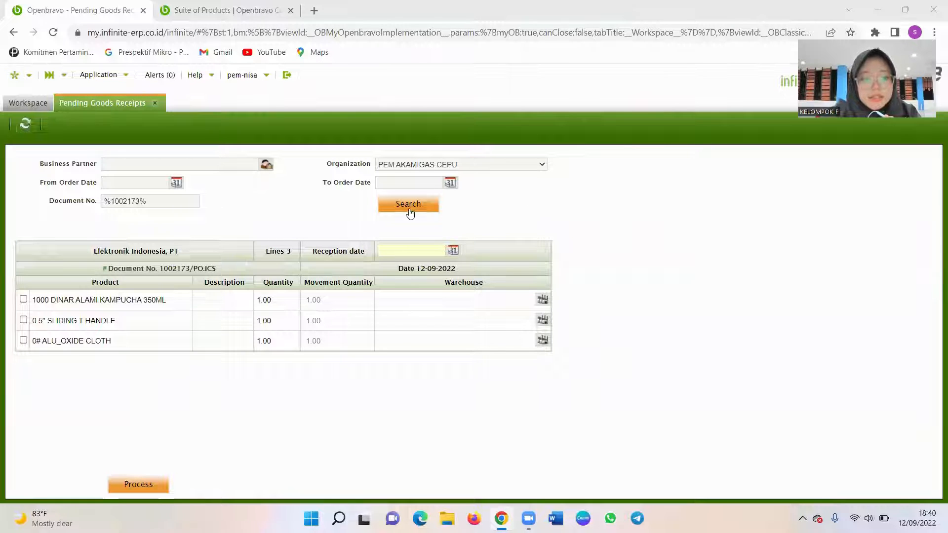
- Select all three product lines of the Elektronik Indonesia, PT order and set the reception date to 12-09-2022
click(23, 299)
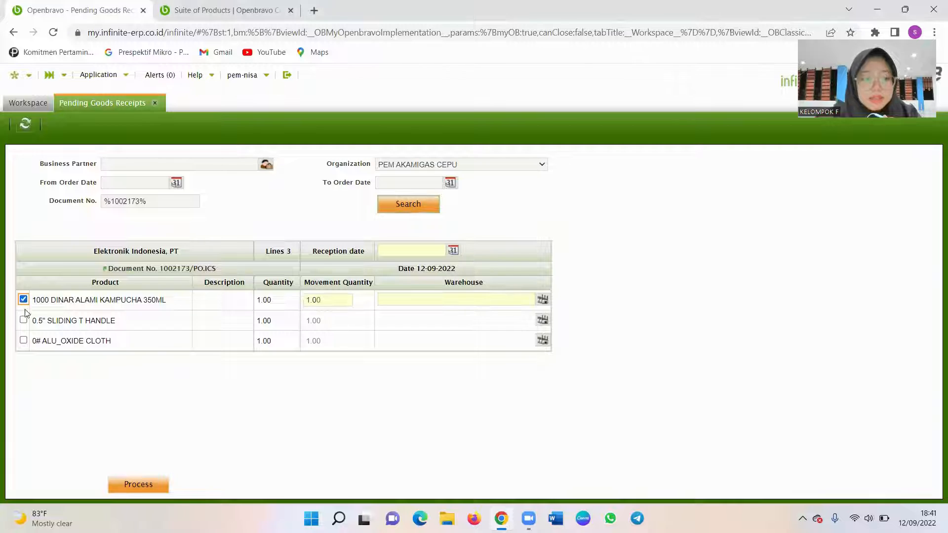
click(24, 320)
click(23, 340)
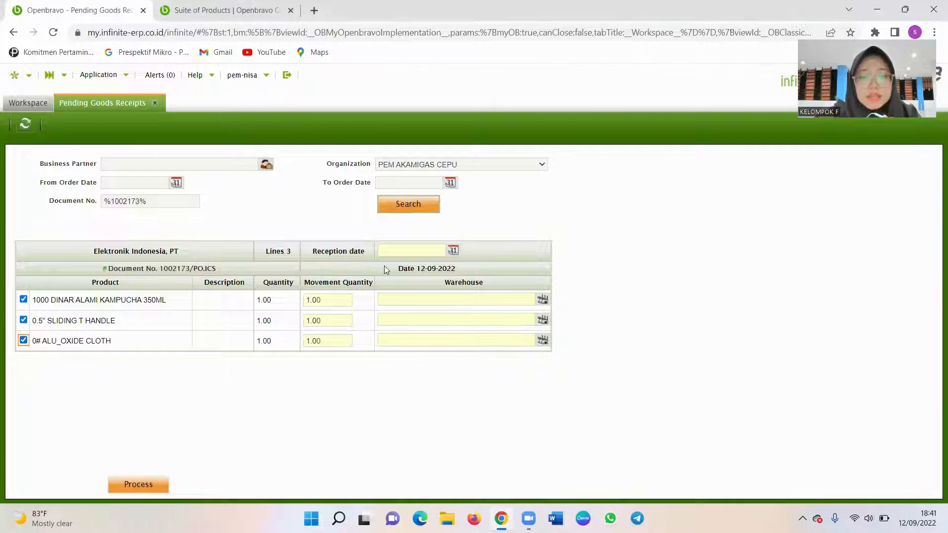
click(453, 251)
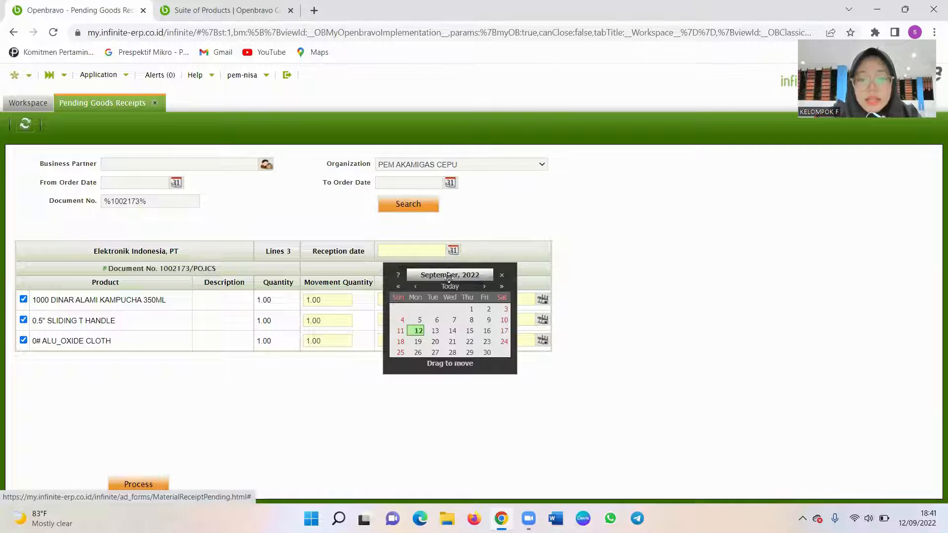
click(418, 331)
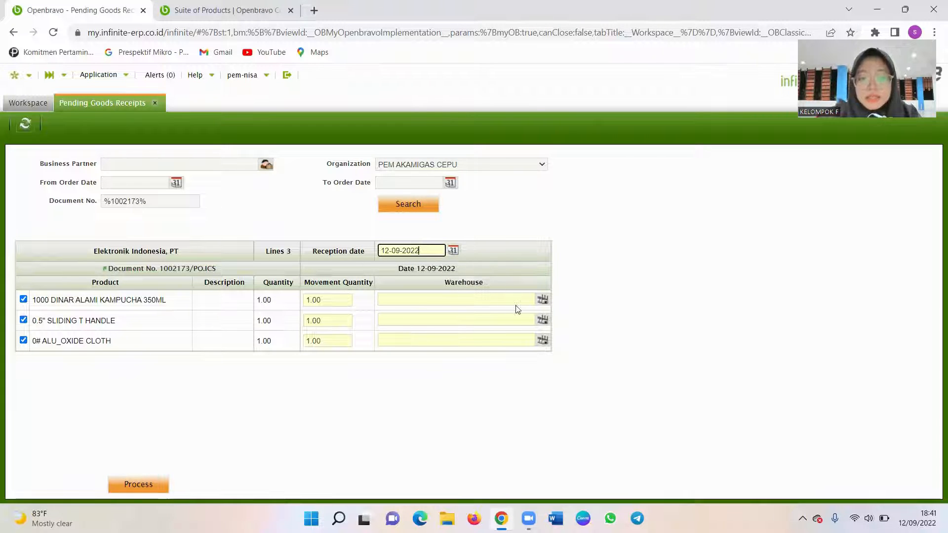
- Assign the storage location GUDANG ADIGA LOC 1 to all three product lines and process the goods receipt
click(542, 303)
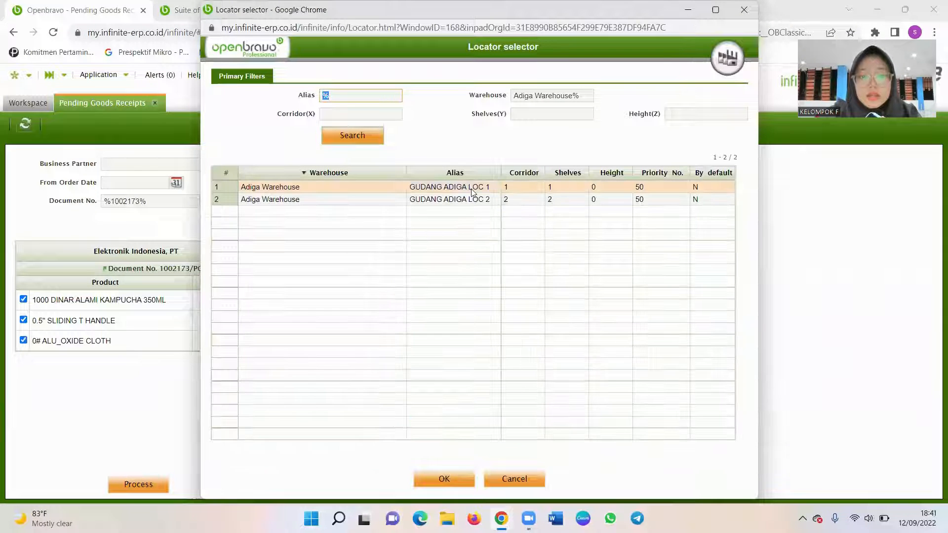
click(472, 192)
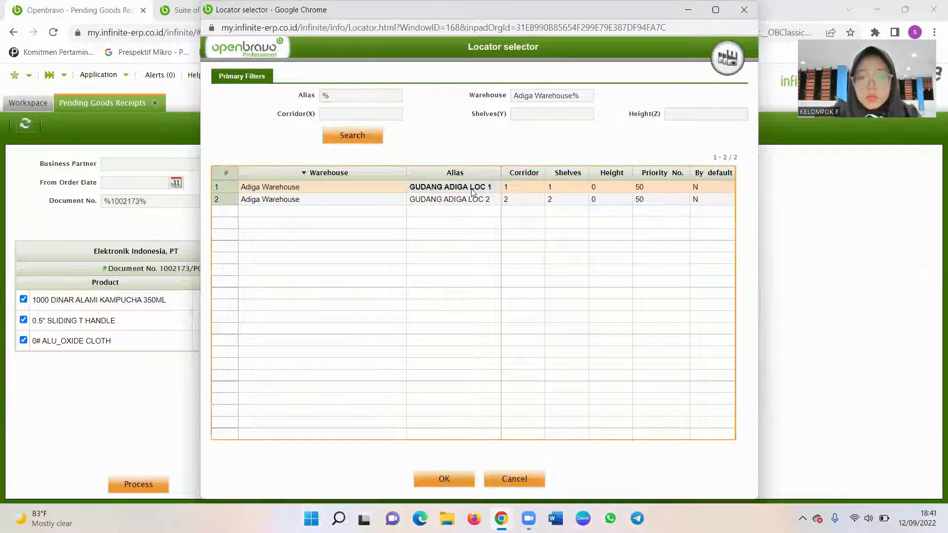
click(433, 478)
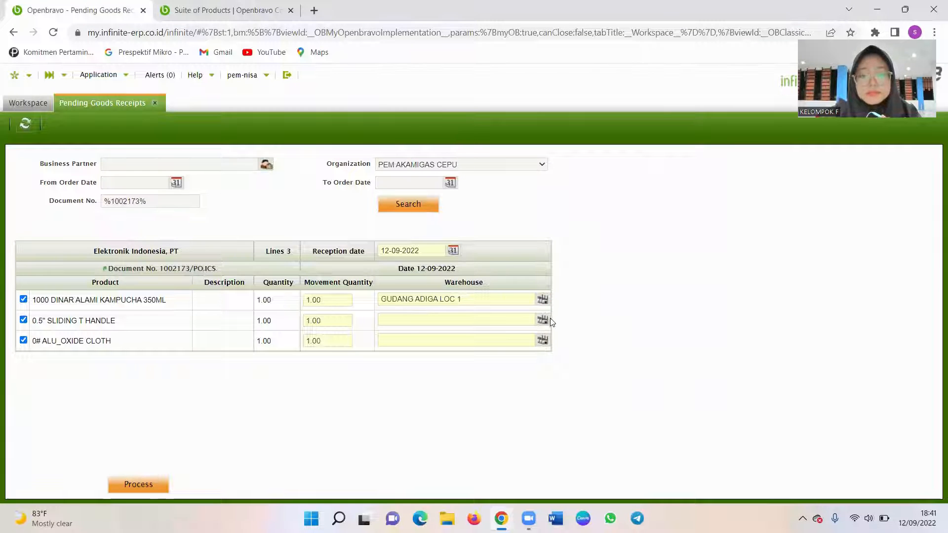
click(546, 320)
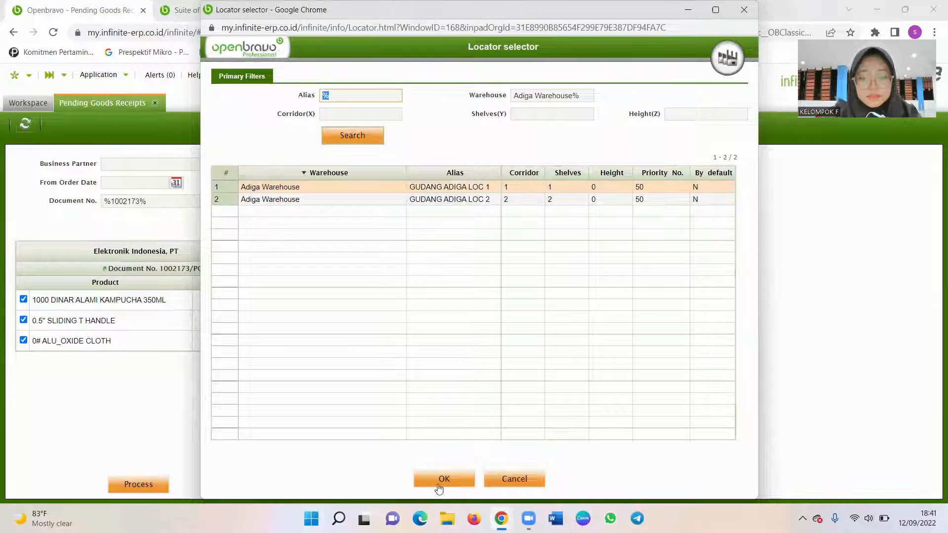
click(438, 482)
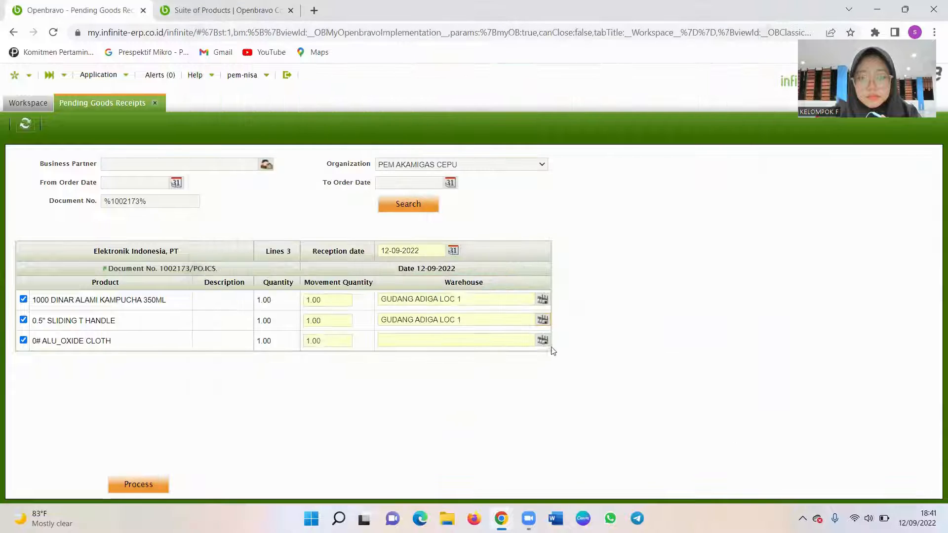
click(543, 340)
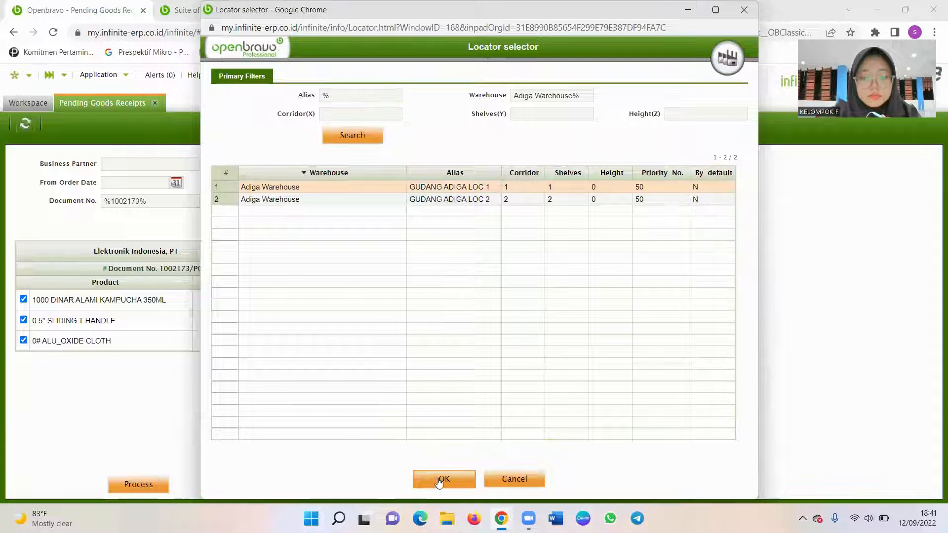
click(439, 482)
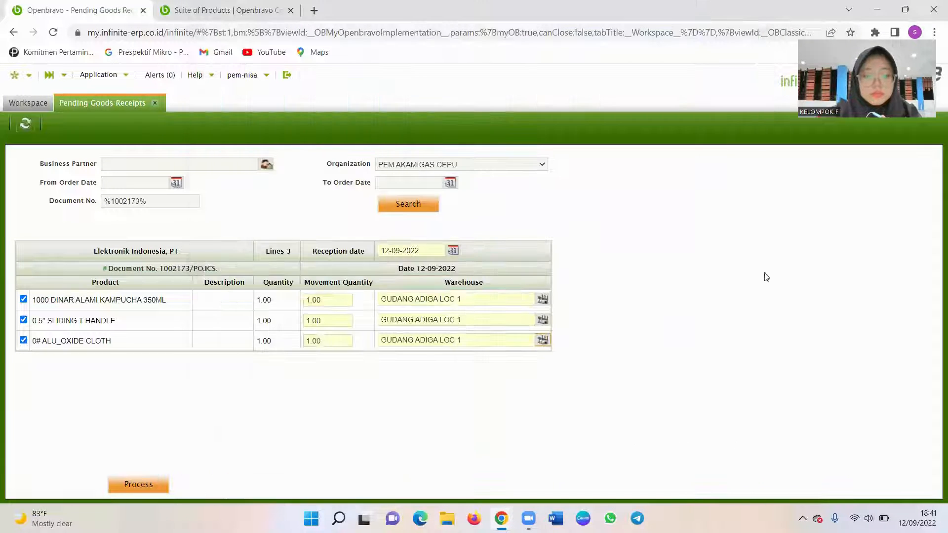
click(136, 491)
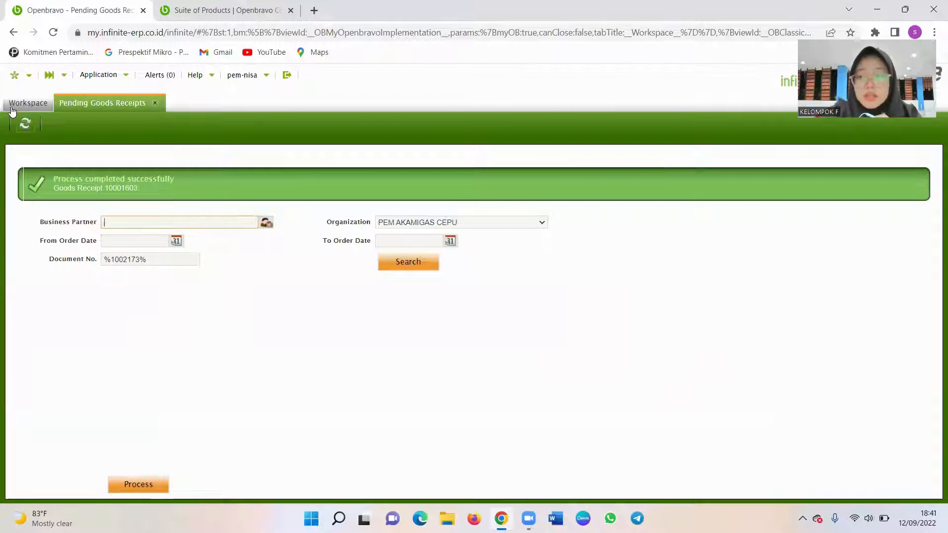
- Open Goods Receipt from the Procurement Management transactions and filter the list by the newly processed receipt's document number
click(120, 75)
mouse_move(136, 144)
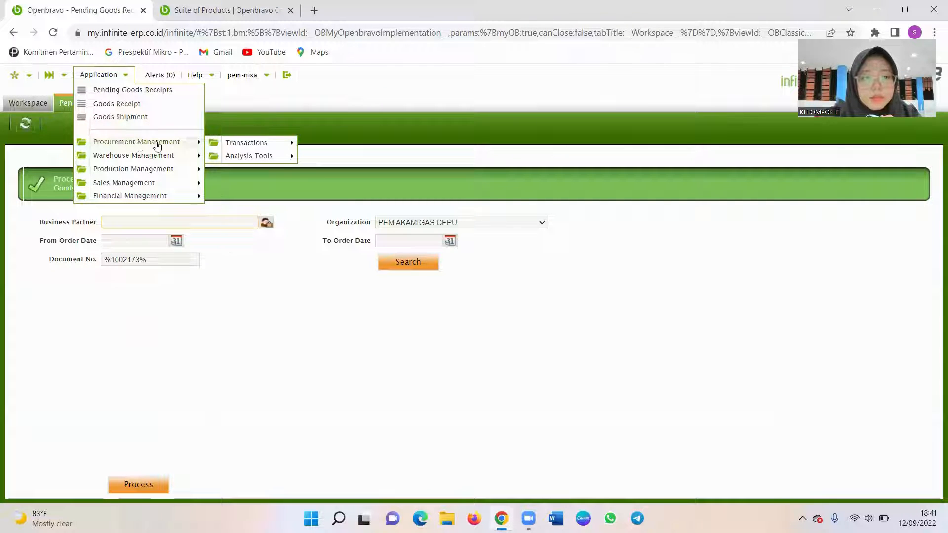
mouse_move(232, 144)
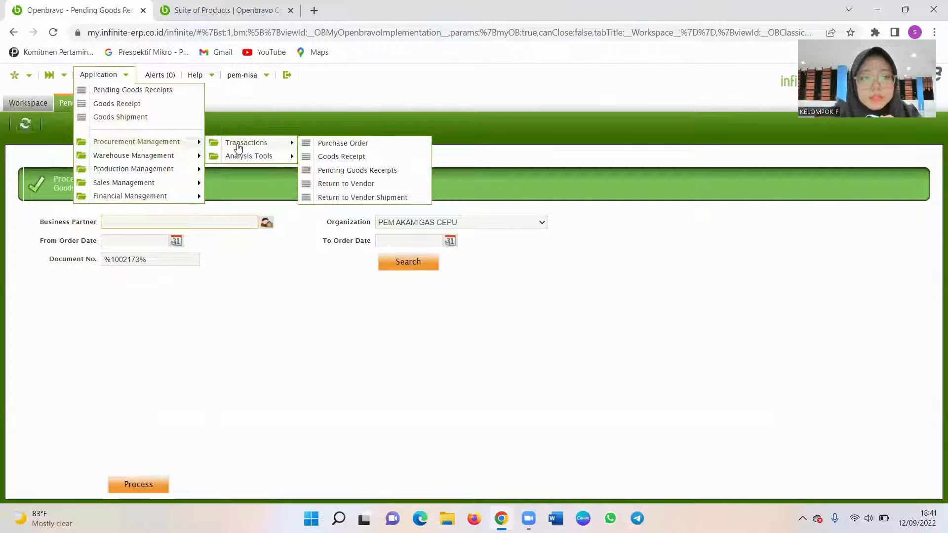
click(347, 158)
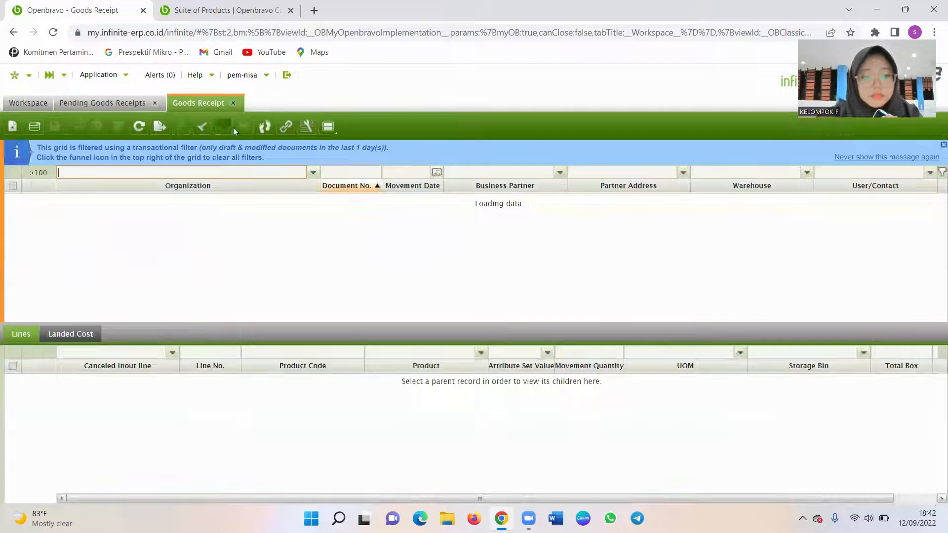
click(358, 174)
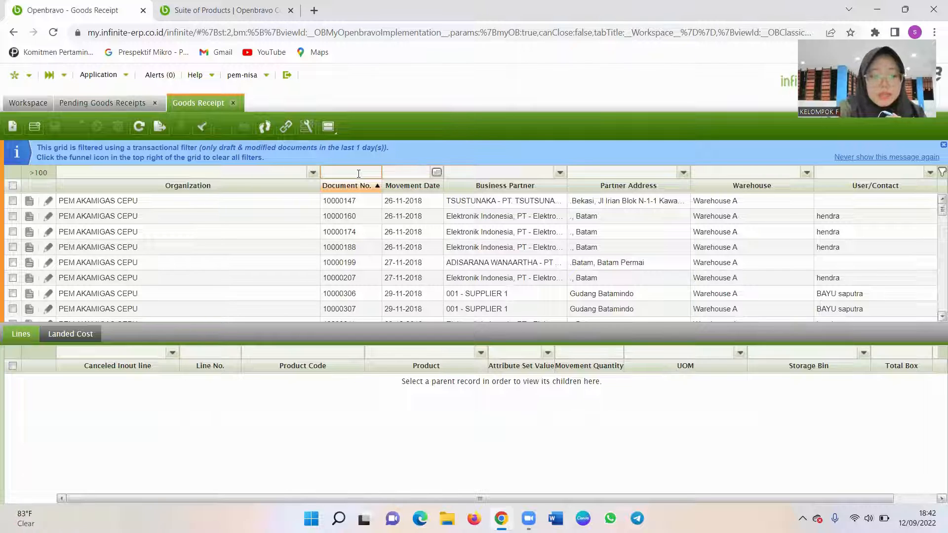
text(1000)
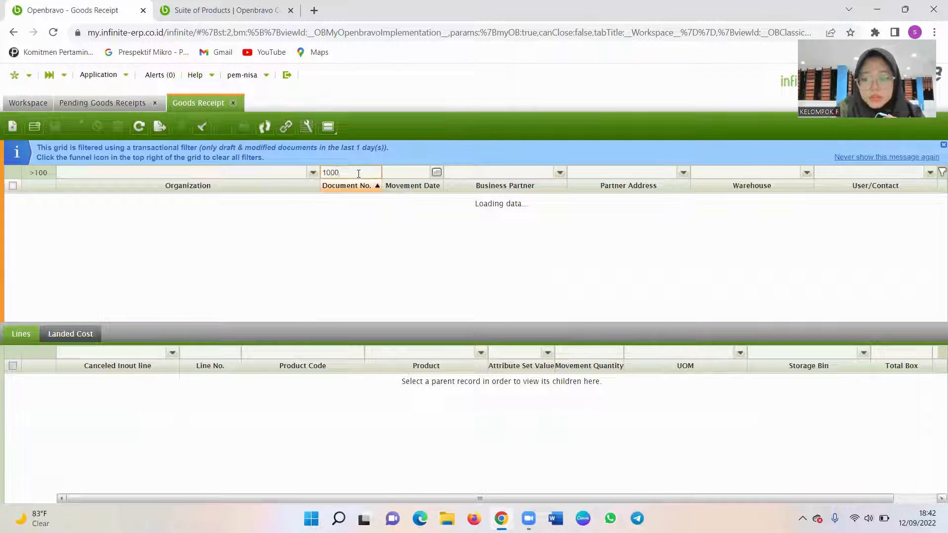
text(16)
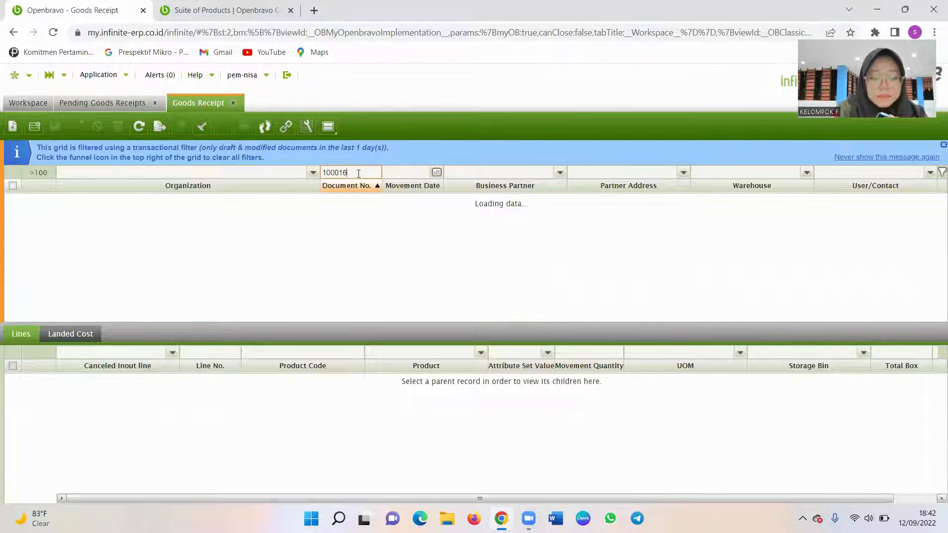
text(03)
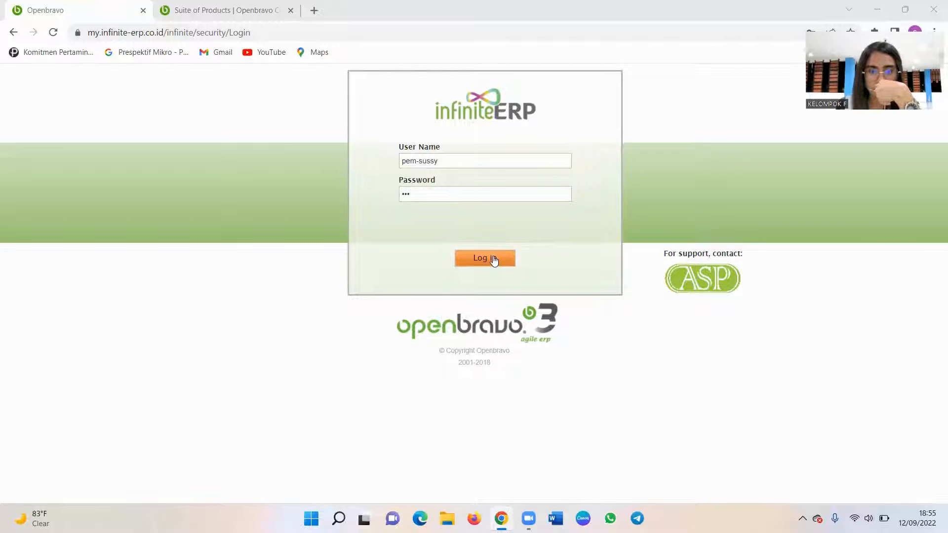
- Log in with the prefilled credentials and switch the profile role to Purchasing PEM AKAMIGAS - demo
click(492, 258)
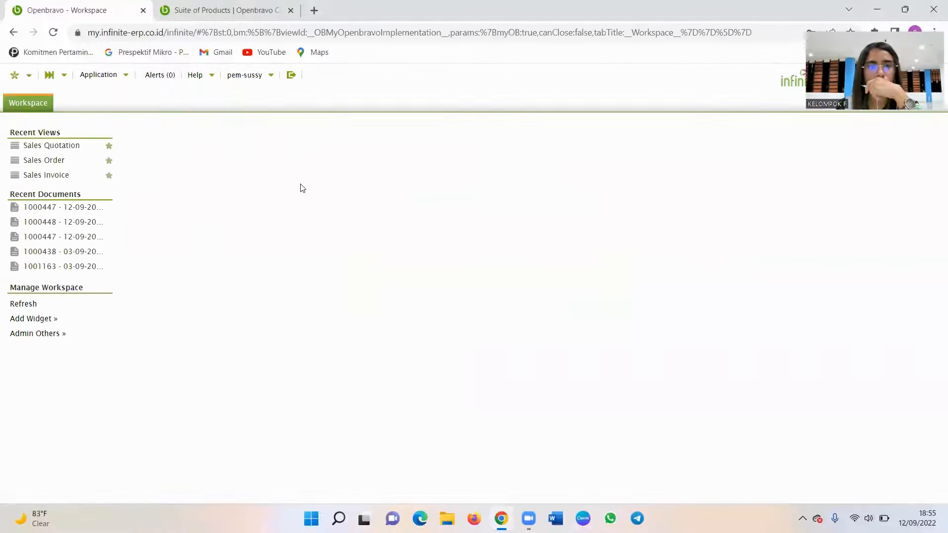
click(270, 76)
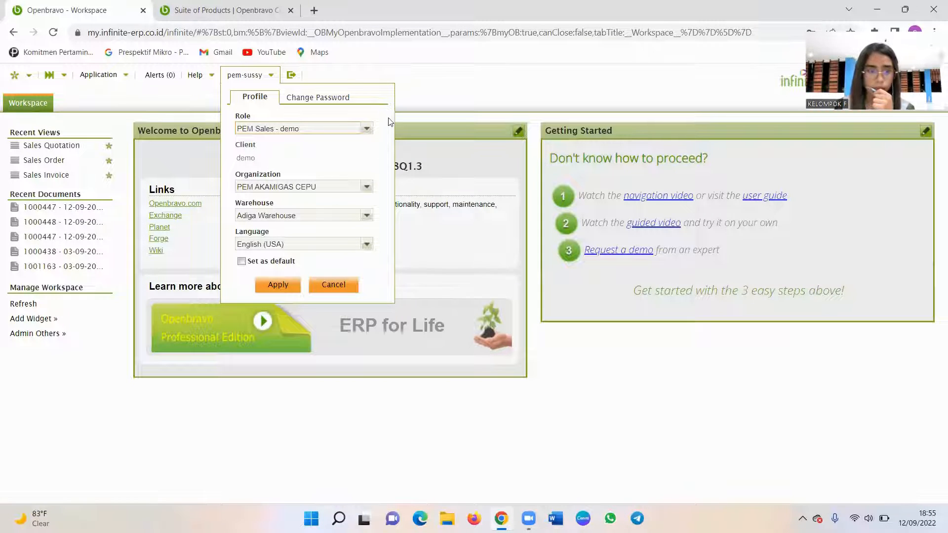
click(359, 130)
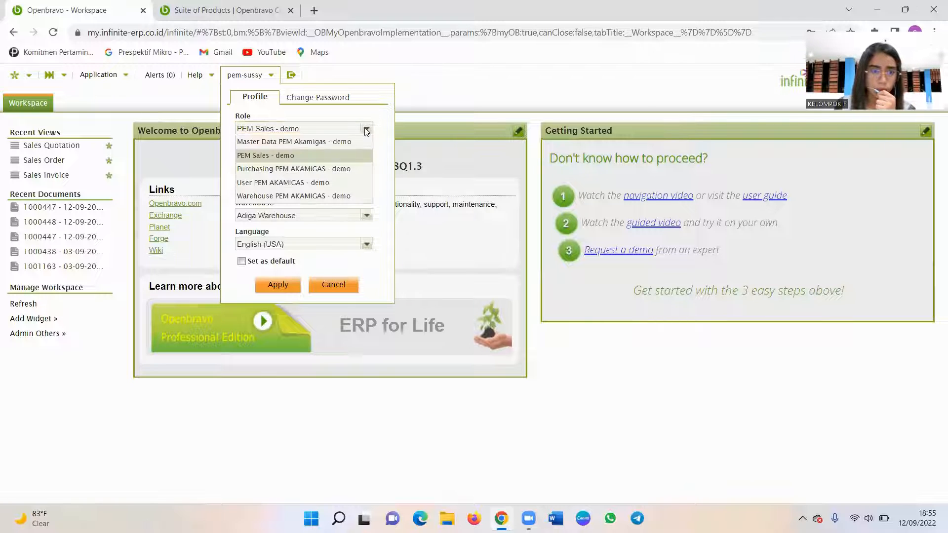
click(307, 168)
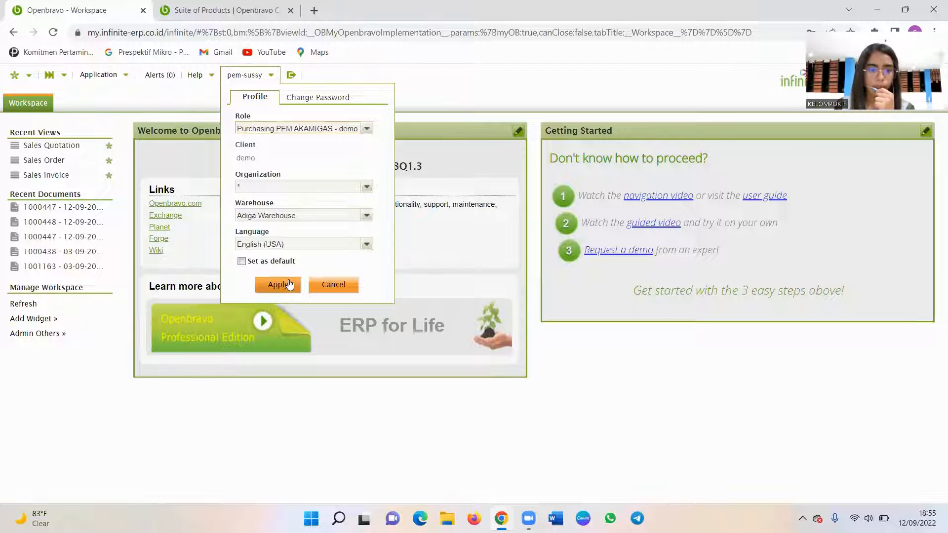
click(289, 285)
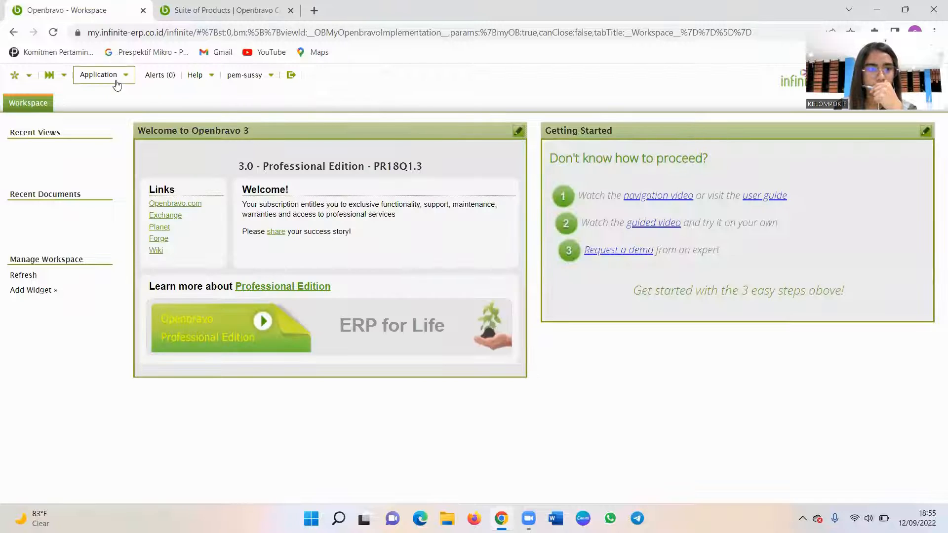
- Open Purchase Invoice from the Procurement Management transactions and clear the grid's transactional filter
click(126, 77)
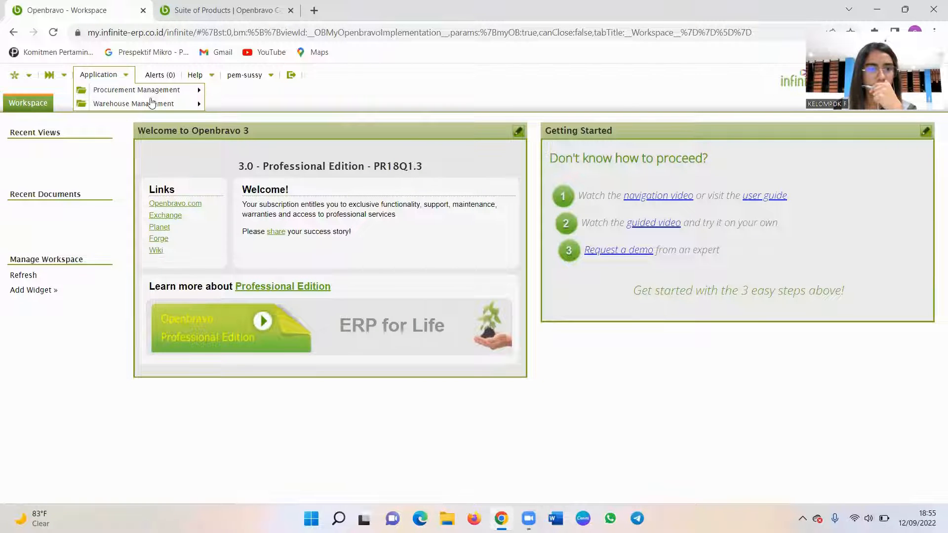
mouse_move(184, 107)
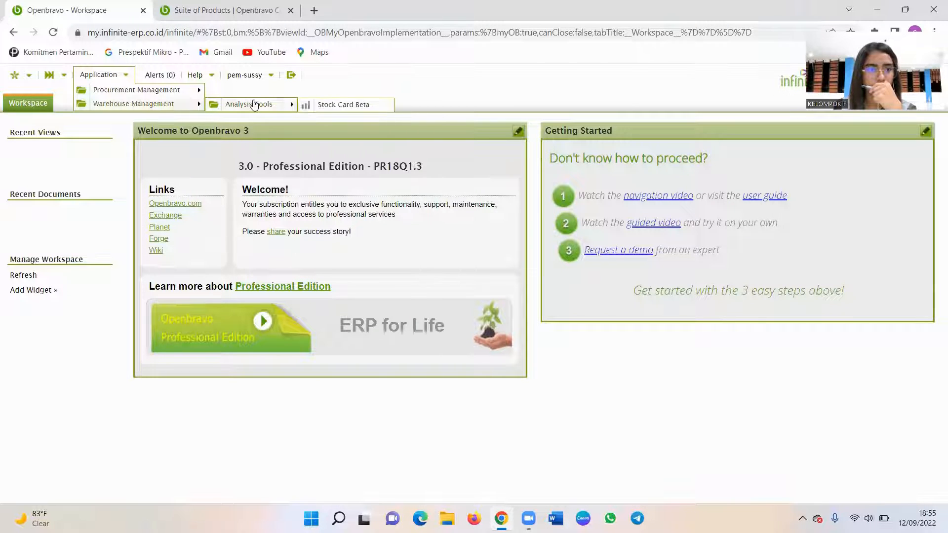
mouse_move(157, 92)
mouse_move(251, 94)
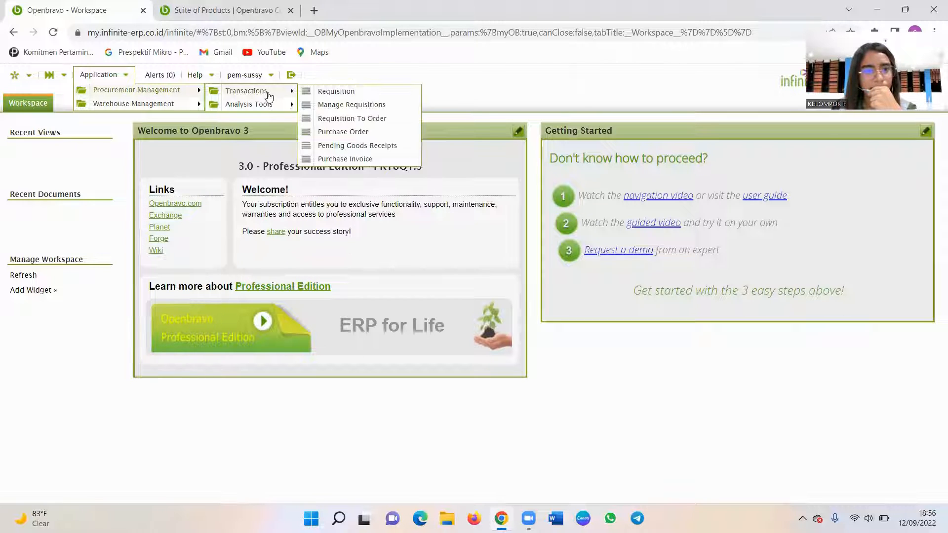
click(347, 159)
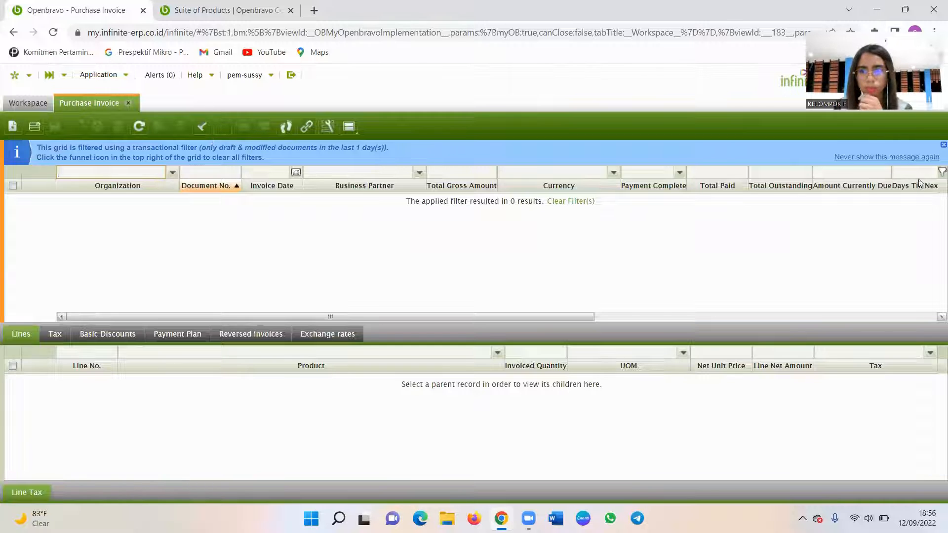
click(942, 172)
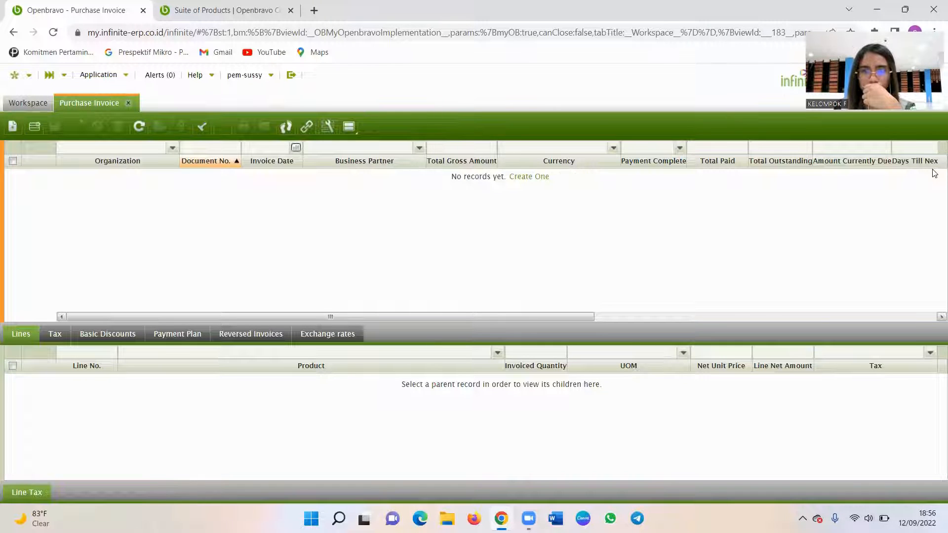
- Start a new purchase invoice and set its business partner to Elektronik Indonesia, PT
click(14, 128)
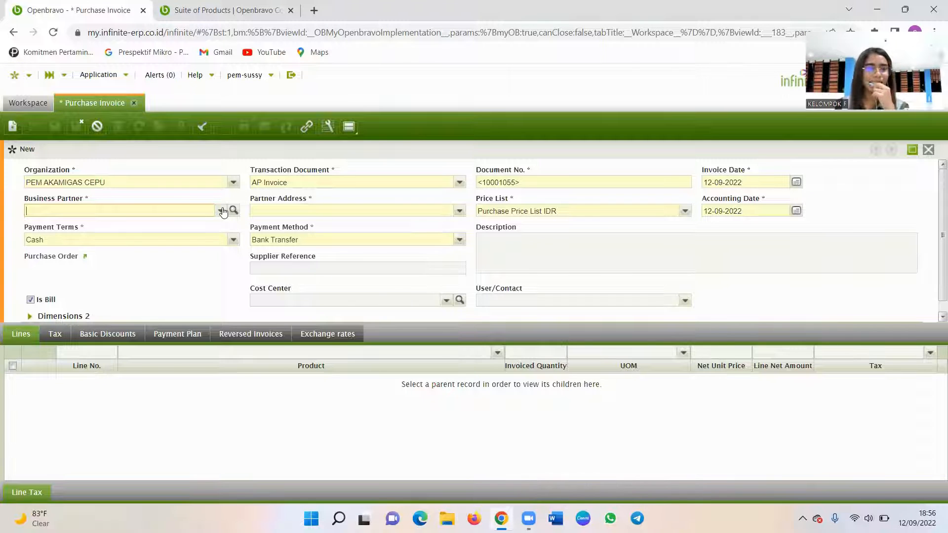
click(221, 211)
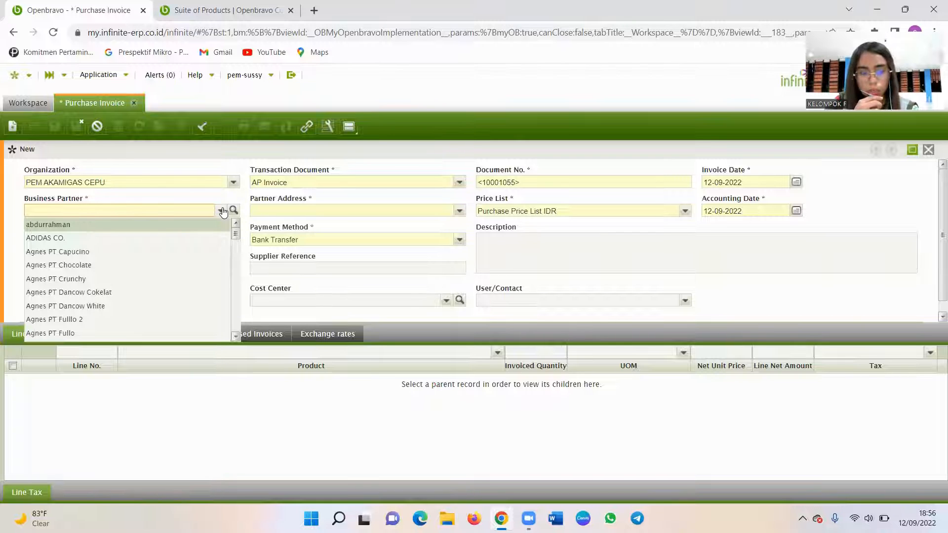
text(e)
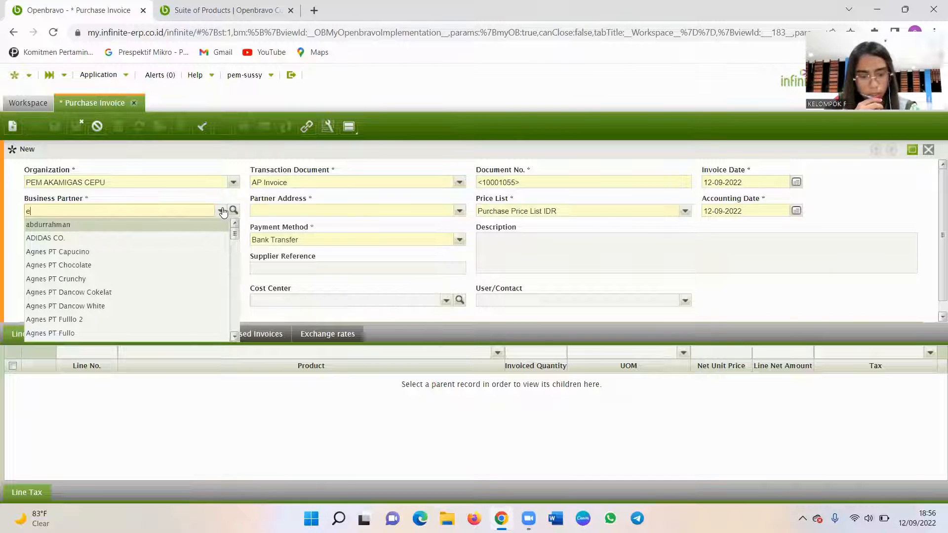
text(l)
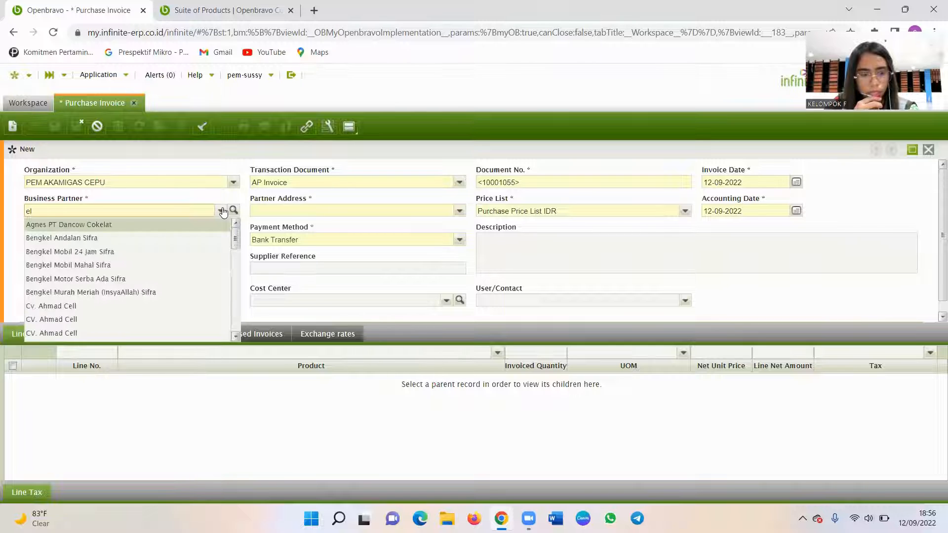
text(e)
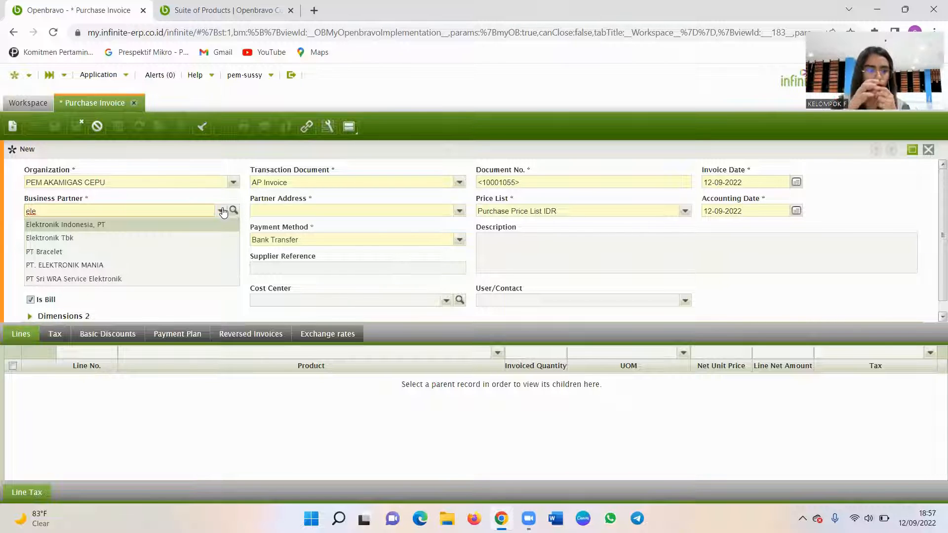
click(143, 222)
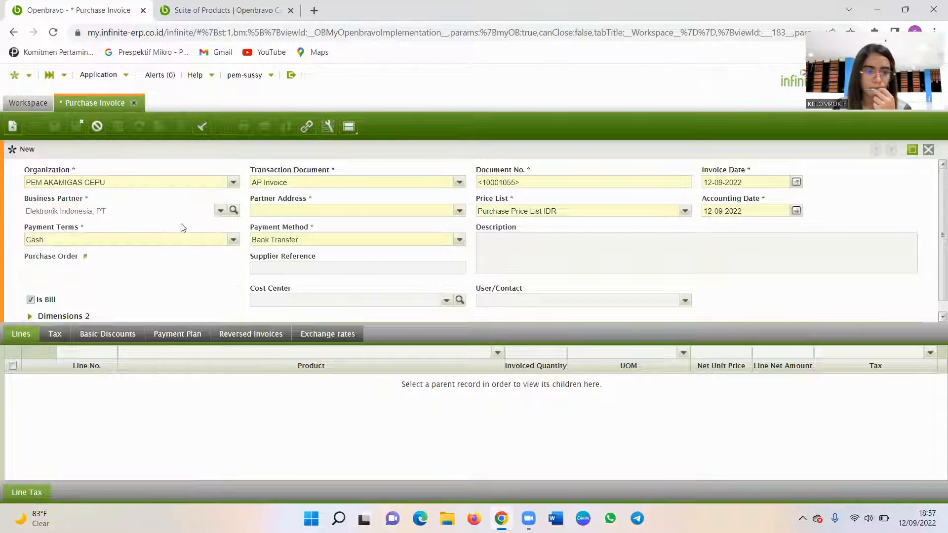
- Enter TUGAS KELOMPOK F as the description of the new purchase invoice
click(543, 252)
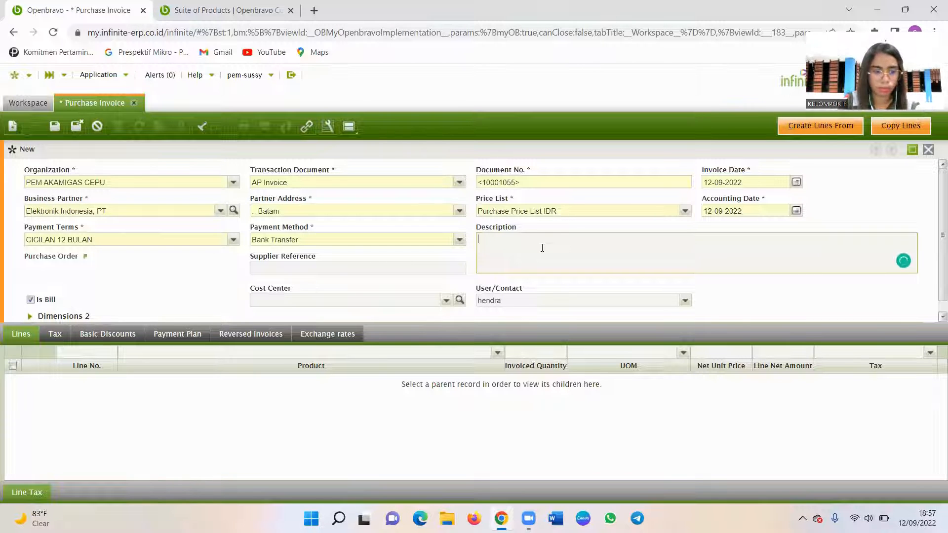
key(Caps_Lock)
text(TUG)
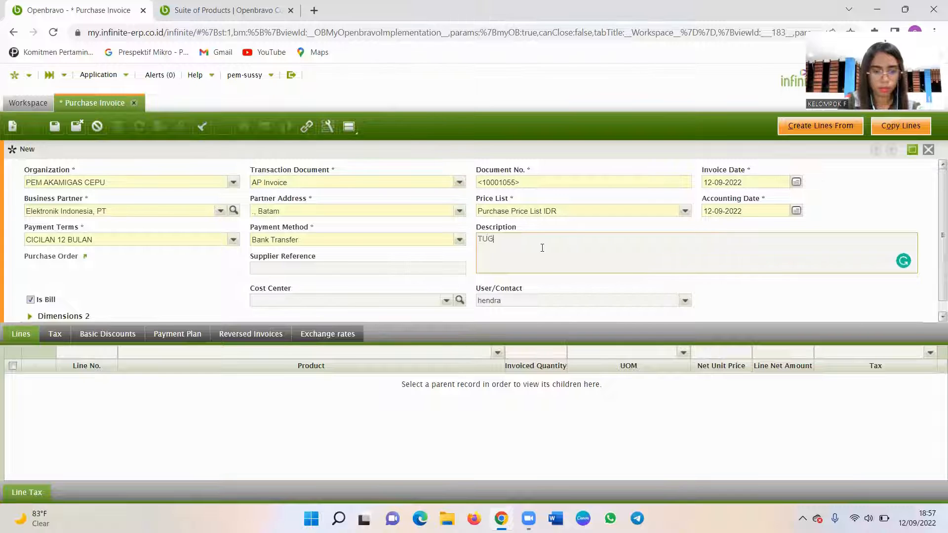
text(AS KE)
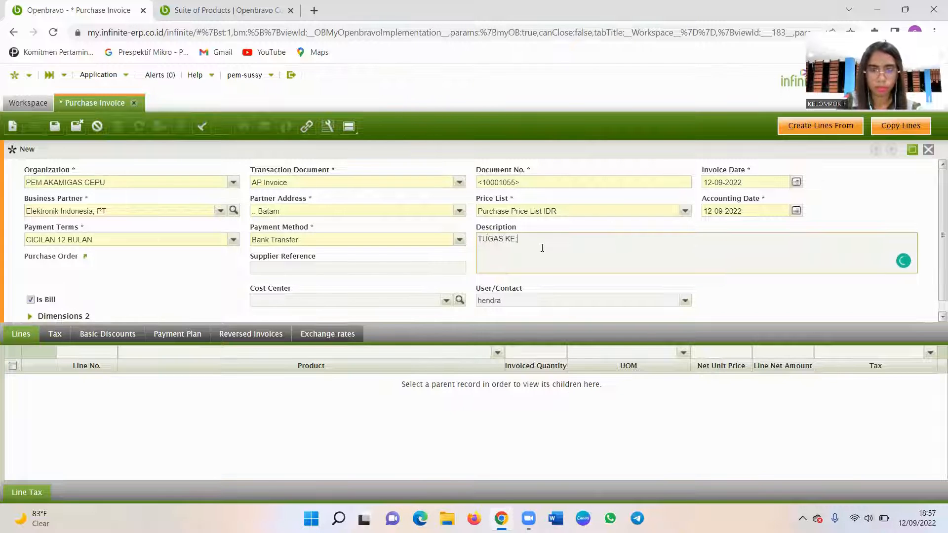
text(.LO)
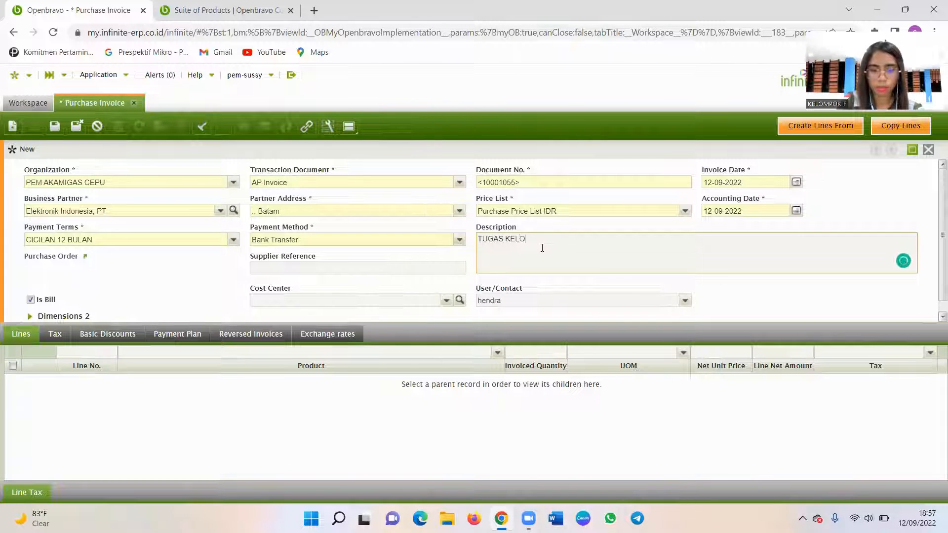
text(MPOK F)
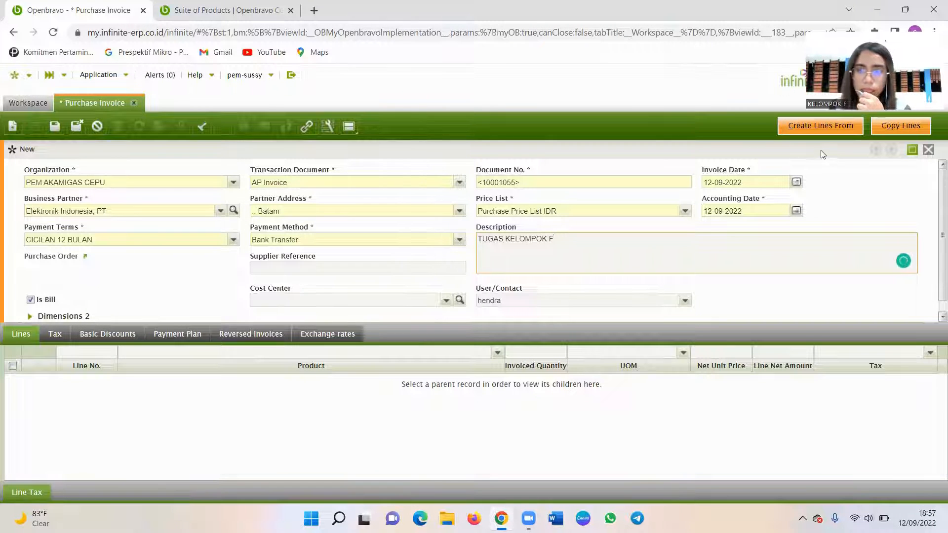
- Create the invoice lines from the supplier's goods receipt dated 12-09-2022, including all of its product lines
click(806, 129)
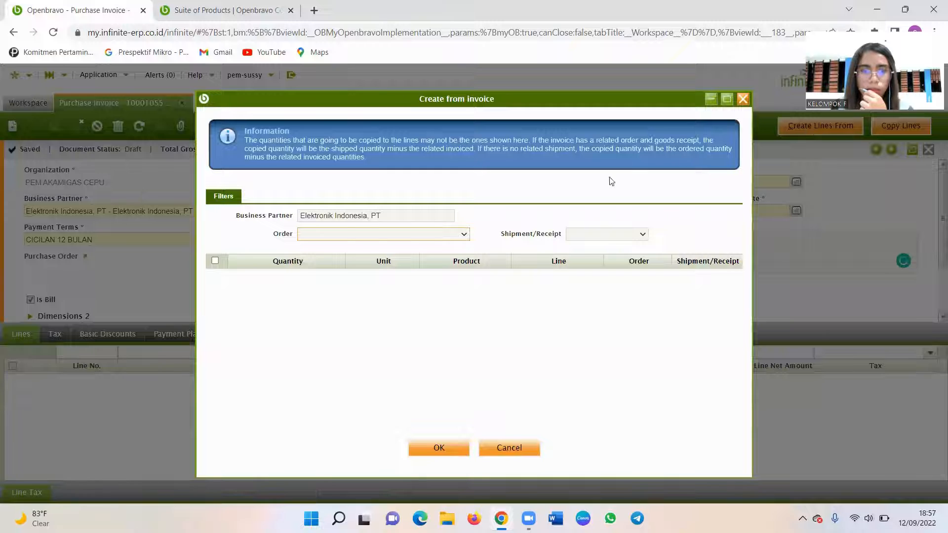
click(624, 237)
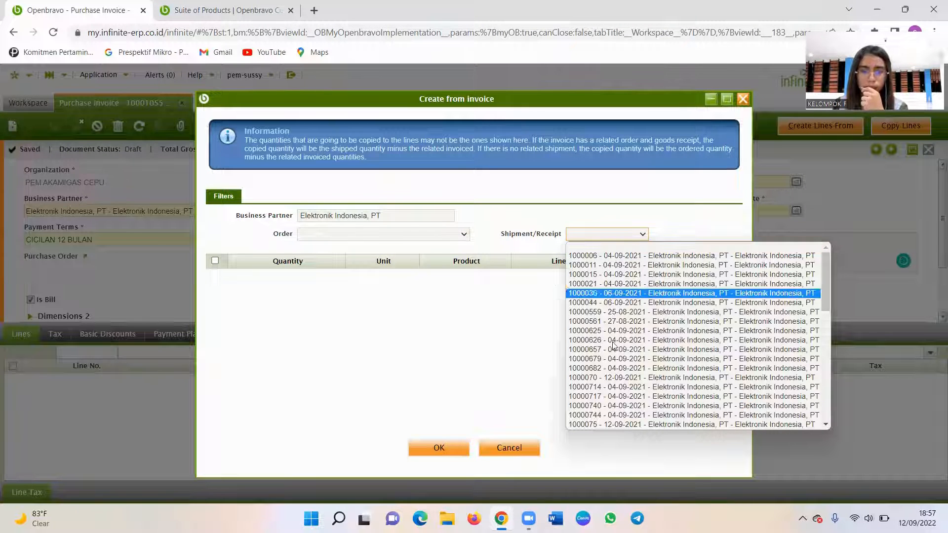
scroll(598, 410, down, 10)
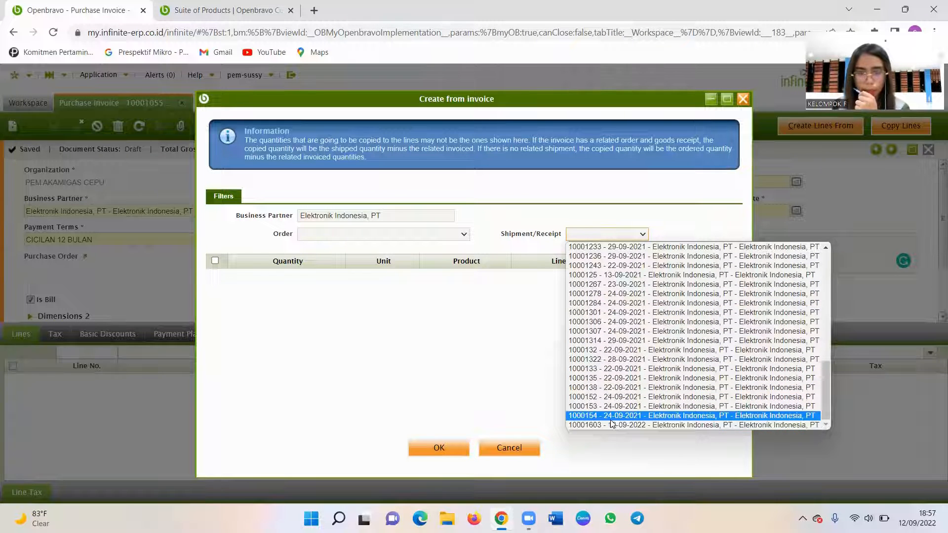
click(609, 425)
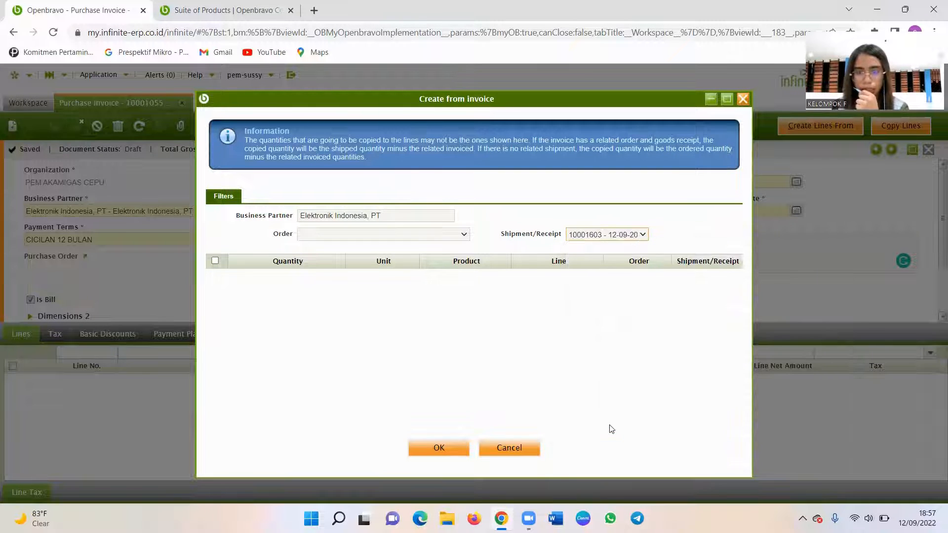
click(215, 262)
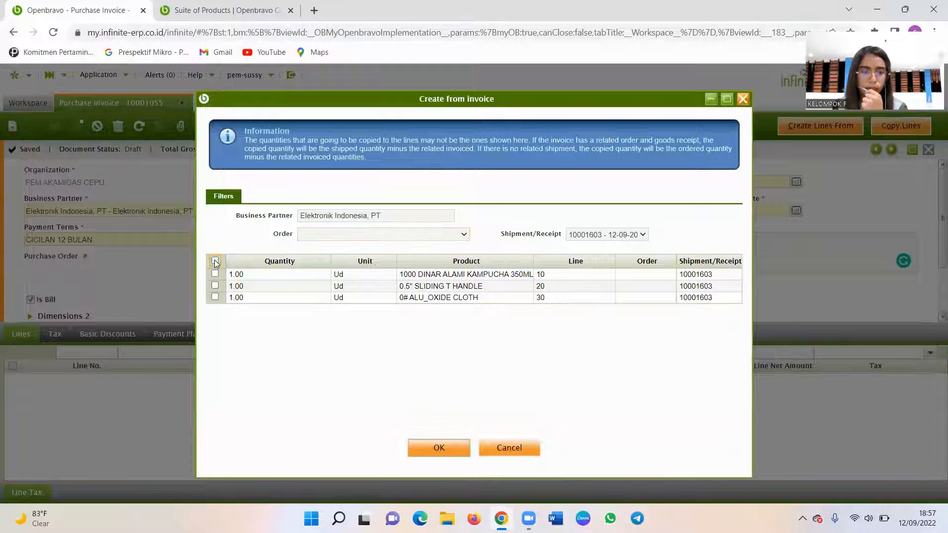
click(437, 447)
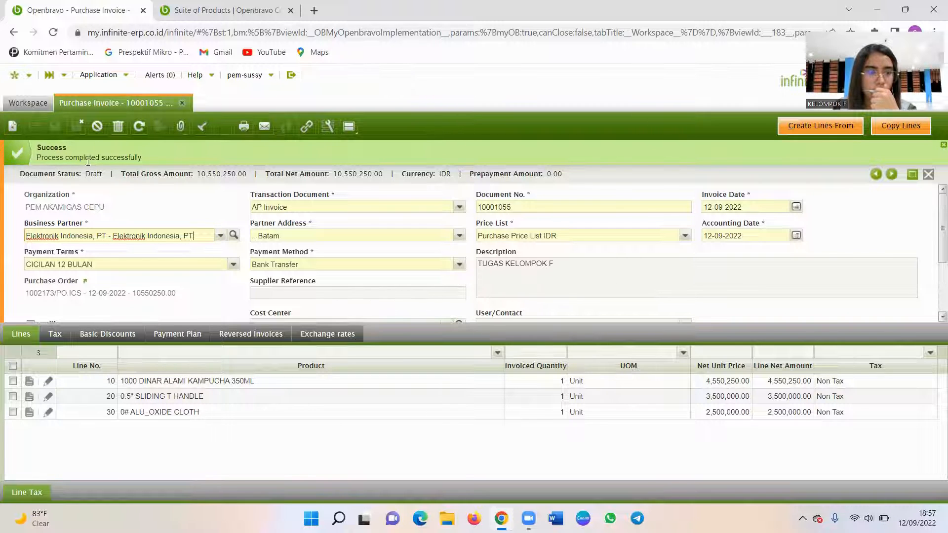
- Process the purchase invoice with the Complete action
click(837, 237)
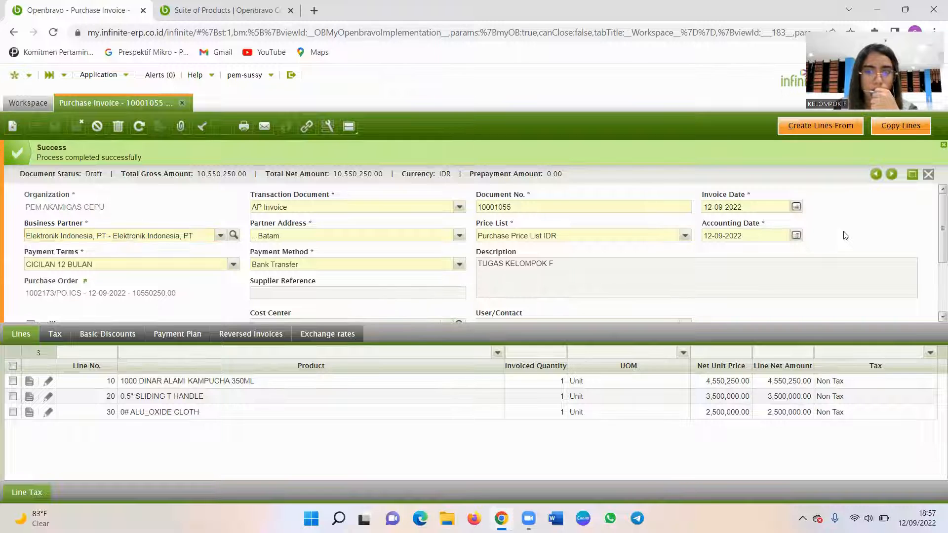
click(203, 126)
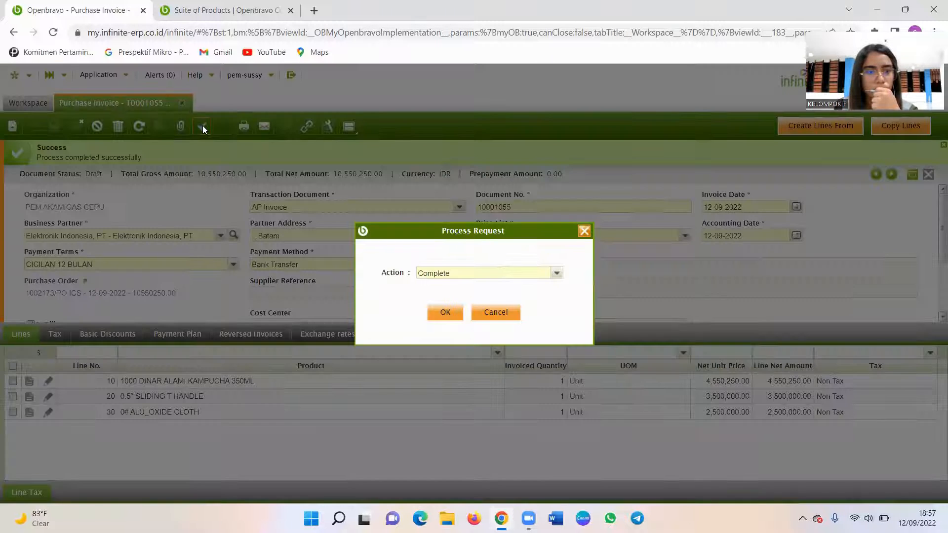
click(445, 315)
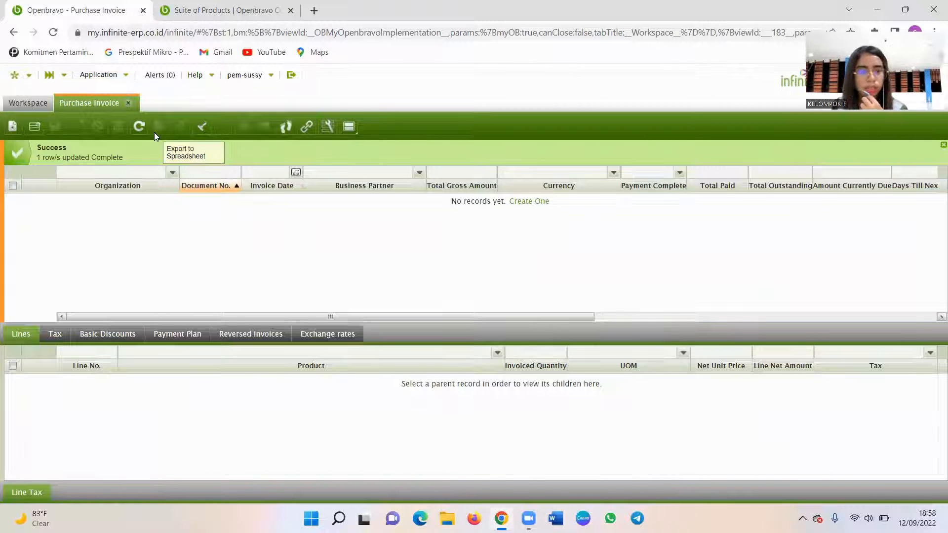
click(873, 12)
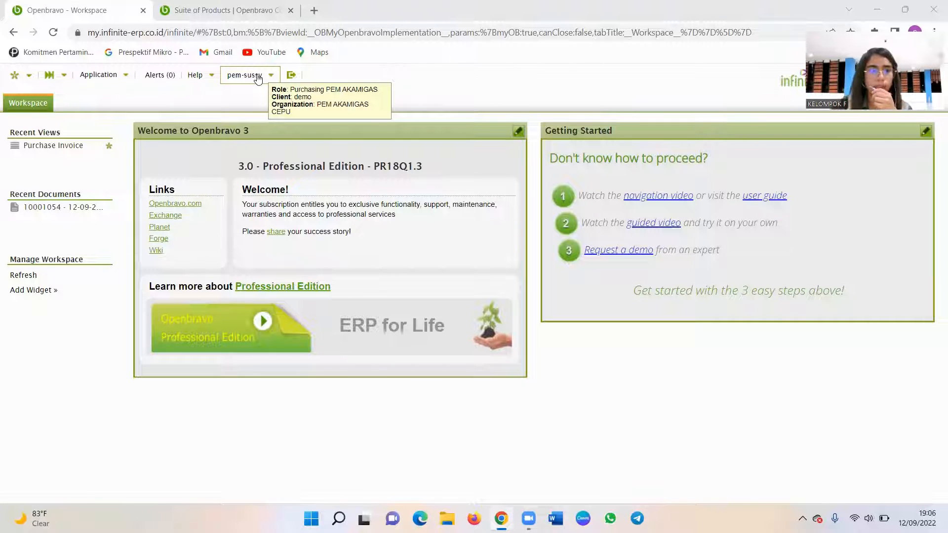
- Reopen Purchase Invoice from the Procurement Management transactions and clear the grid's filters
click(123, 82)
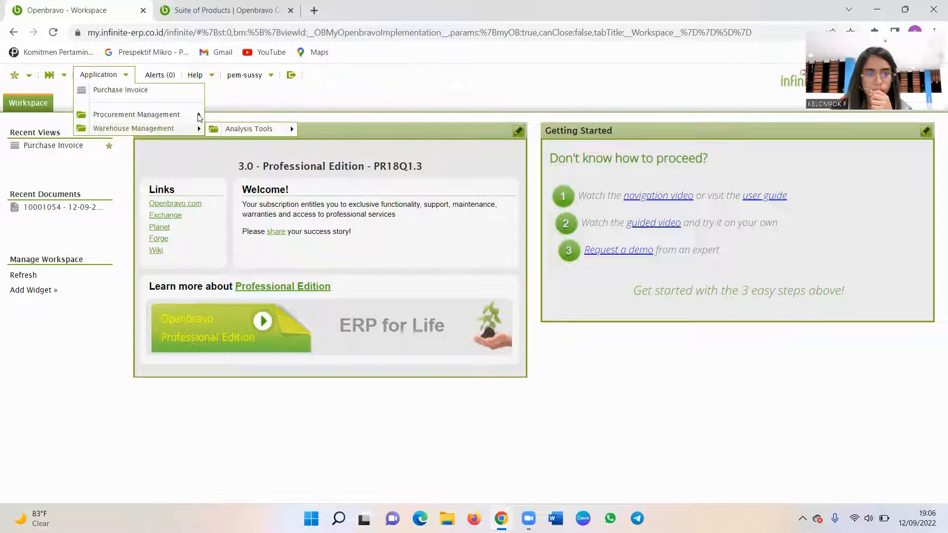
mouse_move(199, 117)
mouse_move(244, 118)
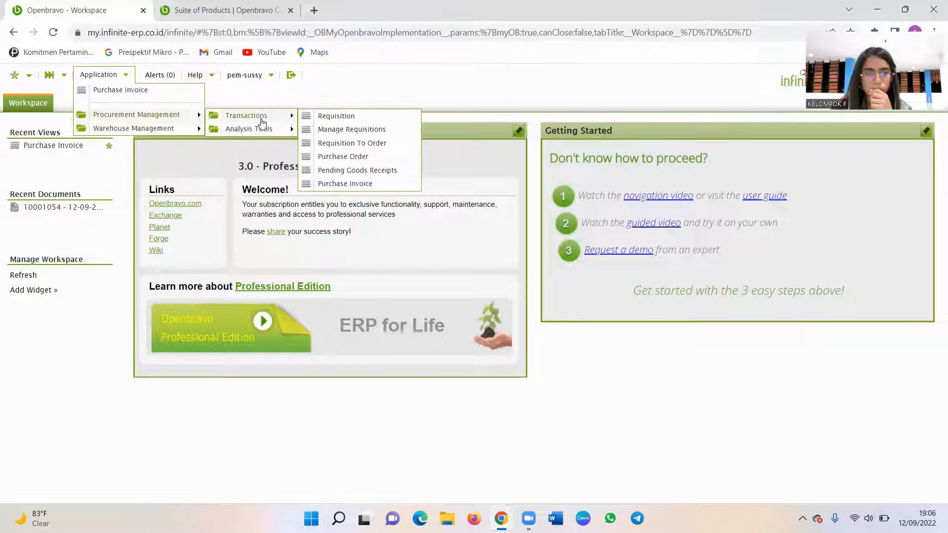
click(345, 184)
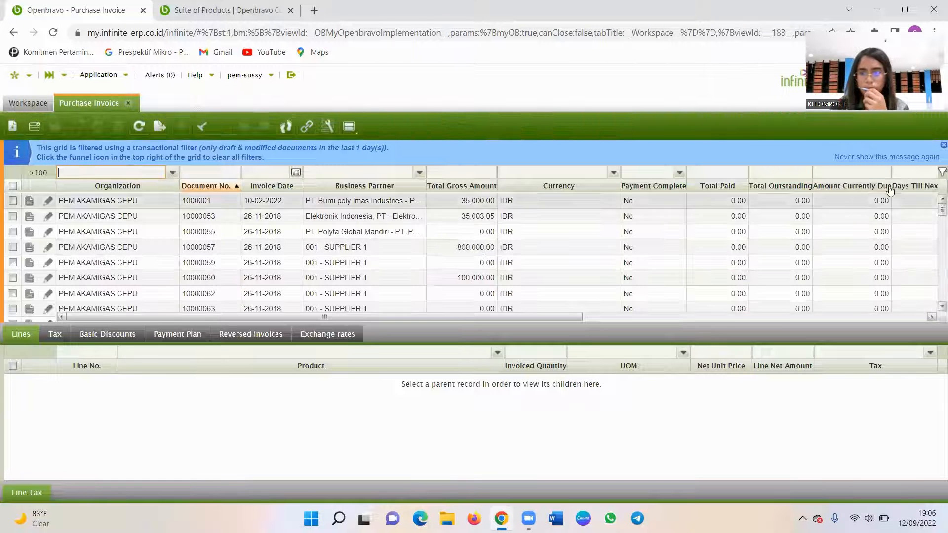
click(940, 171)
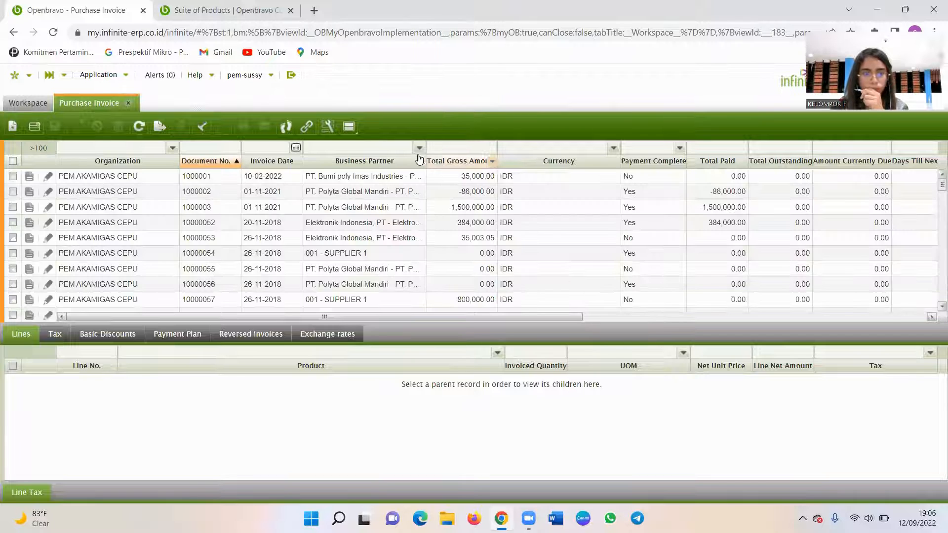
- Filter the purchase invoices by the completed Elektronik Indonesia, PT invoice's document number and select that invoice
click(212, 148)
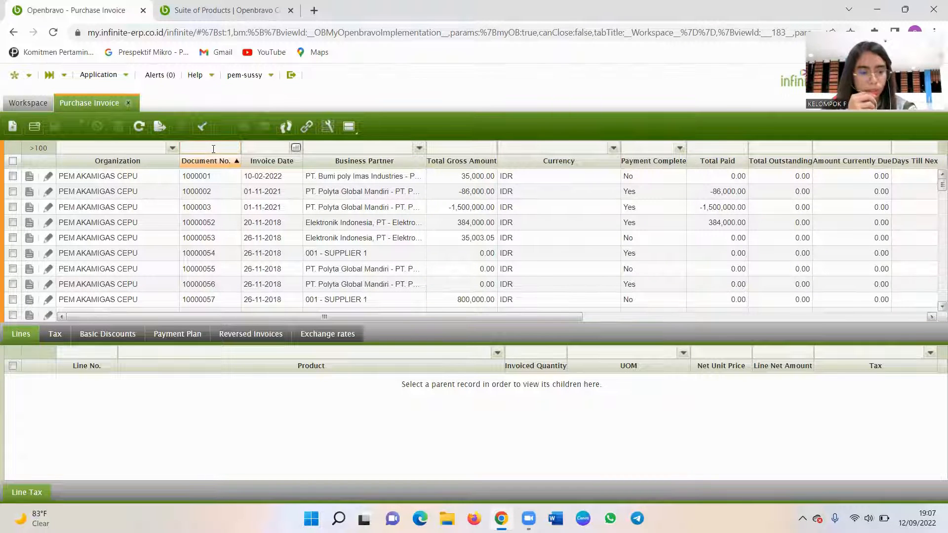
text(10)
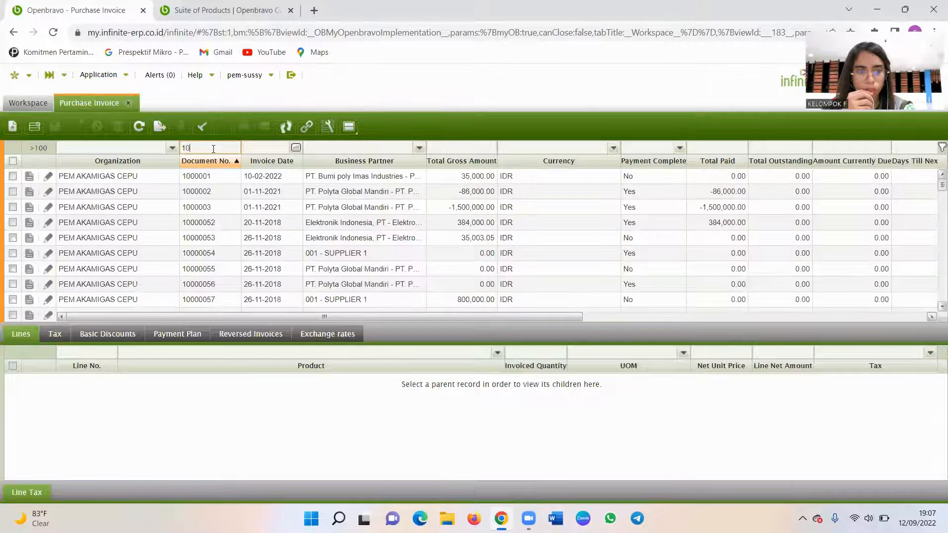
text(0010)
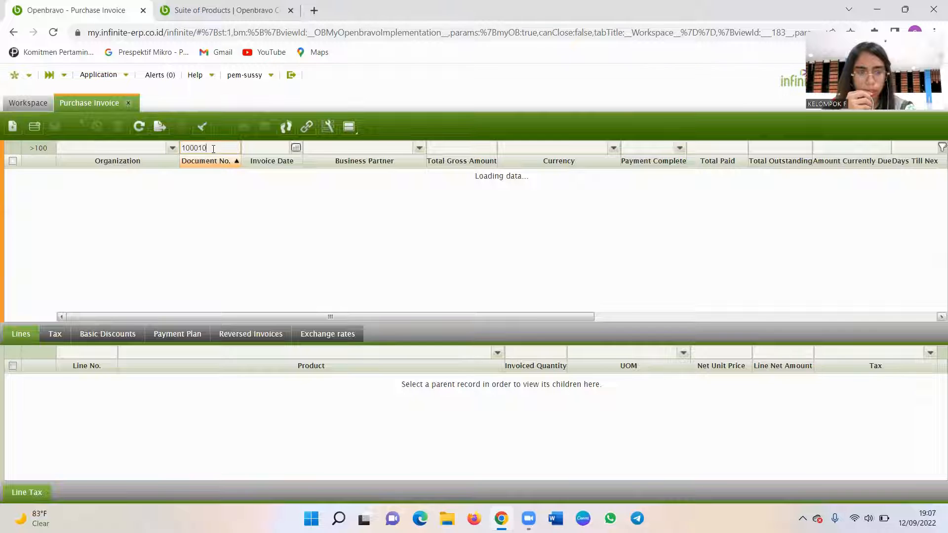
text(5)
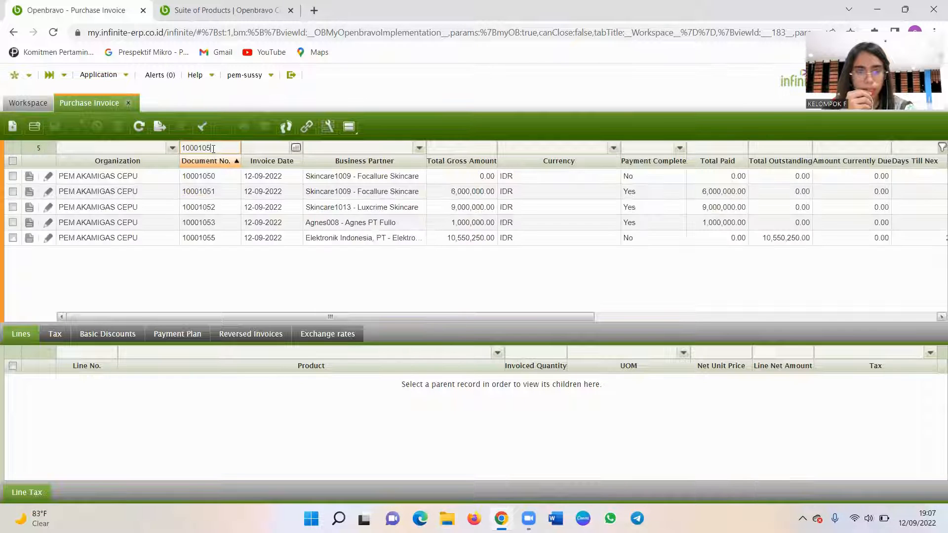
text(5)
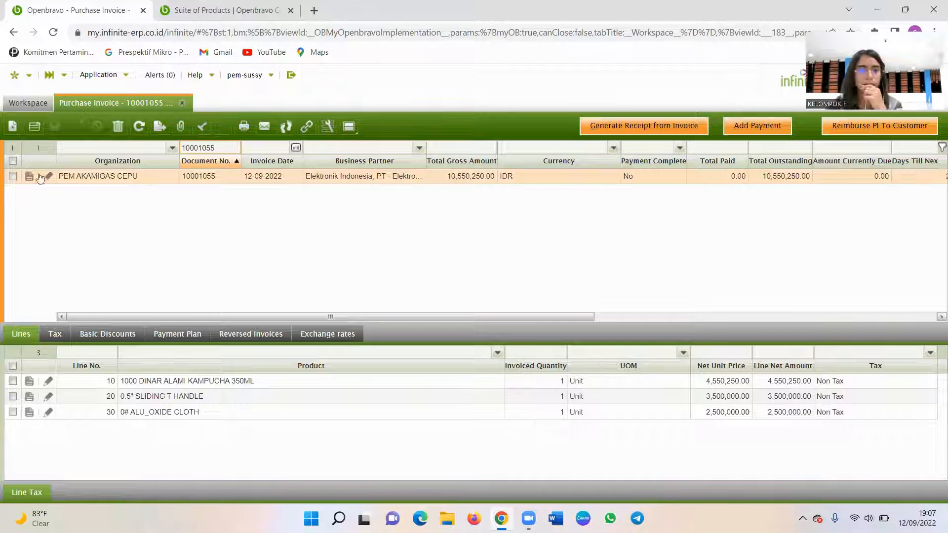
click(13, 177)
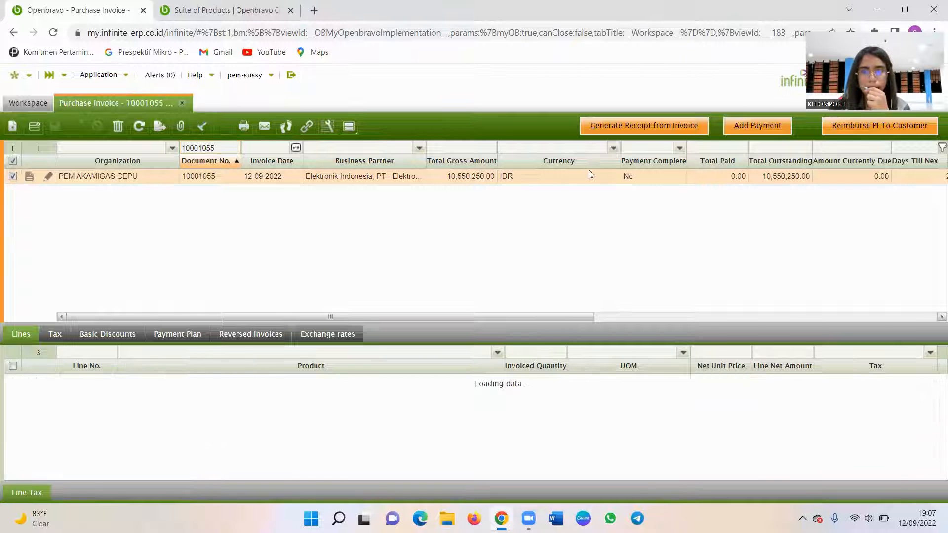
- Add a payment to the invoice and include only this invoice's installments, with expected dates from 05-10-2022 through 28-08-2023
click(759, 127)
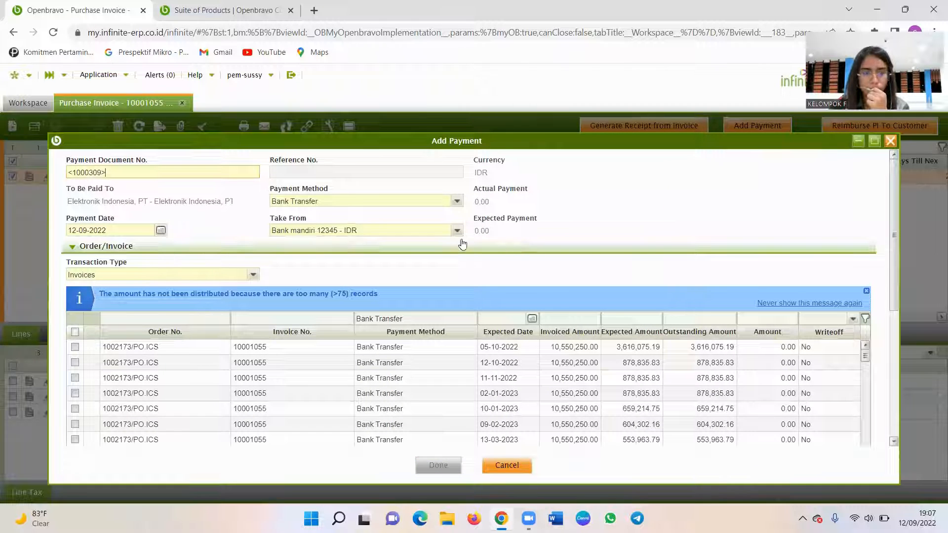
click(75, 348)
click(75, 341)
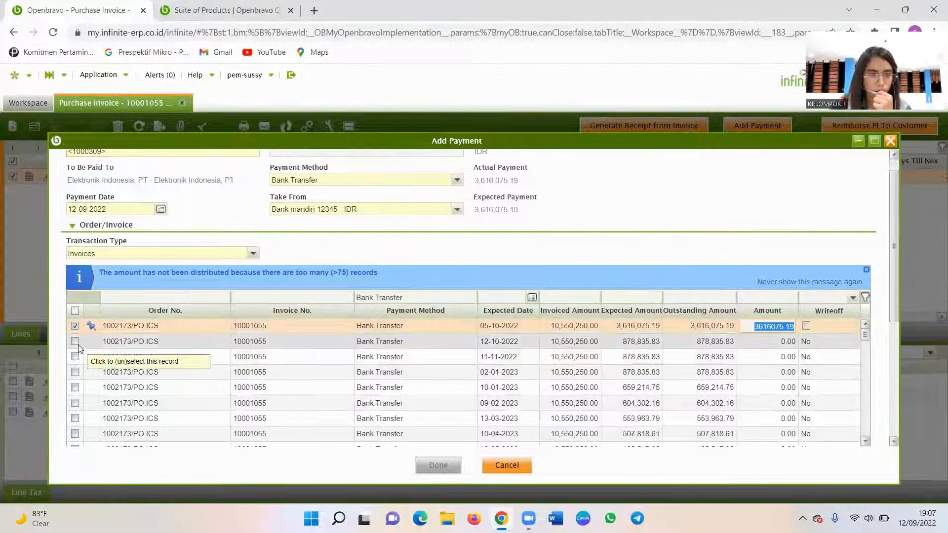
click(75, 356)
click(76, 372)
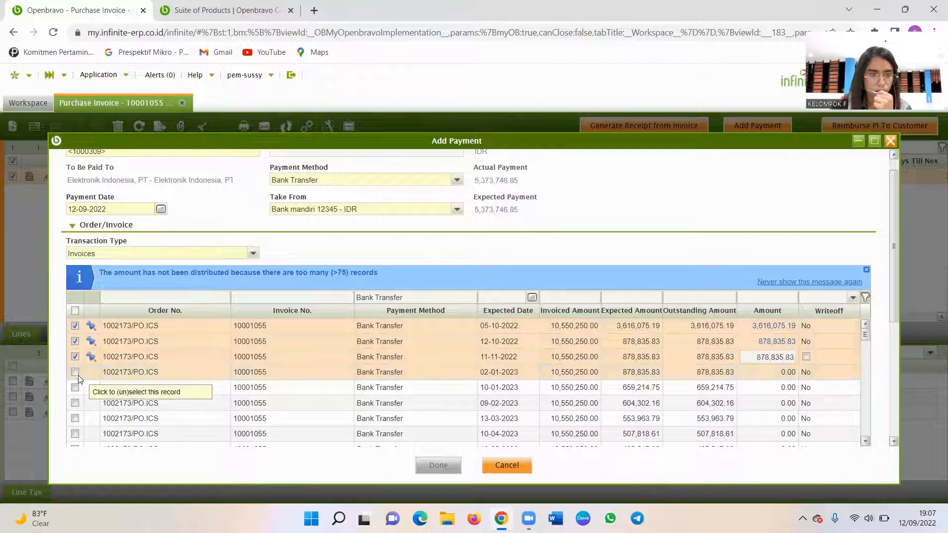
click(76, 382)
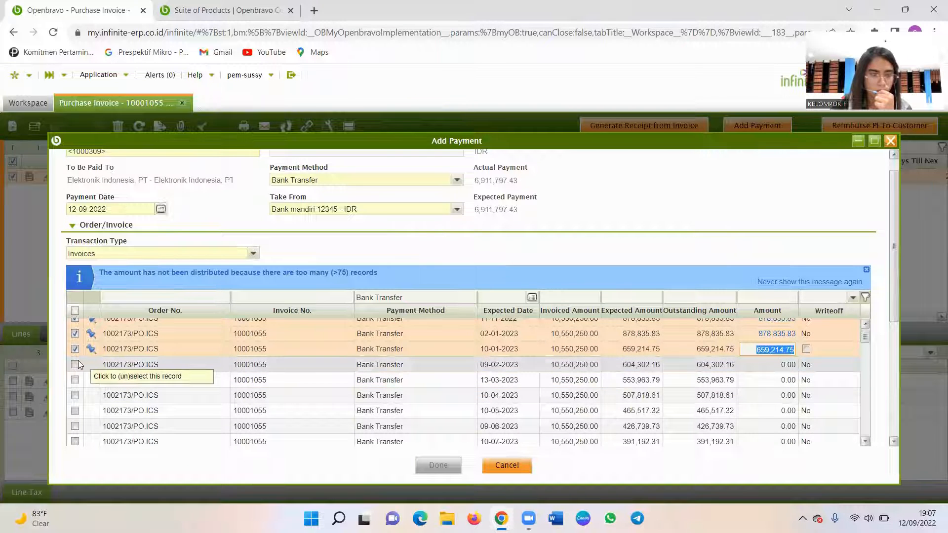
click(76, 364)
click(76, 378)
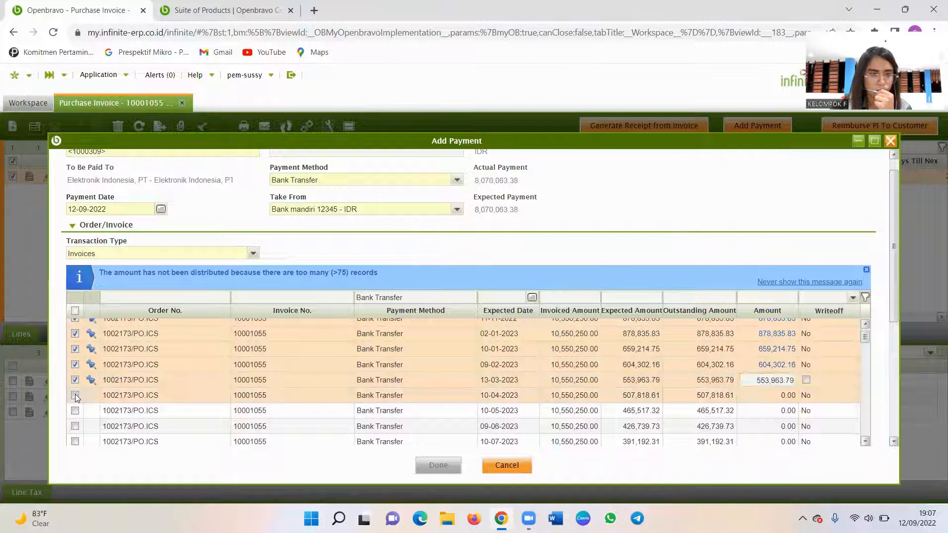
click(75, 394)
click(74, 374)
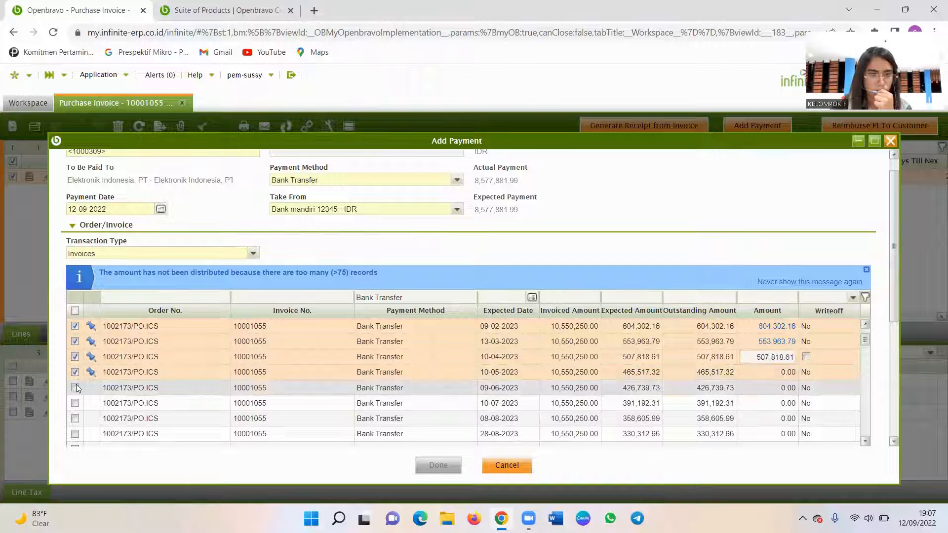
click(76, 385)
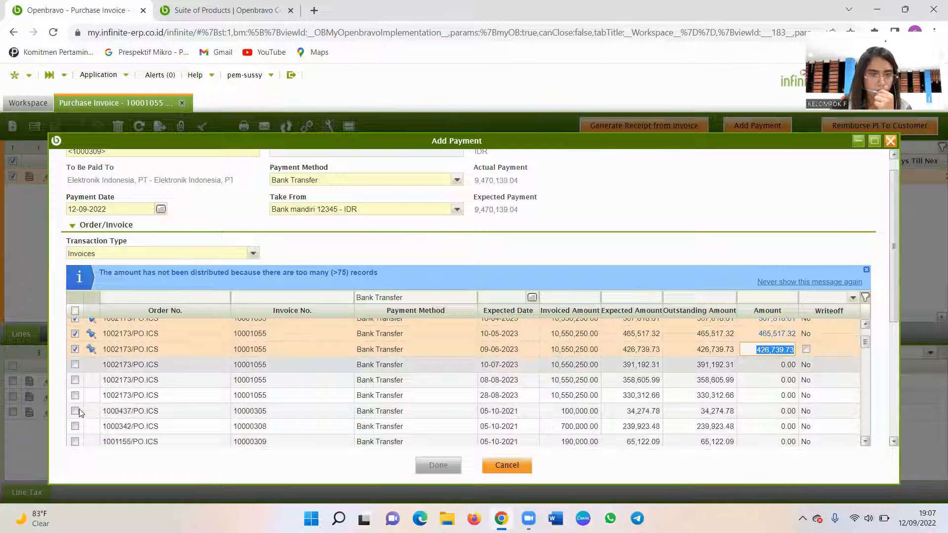
click(76, 363)
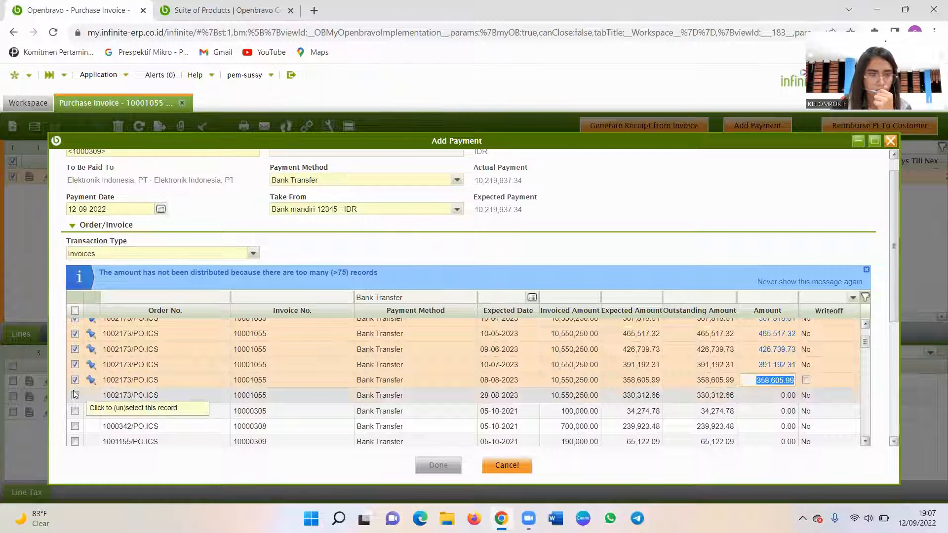
click(75, 395)
click(75, 410)
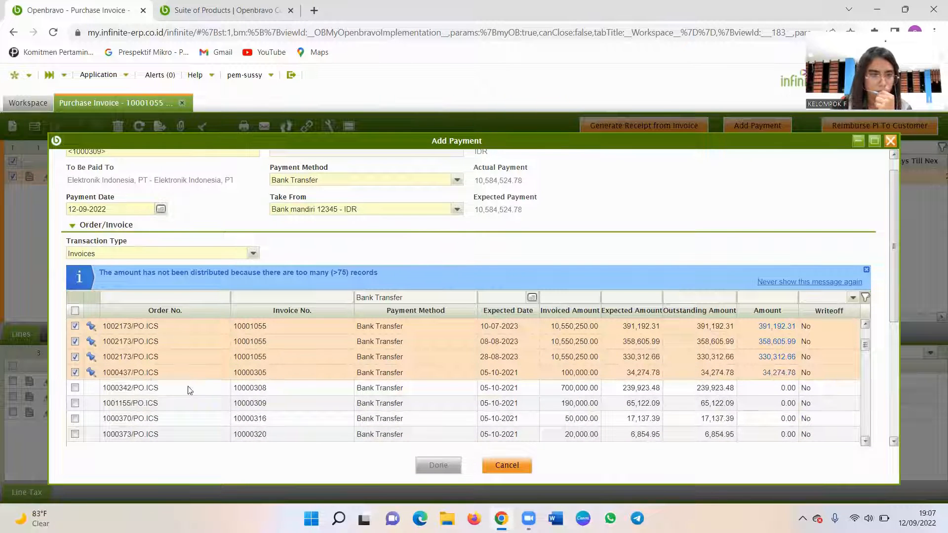
click(75, 371)
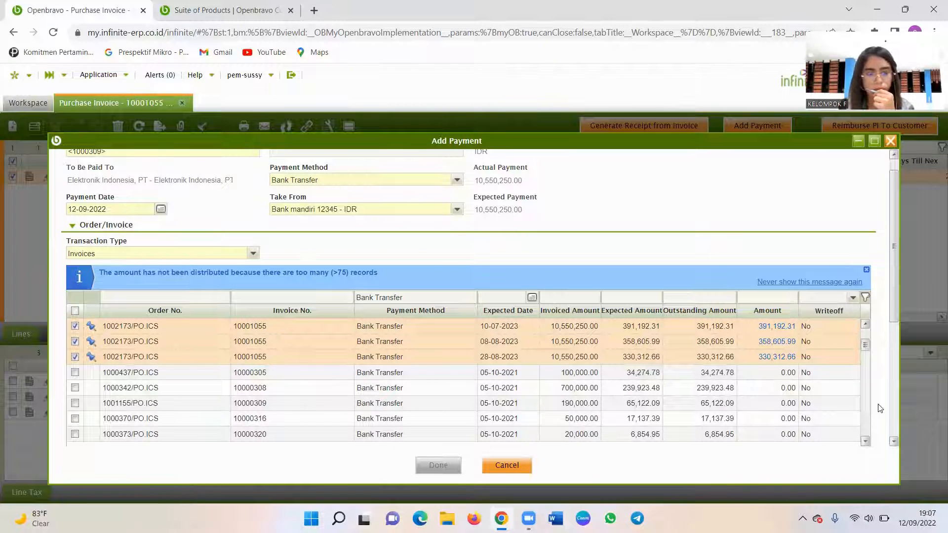
- Set the payment's document action to Process Made Payment(s) and Withdrawal and finalize the payment
scroll(880, 407, down, 5)
scroll(879, 408, down, 2)
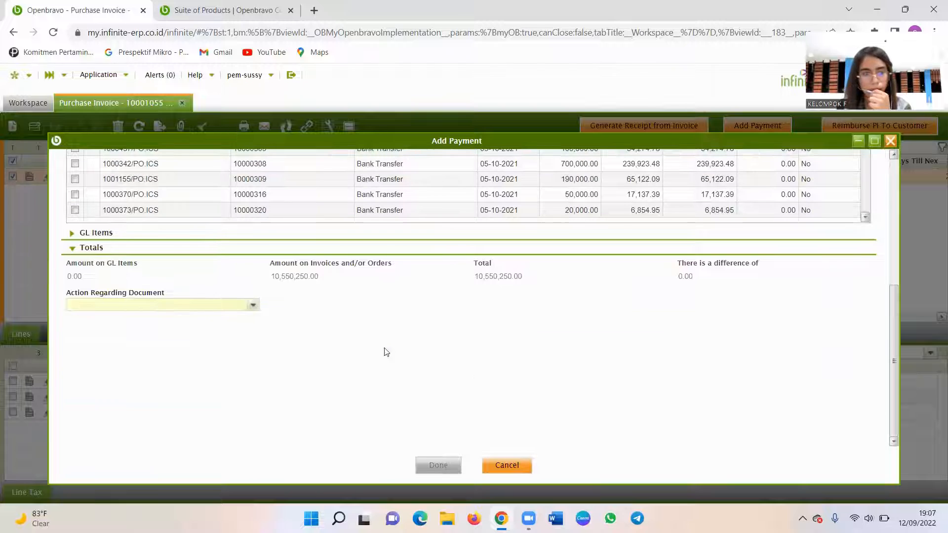
click(253, 305)
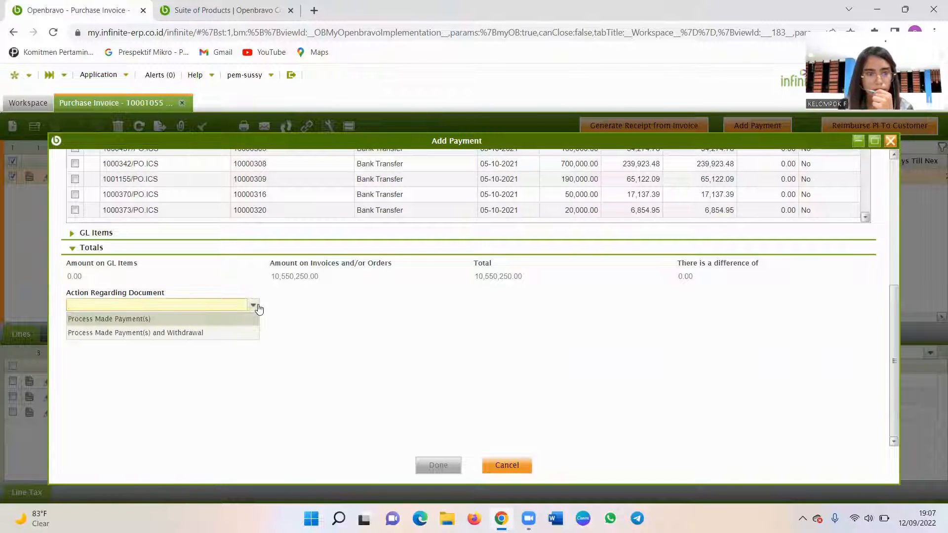
click(195, 331)
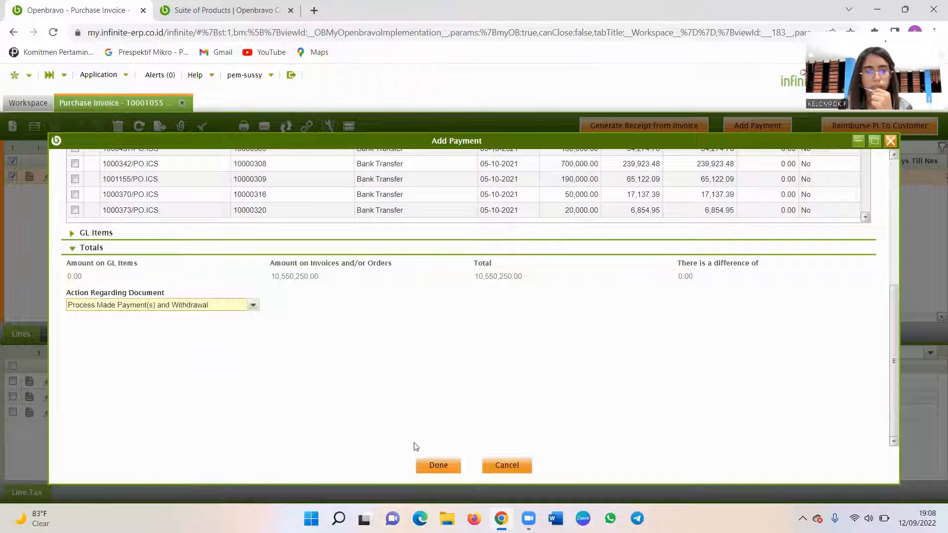
click(439, 466)
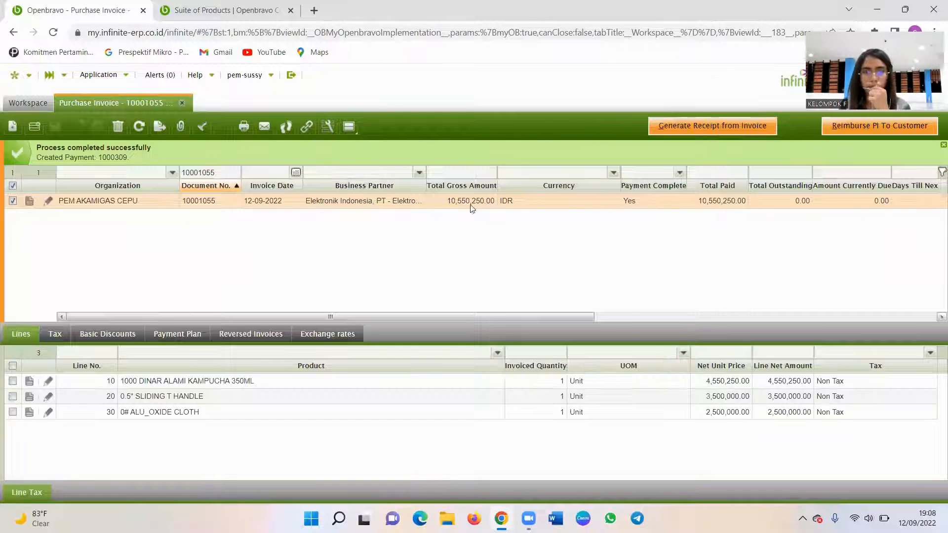
- Check the invoice's Payment Complete status, sorting the purchase invoice grid by that column
right_click(558, 197)
click(650, 184)
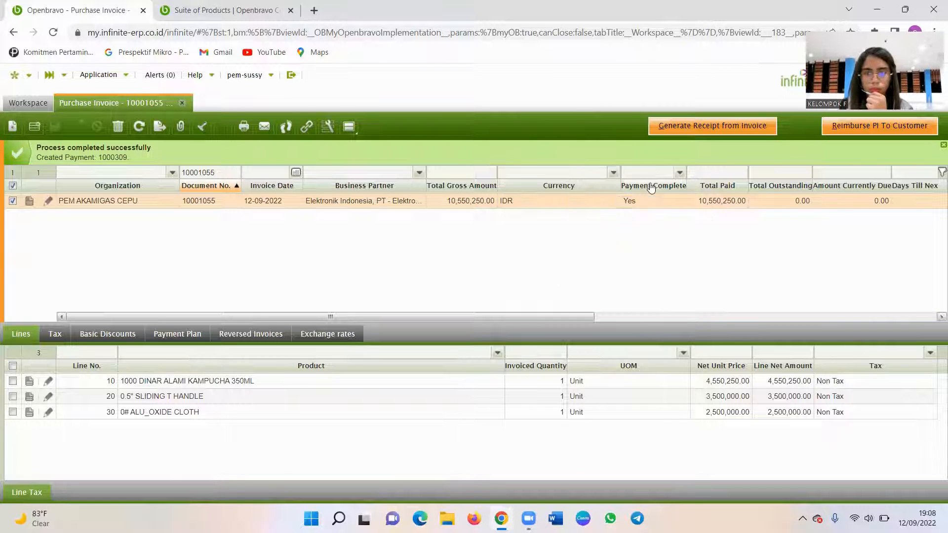
click(652, 187)
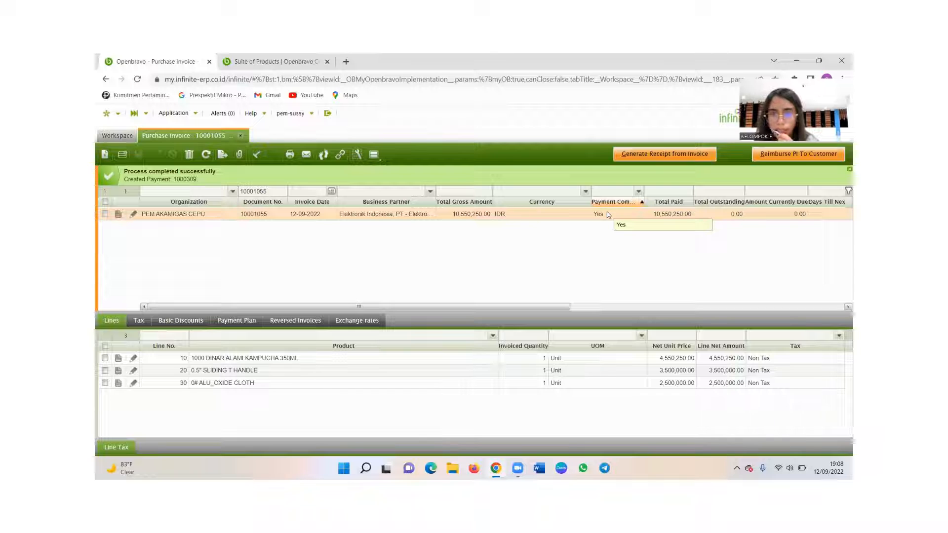